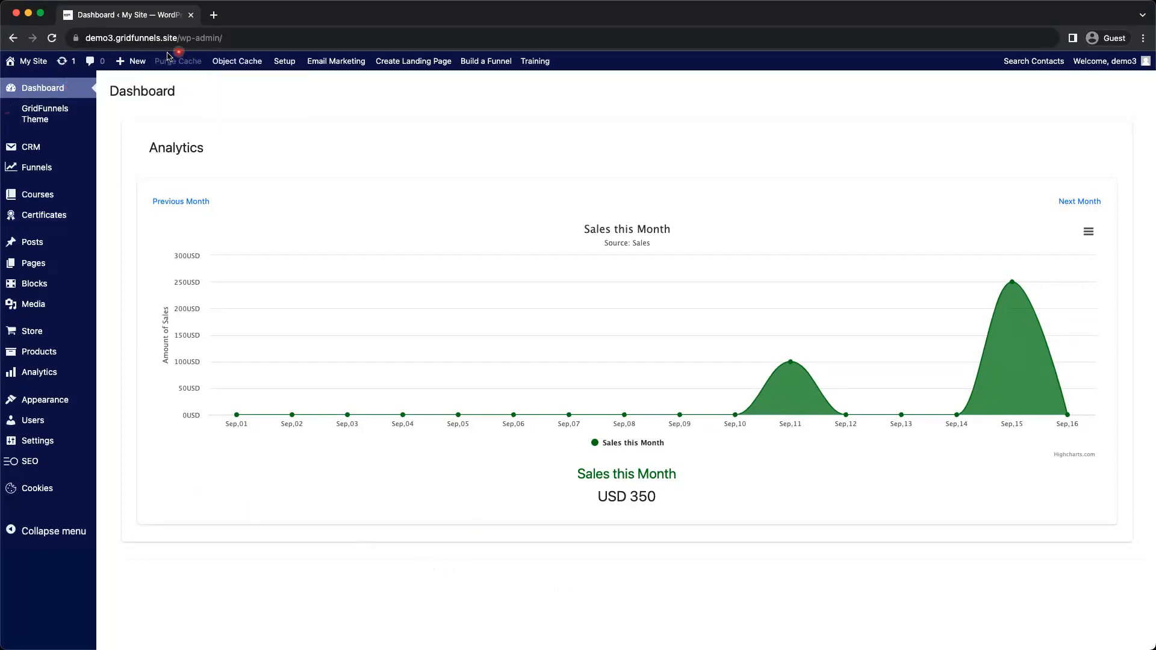
Create a new page on the site and title it "About us"
{"action": "mouse_move", "coordinate": [30, 265]}
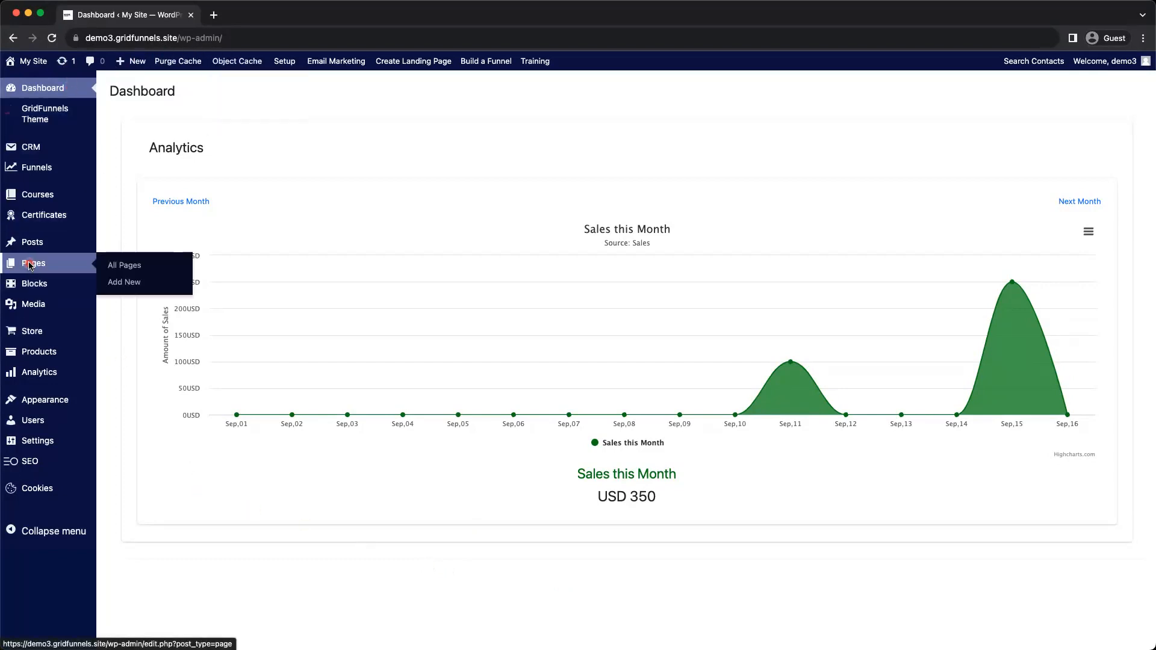
{"action": "left_click", "coordinate": [130, 265]}
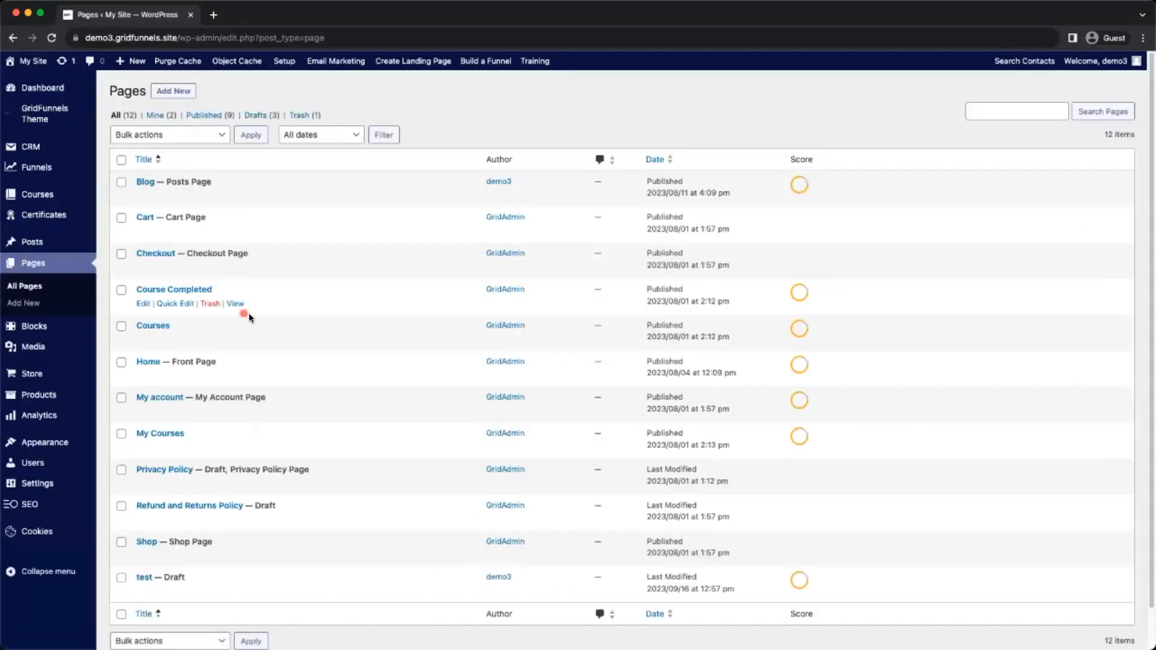
{"action": "scroll", "coordinate": [363, 366], "scroll_direction": "down", "scroll_amount": 3}
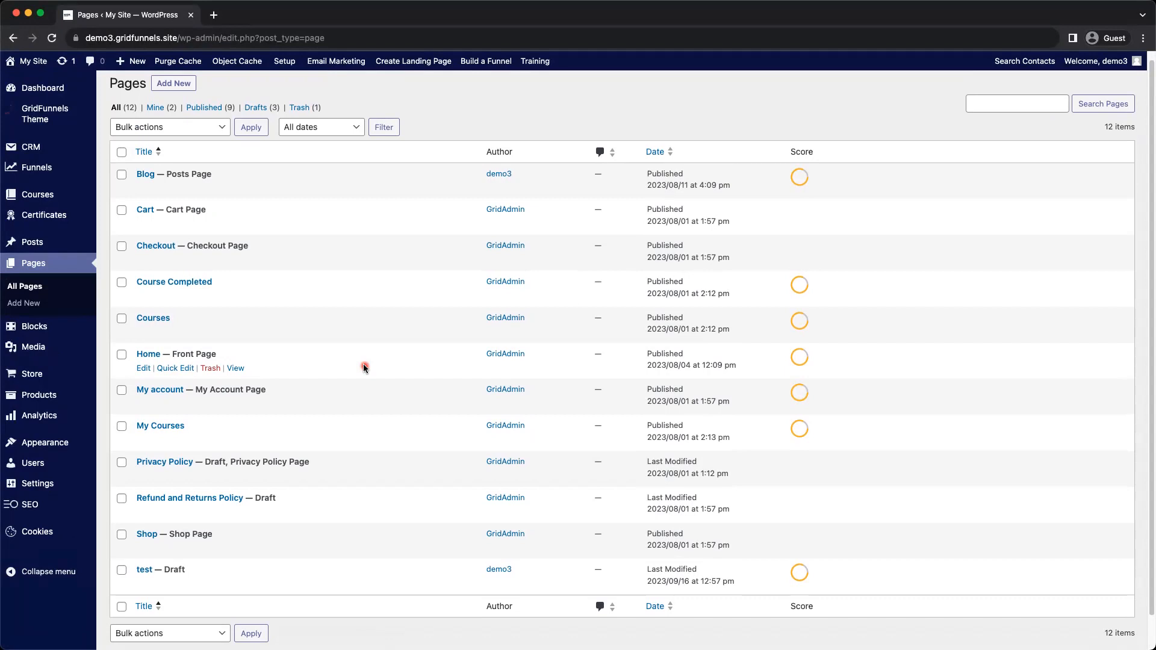
{"action": "scroll", "coordinate": [369, 344], "scroll_direction": "up", "scroll_amount": 1}
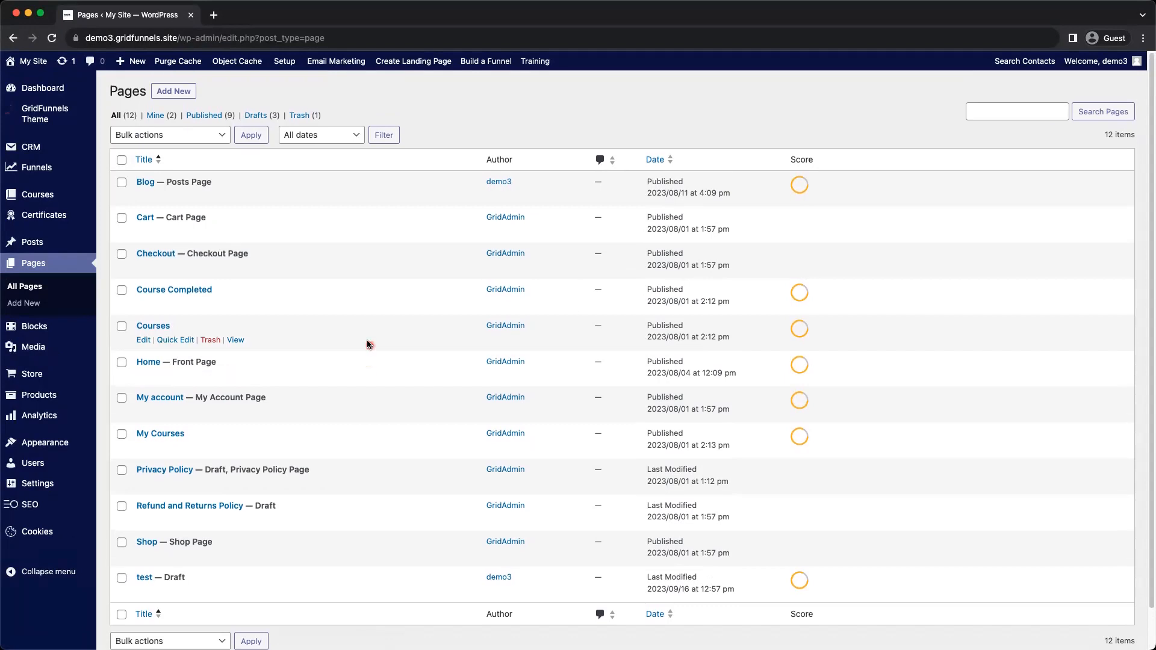
{"action": "left_click", "coordinate": [174, 93]}
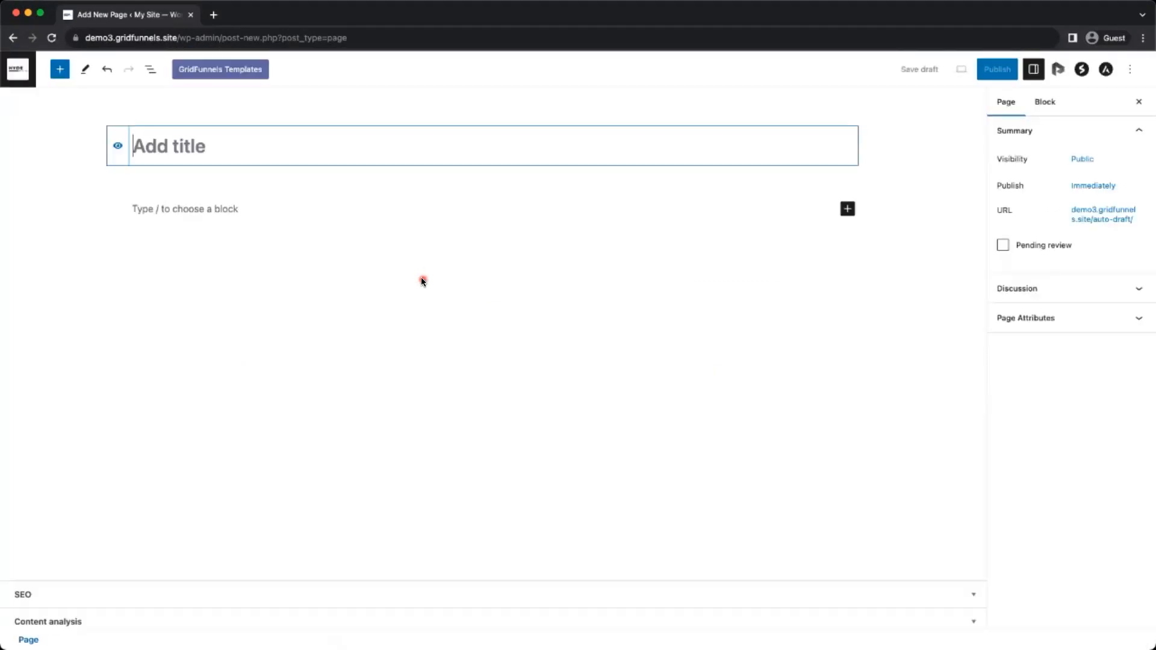
{"action": "type", "text": "Ab"}
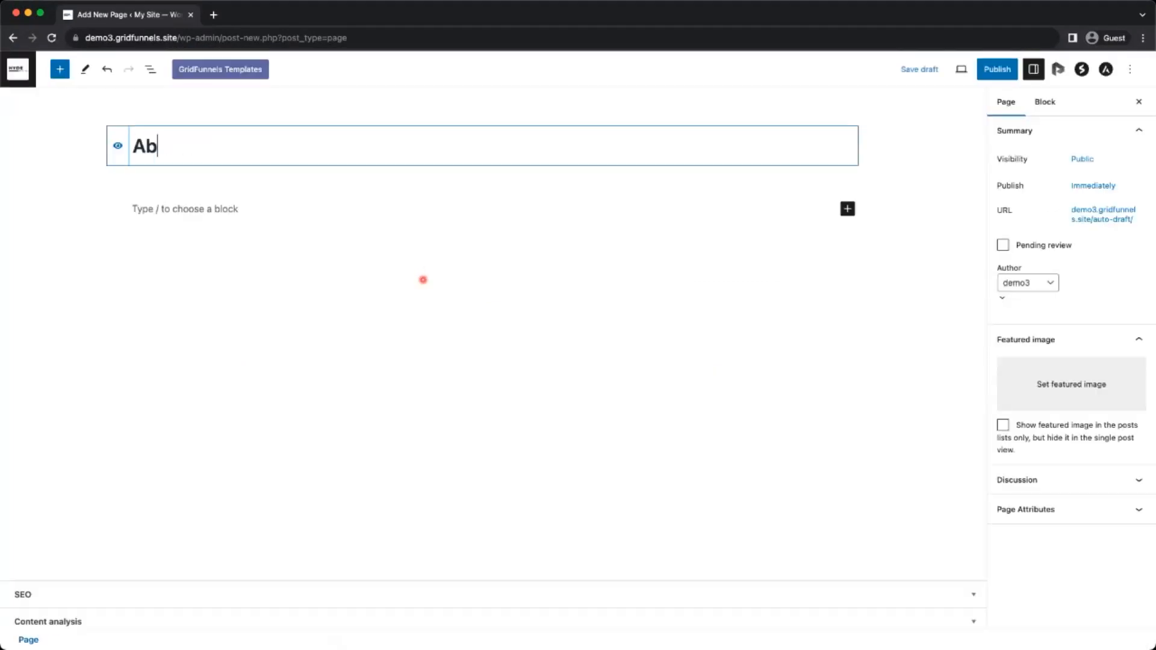
{"action": "type", "text": "out us"}
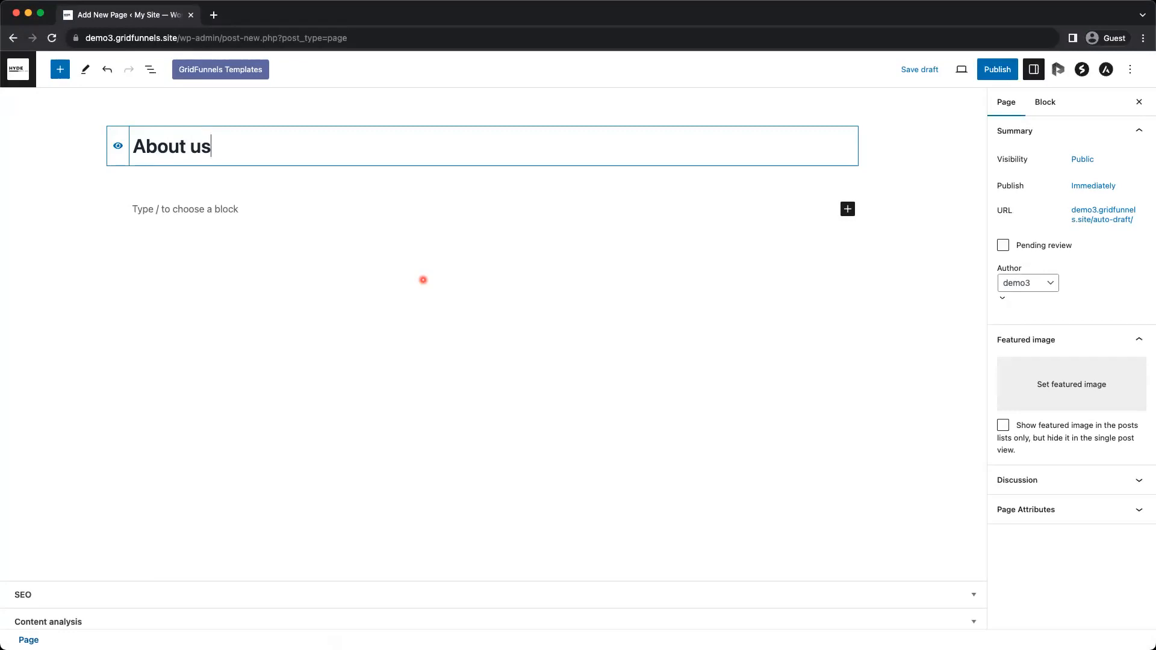
Publish the About us page, view it on the live site and return to the editor
{"action": "left_click", "coordinate": [994, 69]}
{"action": "left_click", "coordinate": [1037, 70]}
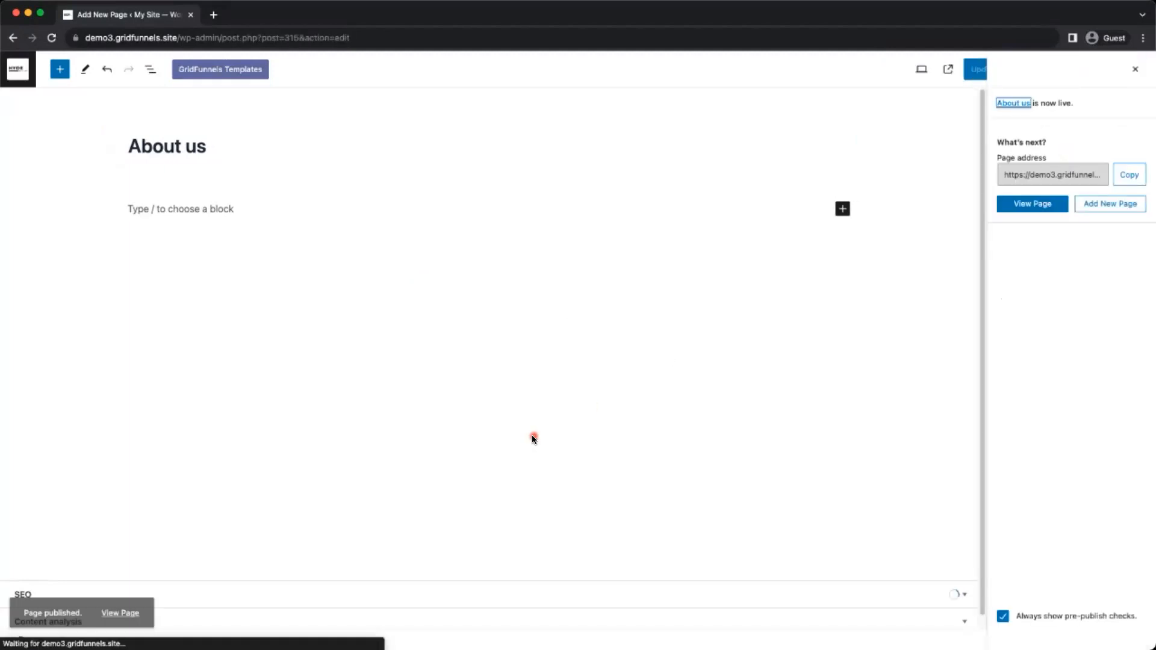
{"action": "left_click", "coordinate": [113, 612]}
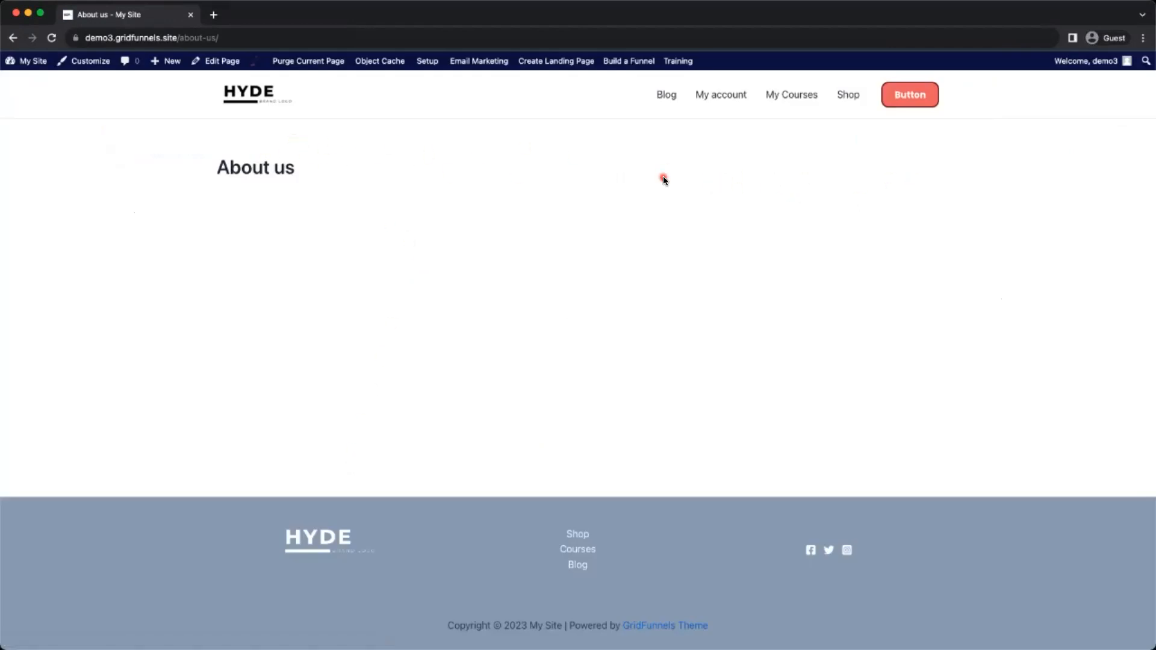
{"action": "left_click", "coordinate": [12, 39]}
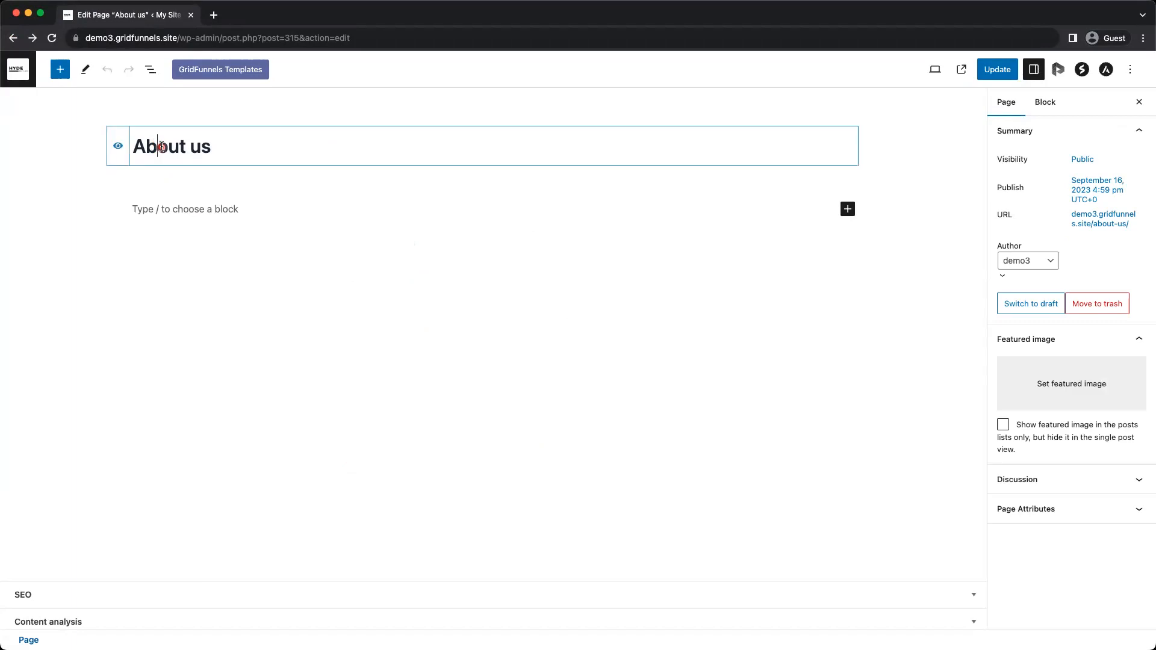
Hide the title on the About us page and check the updated page in a separate browser tab
{"action": "left_click", "coordinate": [119, 149]}
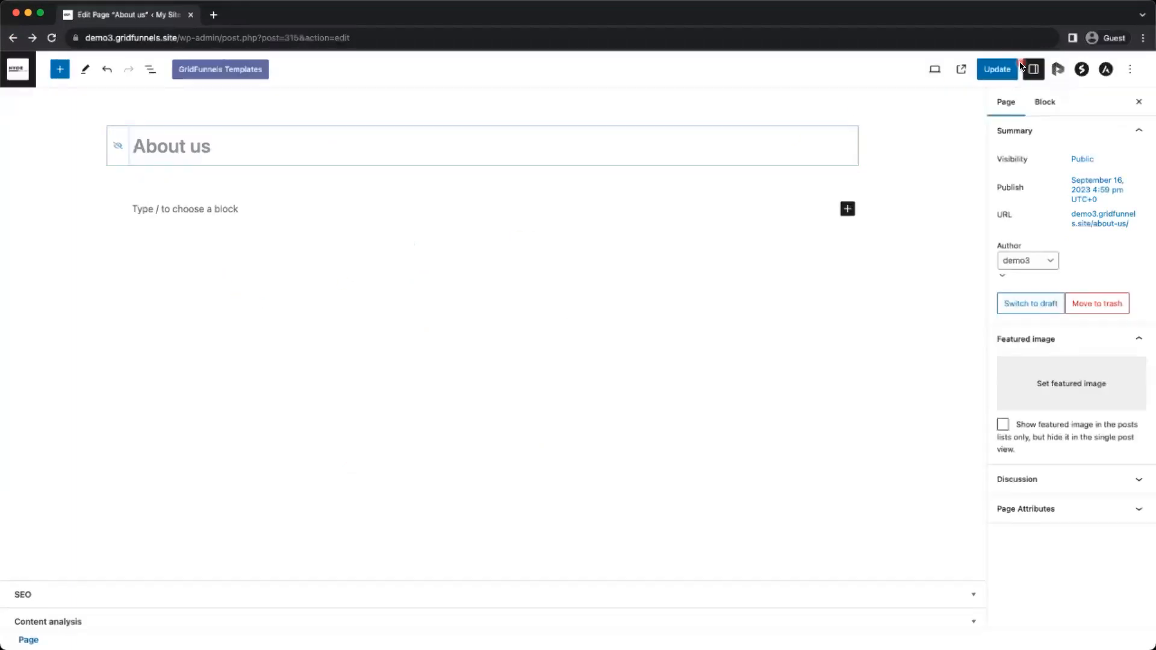
{"action": "left_click", "coordinate": [996, 71]}
{"action": "right_click", "coordinate": [950, 71]}
{"action": "left_click", "coordinate": [969, 78]}
{"action": "left_click", "coordinate": [252, 15]}
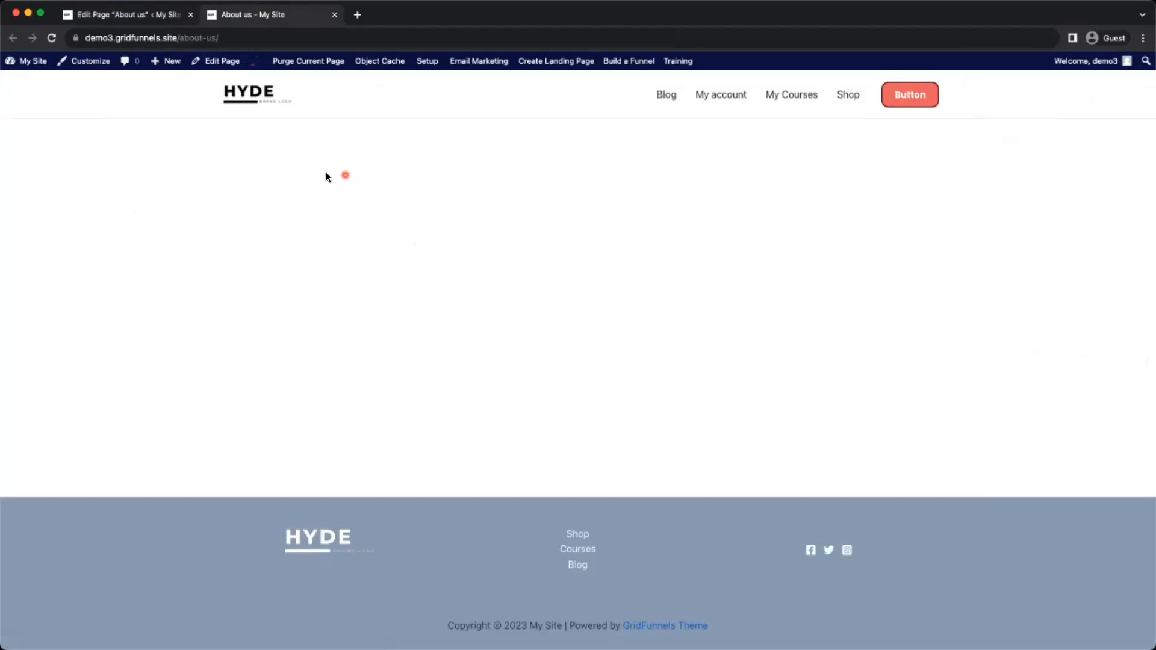
{"action": "left_click", "coordinate": [119, 15]}
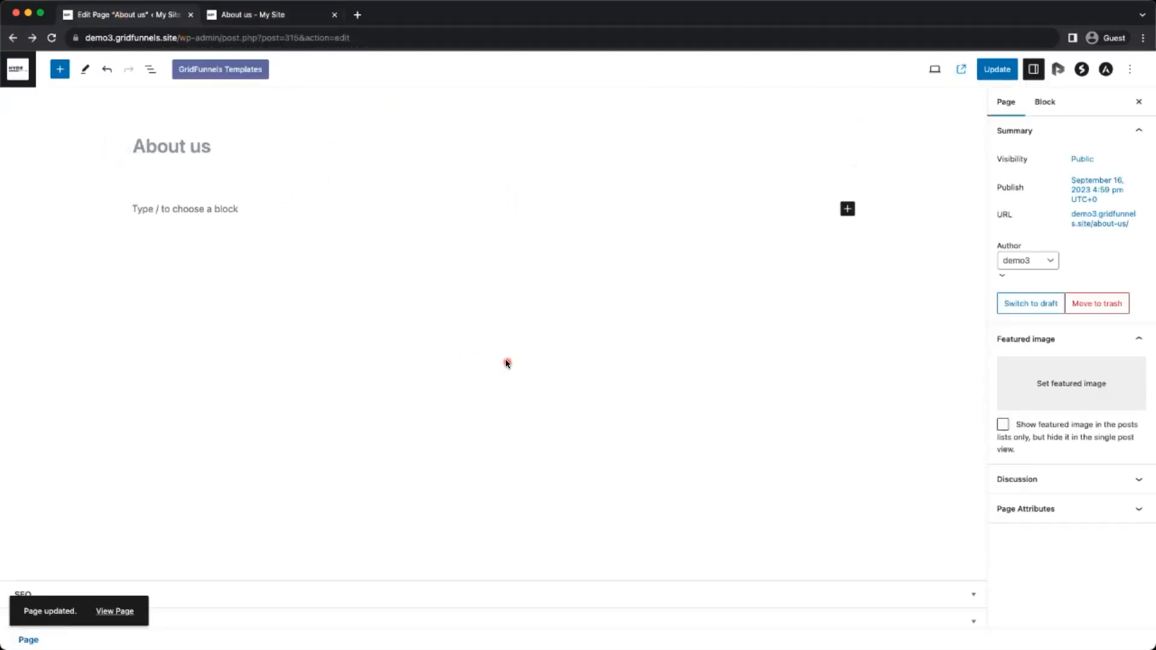
With the block list view open, write the paragraph "Write some text" and add an empty paragraph below it
{"action": "left_click", "coordinate": [220, 209]}
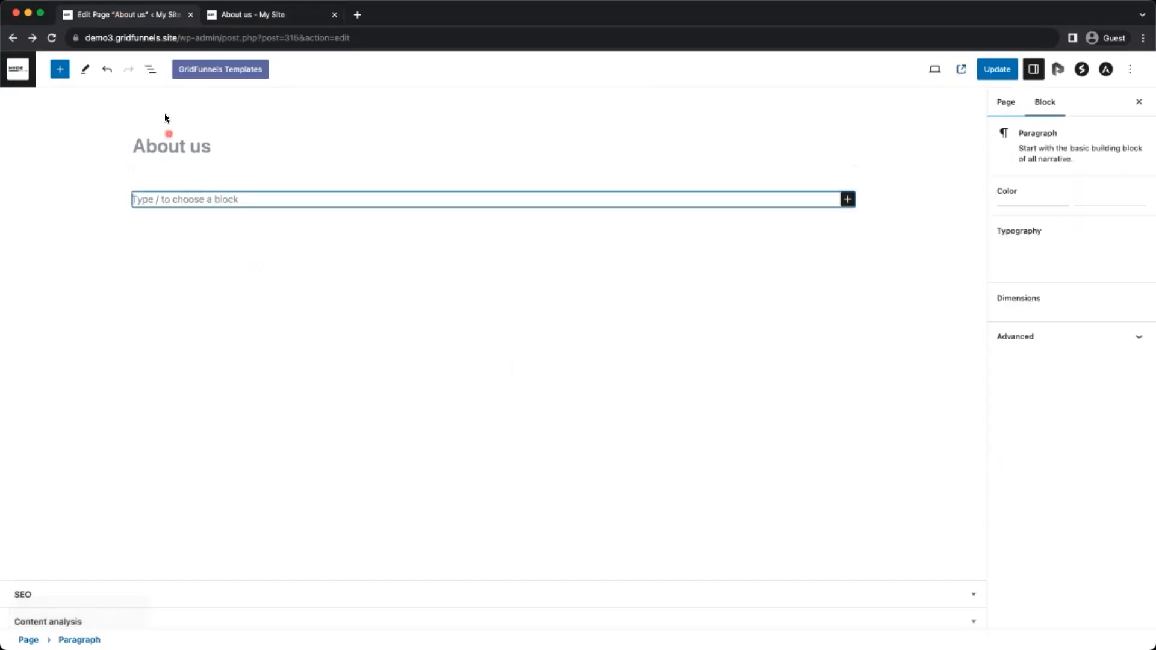
{"action": "left_click", "coordinate": [150, 70]}
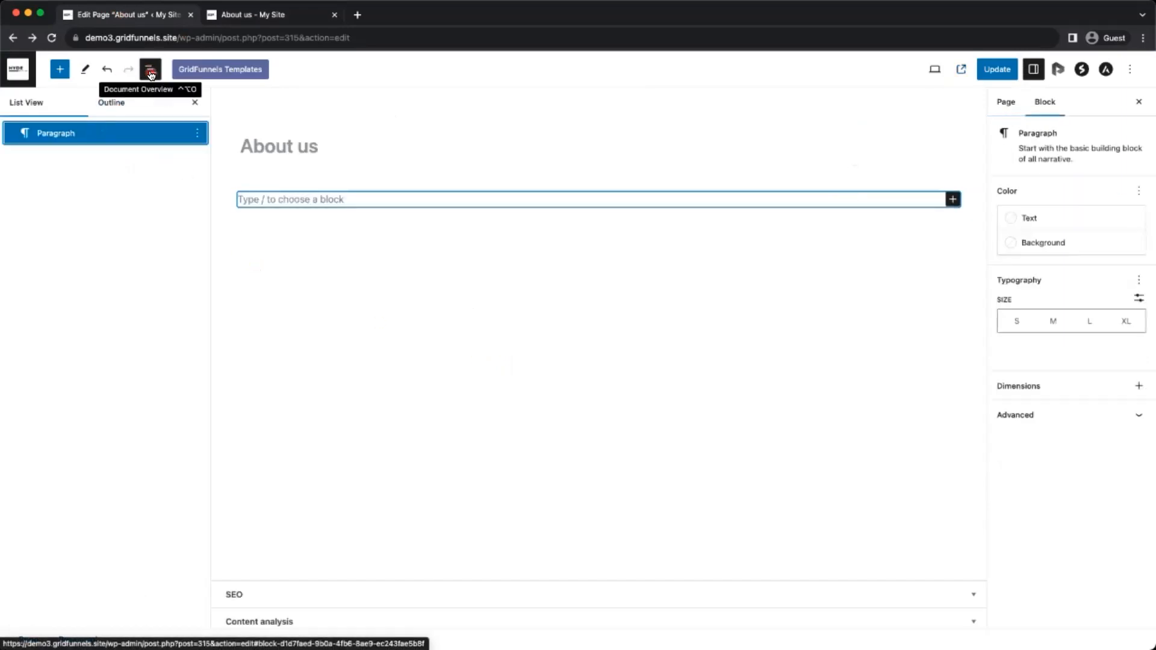
{"action": "left_click", "coordinate": [280, 201]}
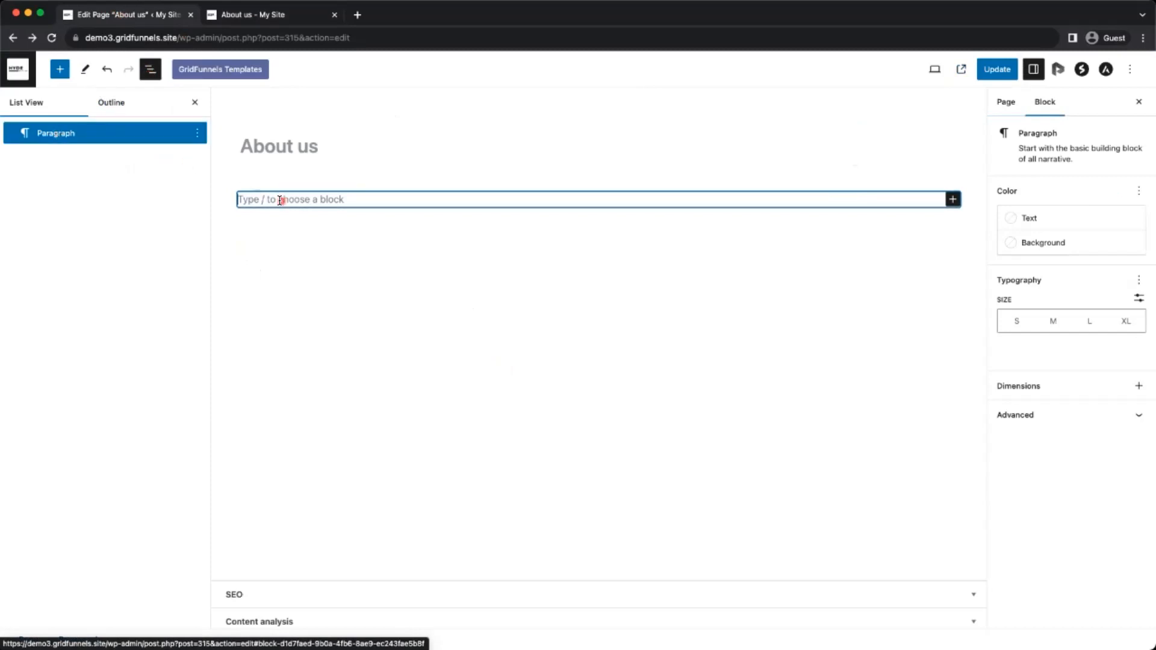
{"action": "left_click", "coordinate": [418, 300]}
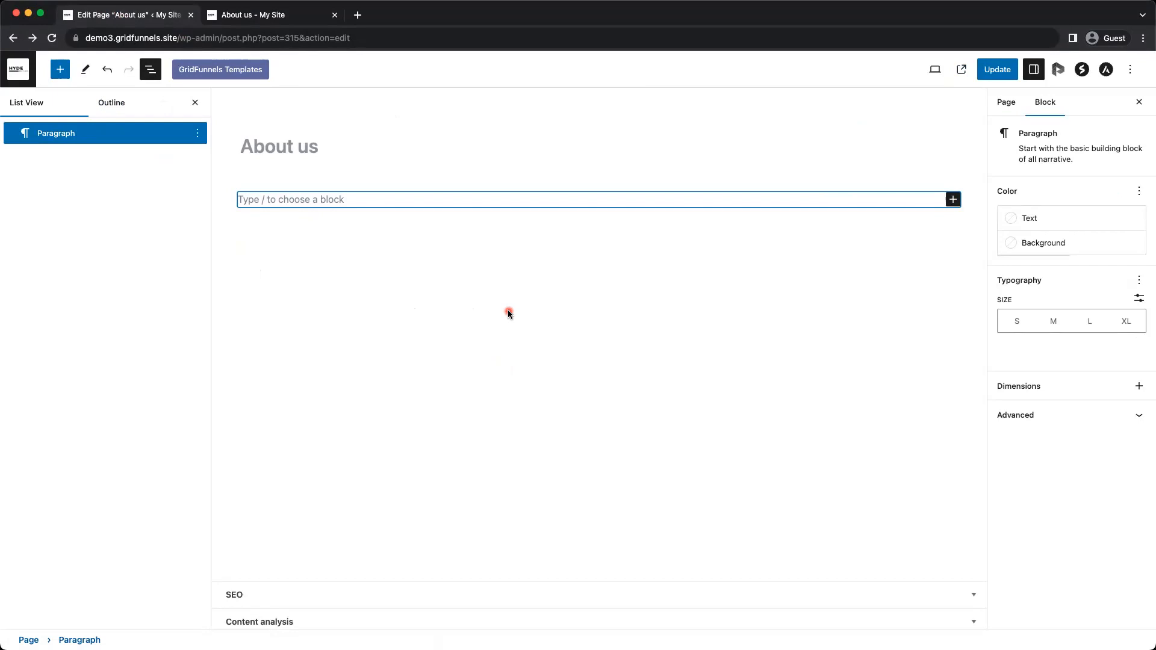
{"action": "type", "text": "Write some text"}
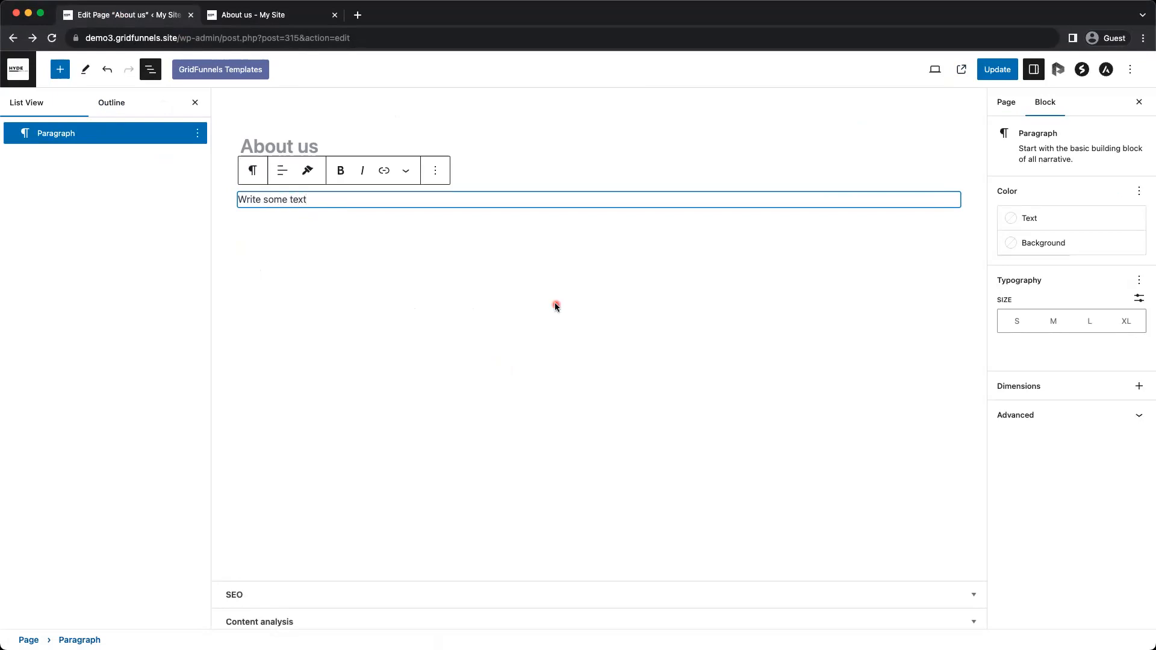
{"action": "left_click", "coordinate": [279, 231]}
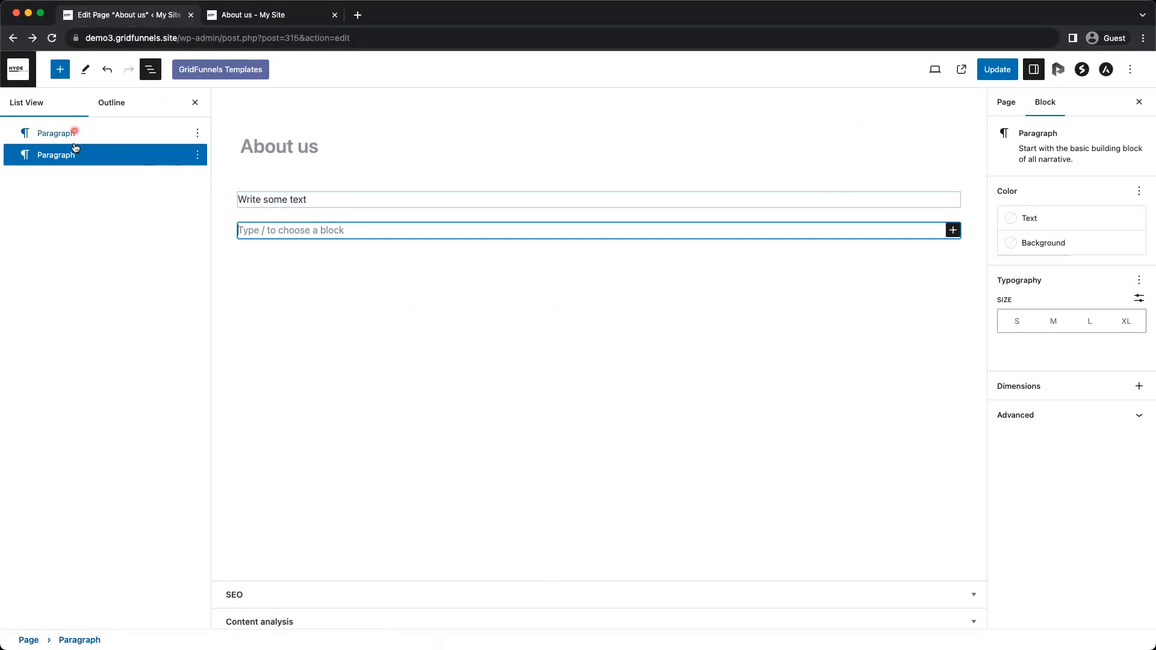
Update the page and reload its live version to check the new paragraph, then return to the editor
{"action": "left_click", "coordinate": [997, 69]}
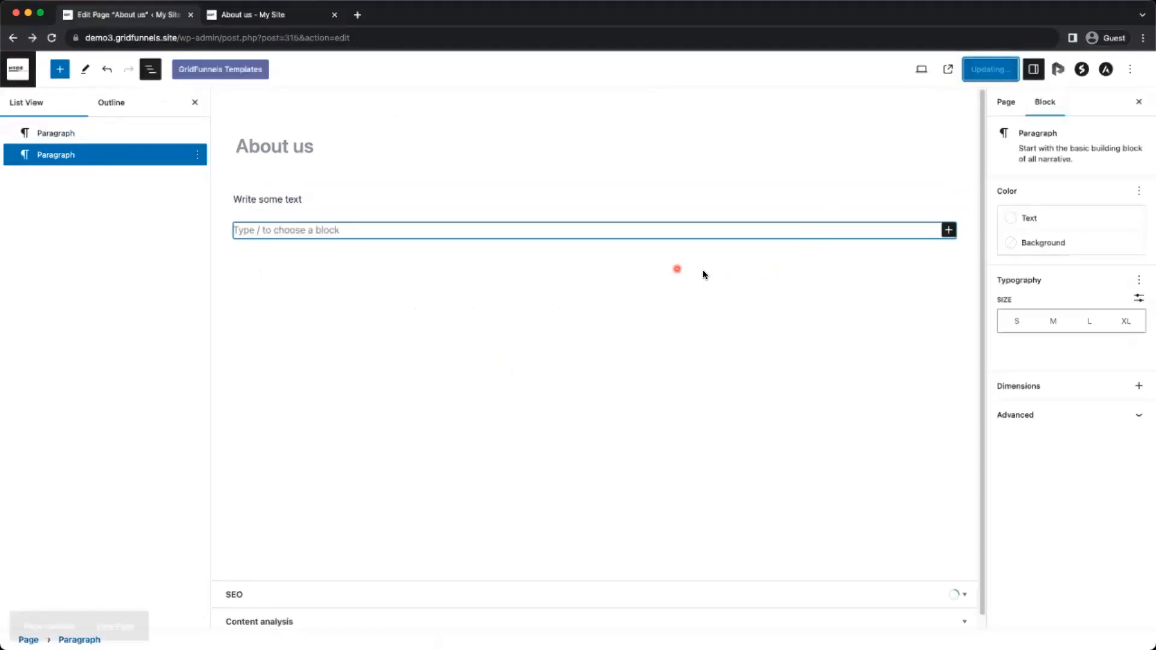
{"action": "left_click", "coordinate": [307, 15]}
{"action": "left_click", "coordinate": [53, 39]}
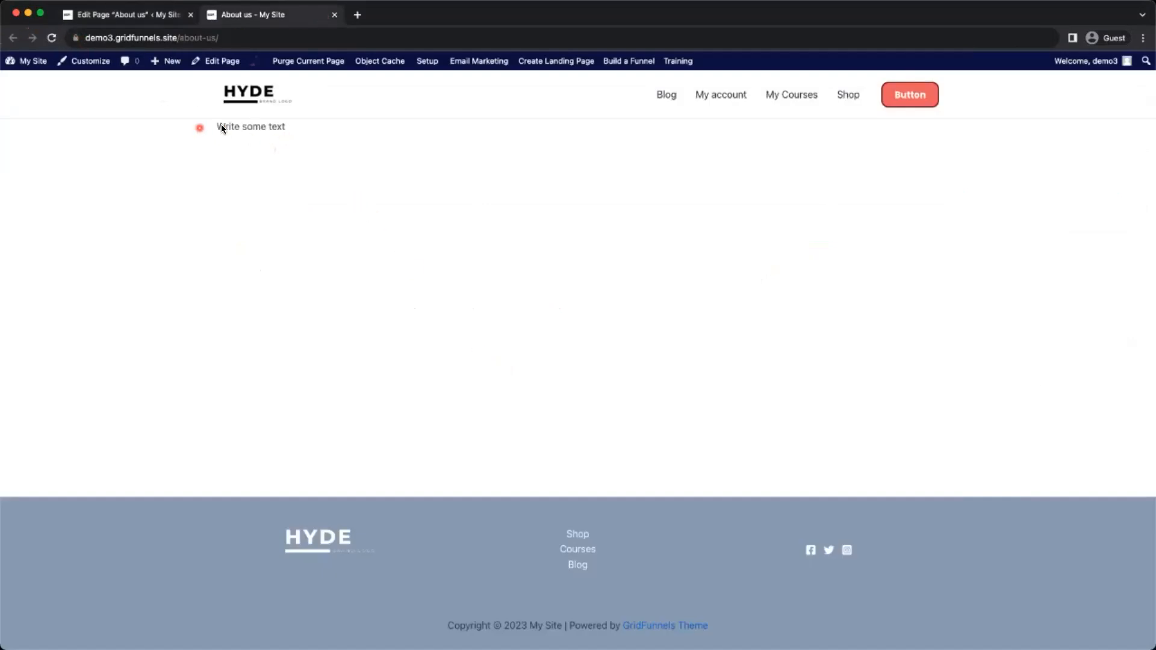
{"action": "left_click", "coordinate": [116, 15]}
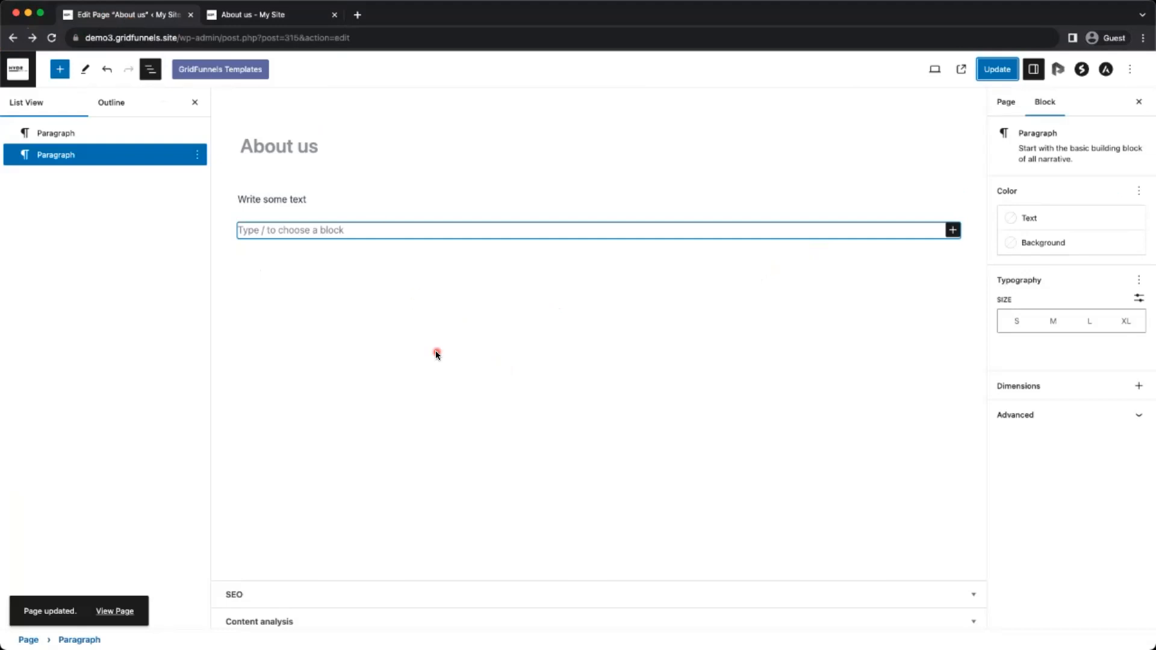
Insert an image block below the text using child-care-template-featured-article-img-2.jpg from the media library
{"action": "left_click", "coordinate": [341, 199]}
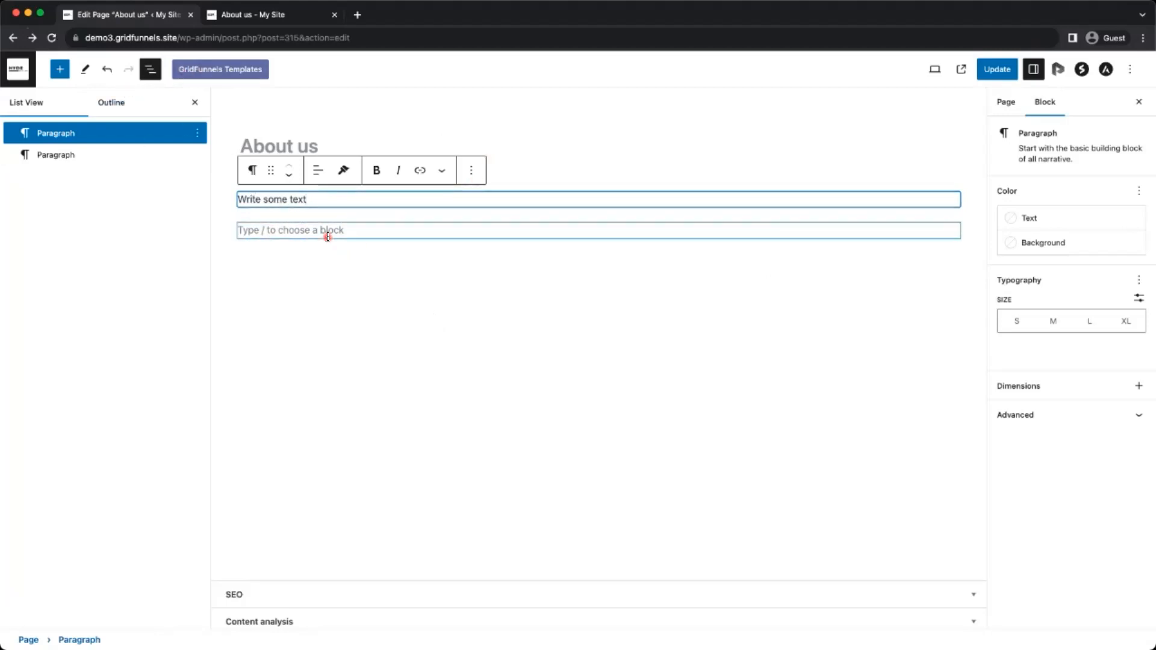
{"action": "left_click", "coordinate": [327, 234]}
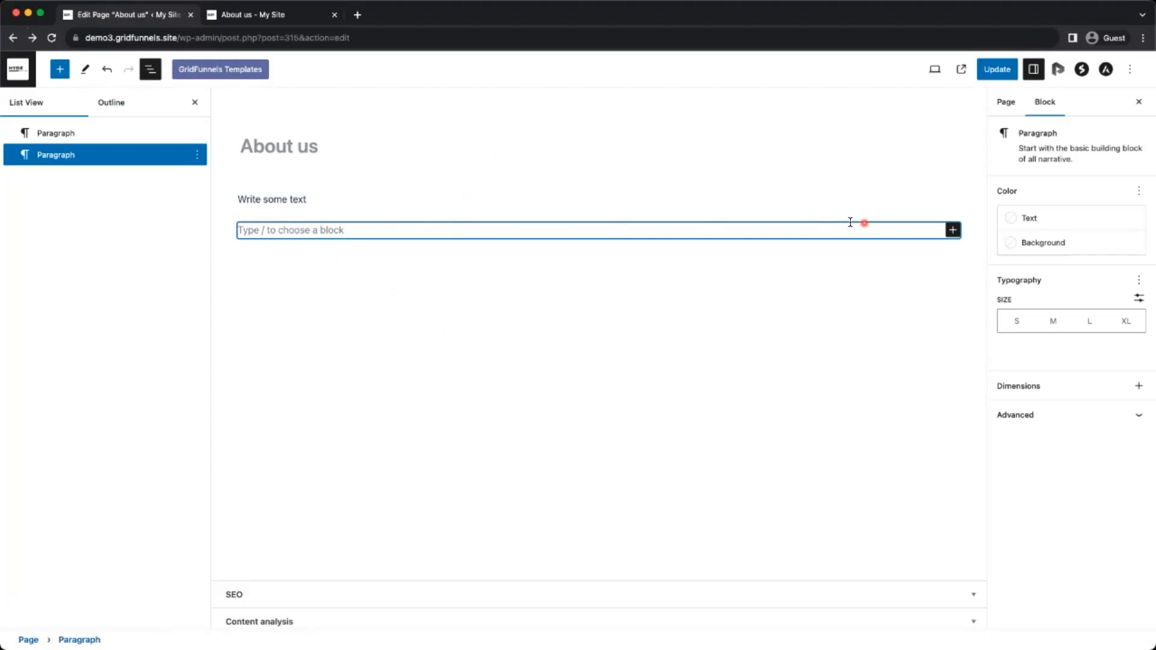
{"action": "left_click", "coordinate": [952, 230]}
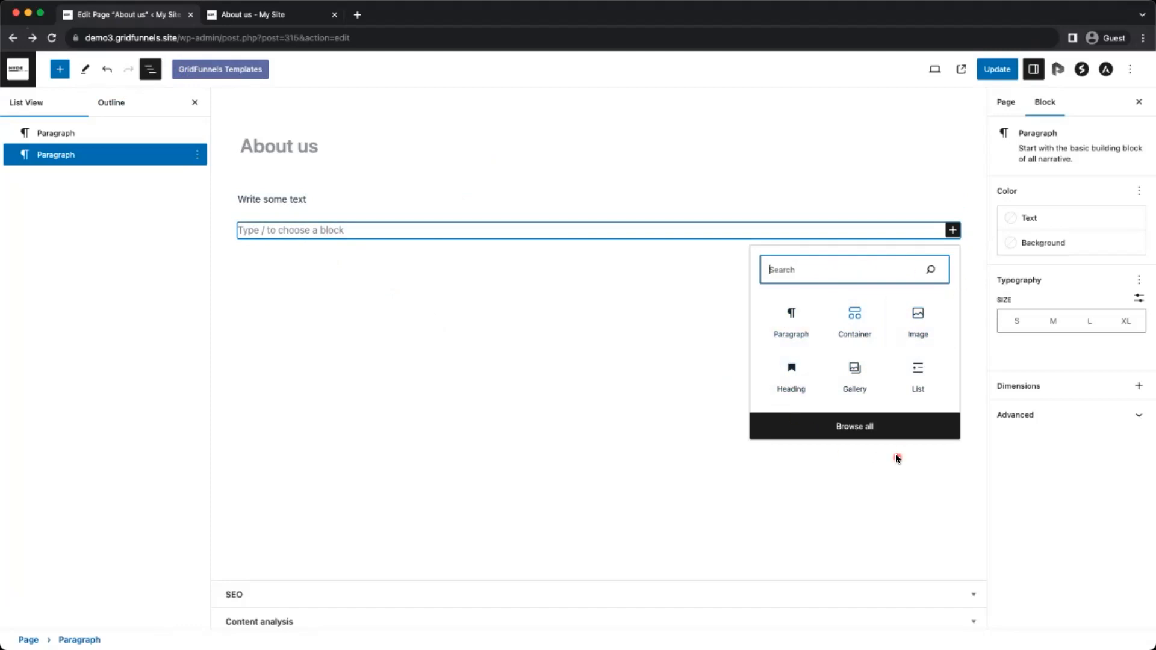
{"action": "left_click", "coordinate": [924, 323]}
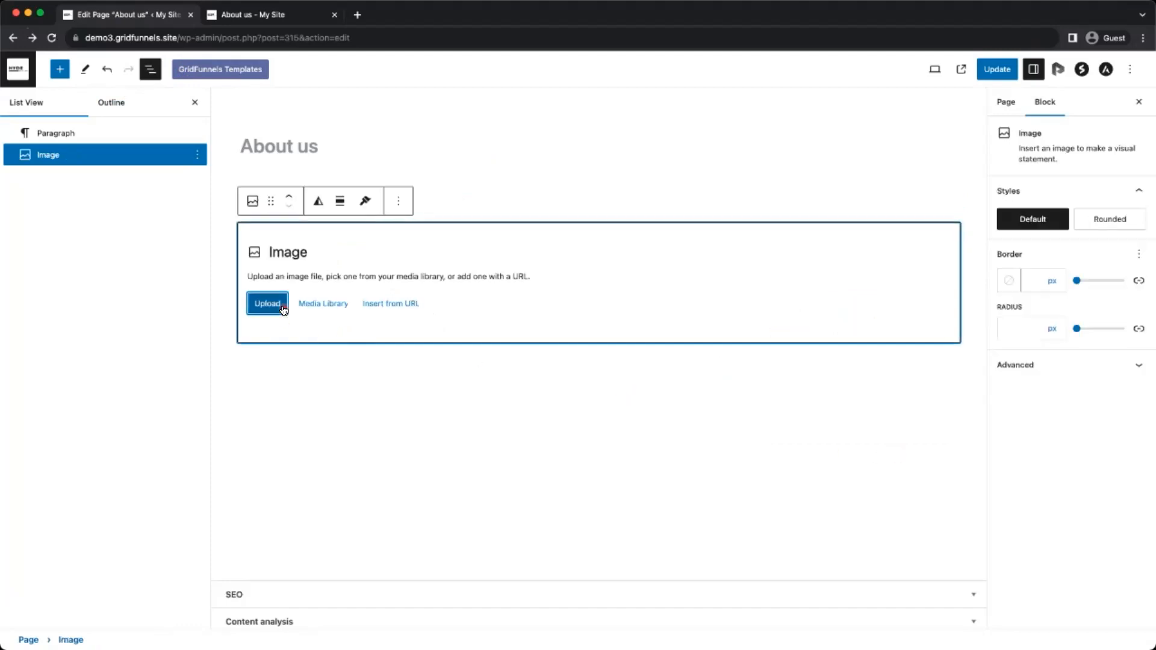
{"action": "left_click", "coordinate": [319, 306]}
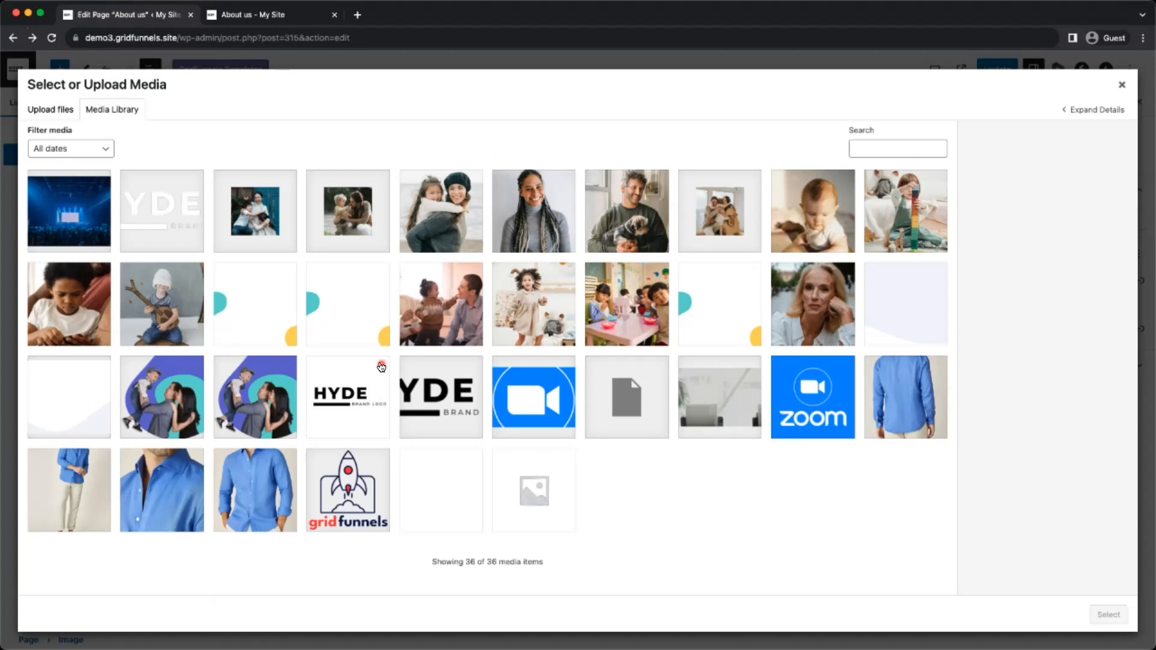
{"action": "left_click", "coordinate": [511, 290]}
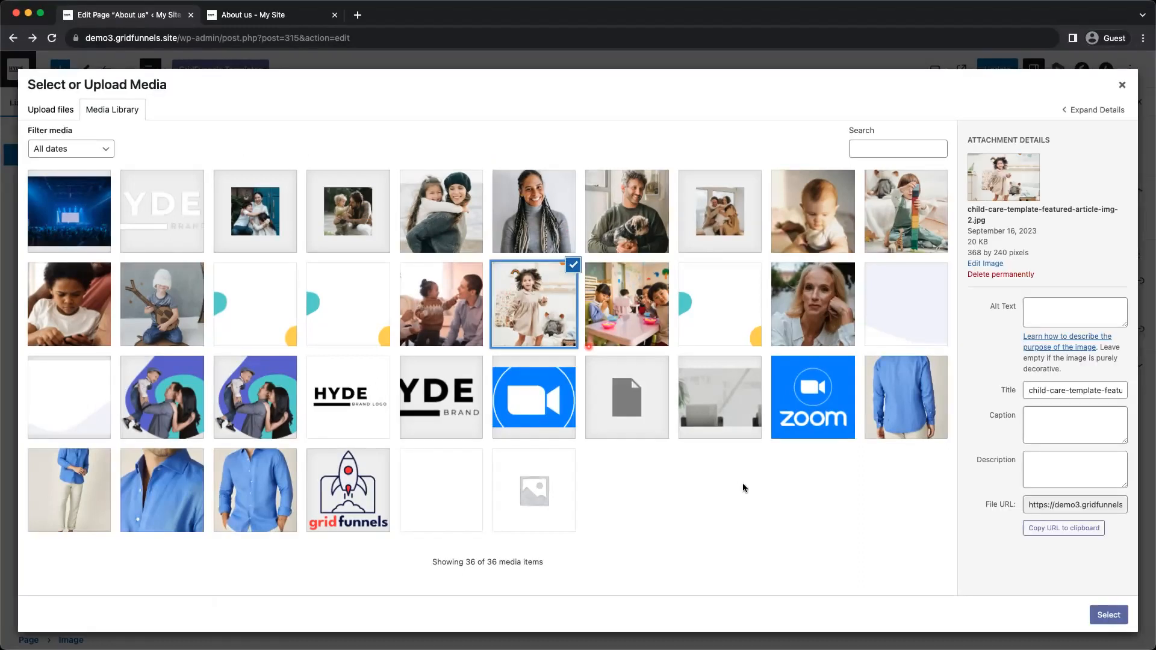
{"action": "left_click", "coordinate": [1114, 616]}
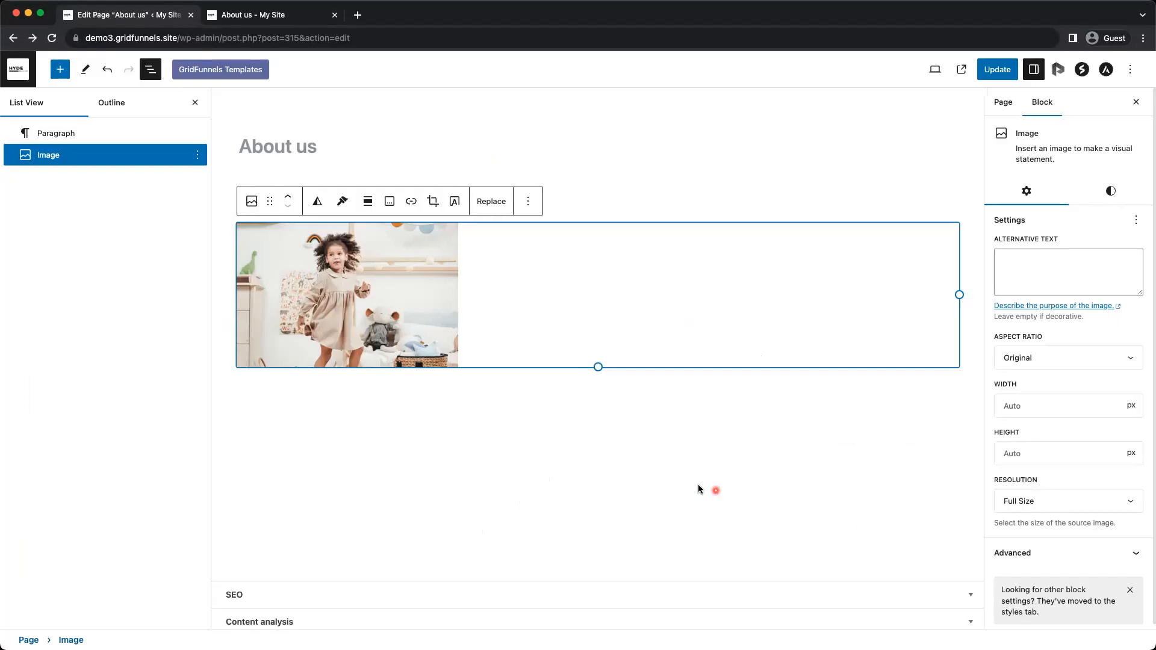
Enlarge the inserted image proportionally to about 489 by 319 px
{"action": "left_click_drag", "start_coordinate": [597, 366], "coordinate": [571, 415]}
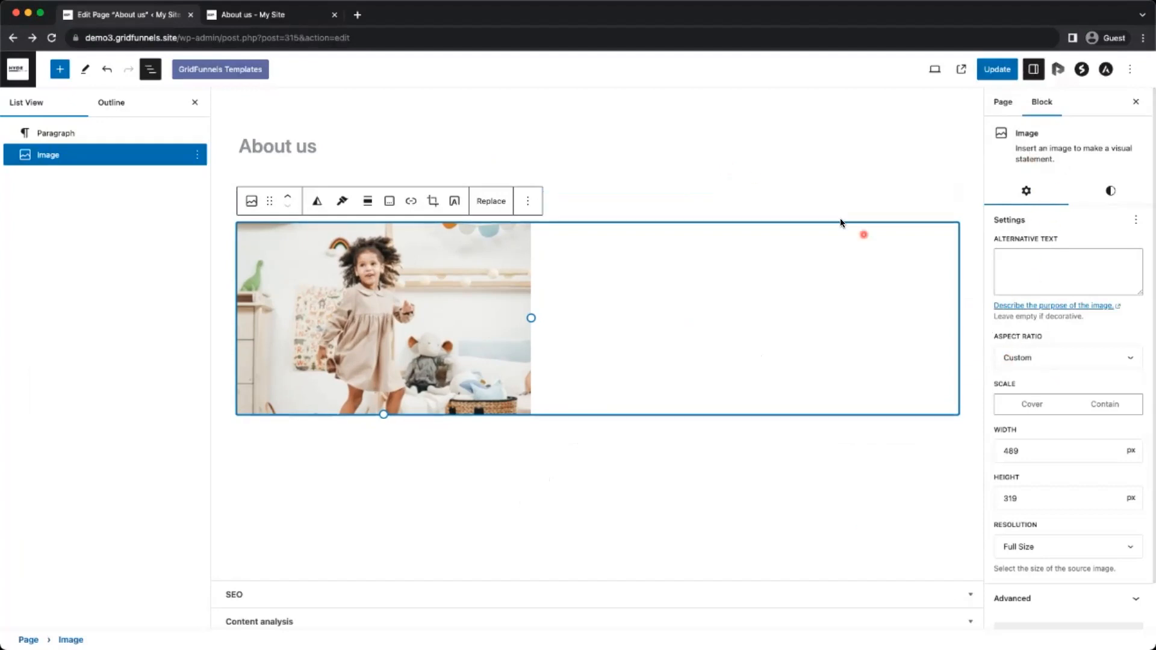
{"action": "left_click", "coordinate": [706, 179]}
{"action": "left_click", "coordinate": [498, 315]}
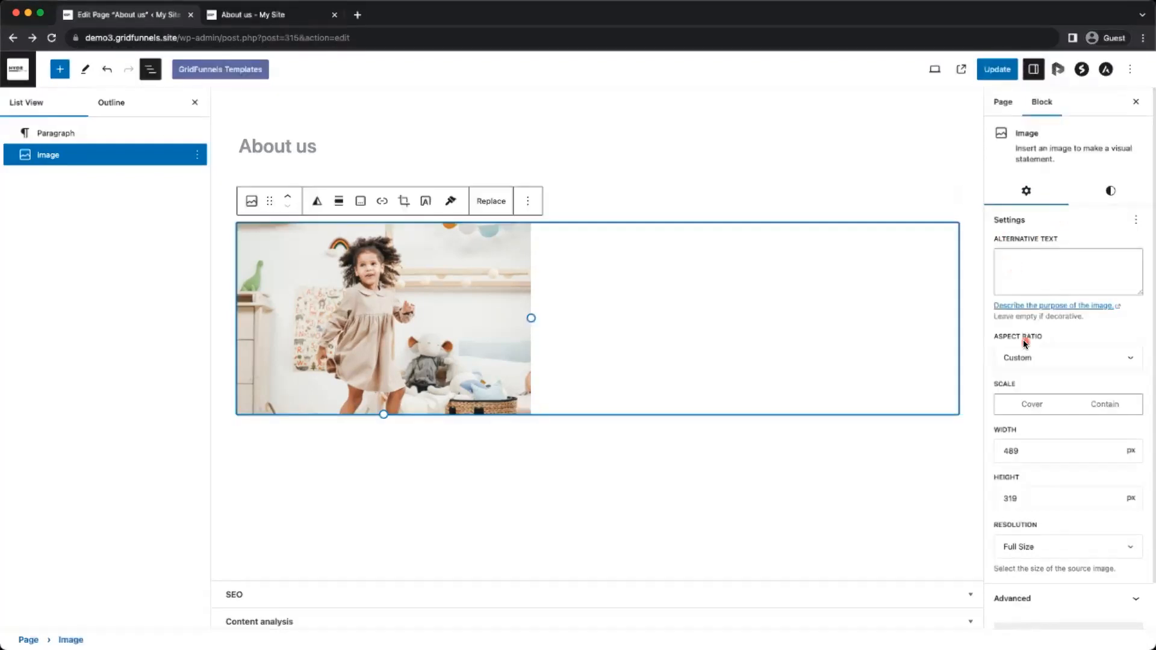
Set the image's aspect ratio to Wide - 16:9 and look at its resolution options
{"action": "left_click", "coordinate": [1024, 359]}
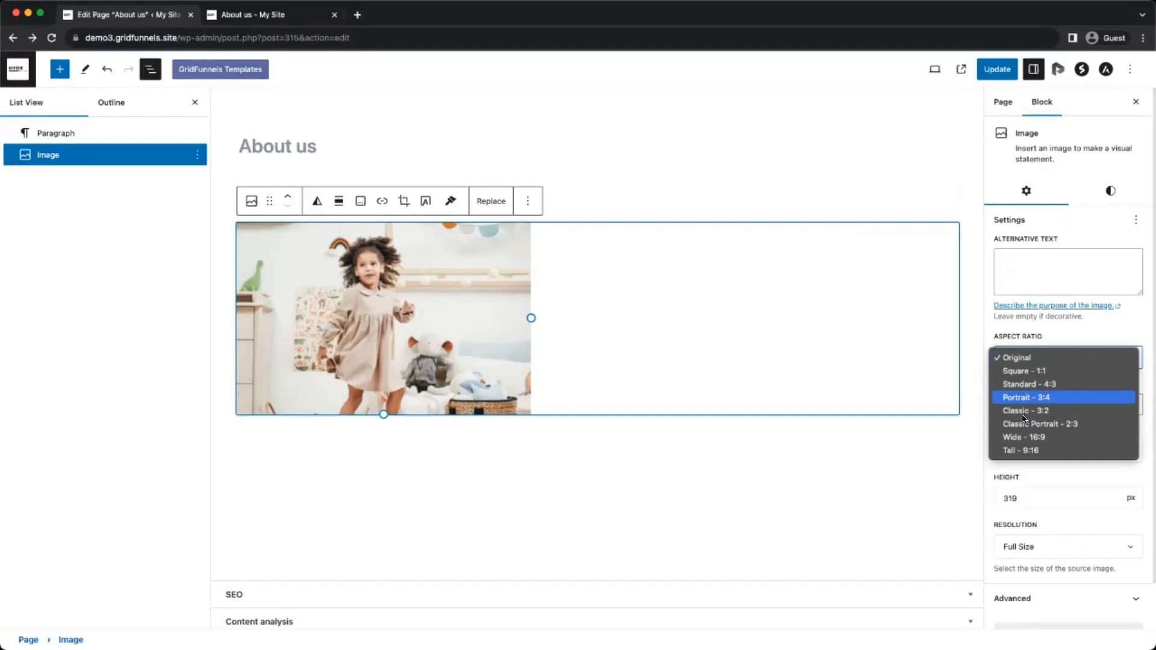
{"action": "left_click", "coordinate": [1026, 440]}
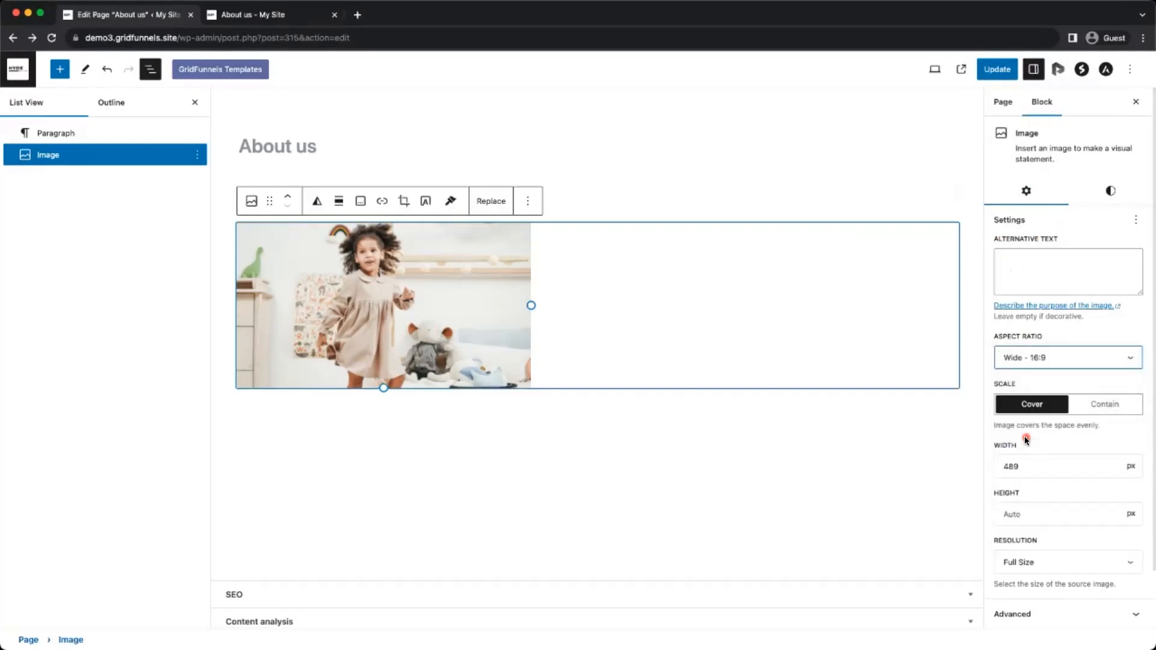
{"action": "scroll", "coordinate": [1057, 492], "scroll_direction": "down", "scroll_amount": 2}
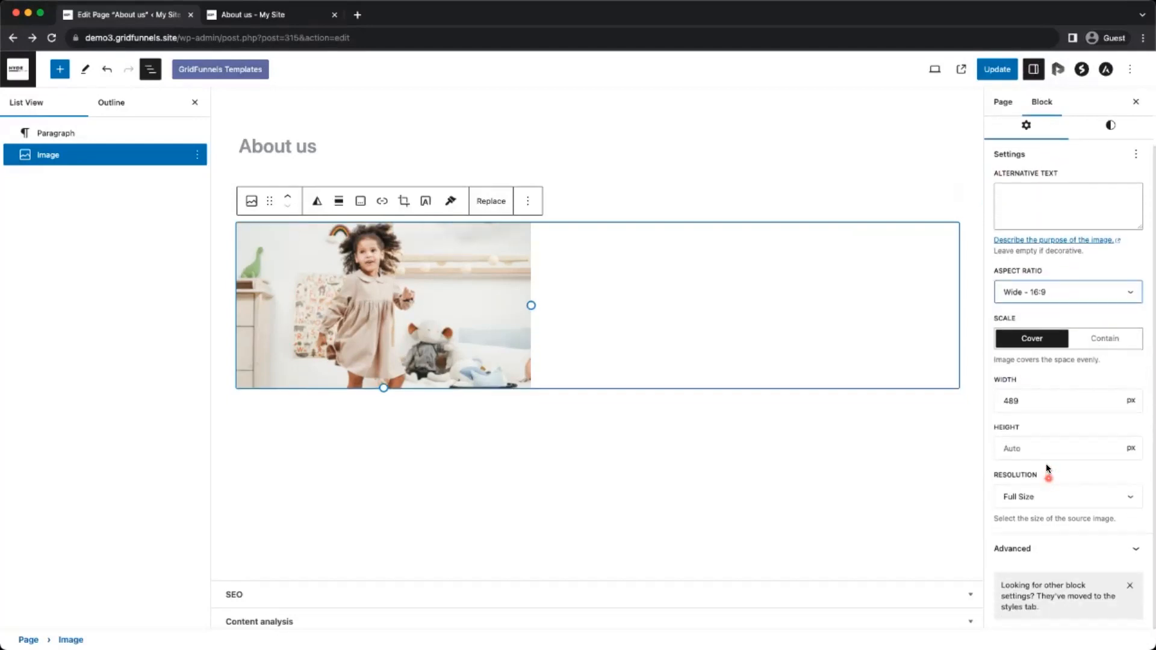
{"action": "left_click", "coordinate": [1047, 501]}
{"action": "scroll", "coordinate": [1060, 495], "scroll_direction": "up", "scroll_amount": 2}
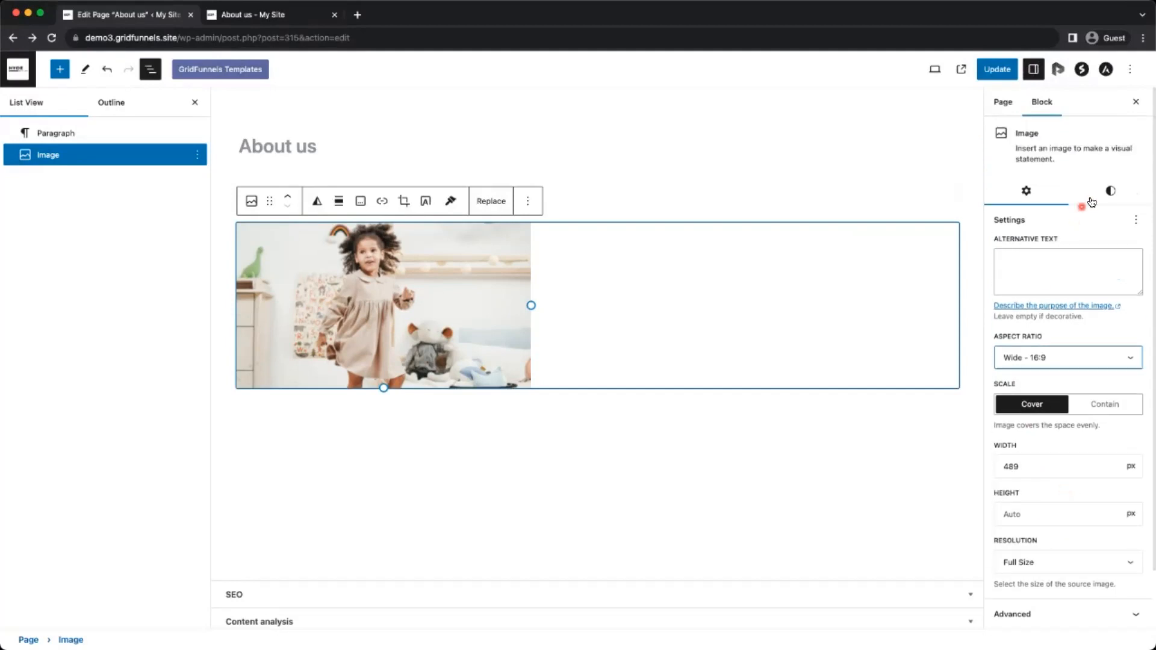
Give the image the Rounded style and enlarge it proportionally to about 532 by 299 px
{"action": "left_click", "coordinate": [1110, 190]}
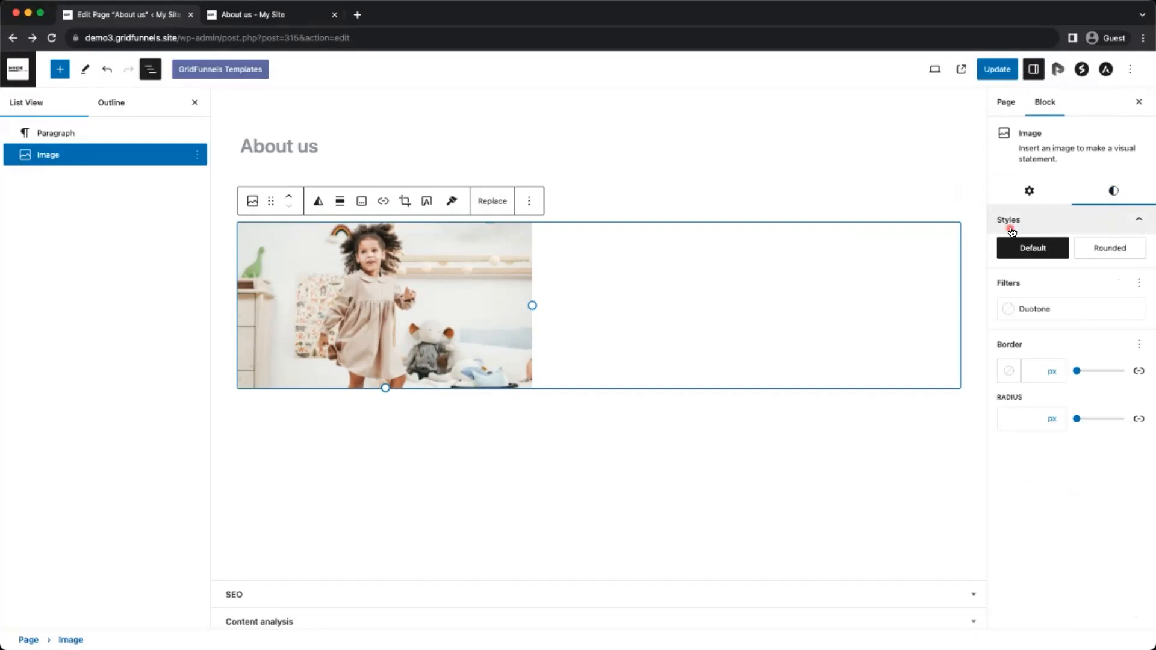
{"action": "left_click", "coordinate": [1107, 249]}
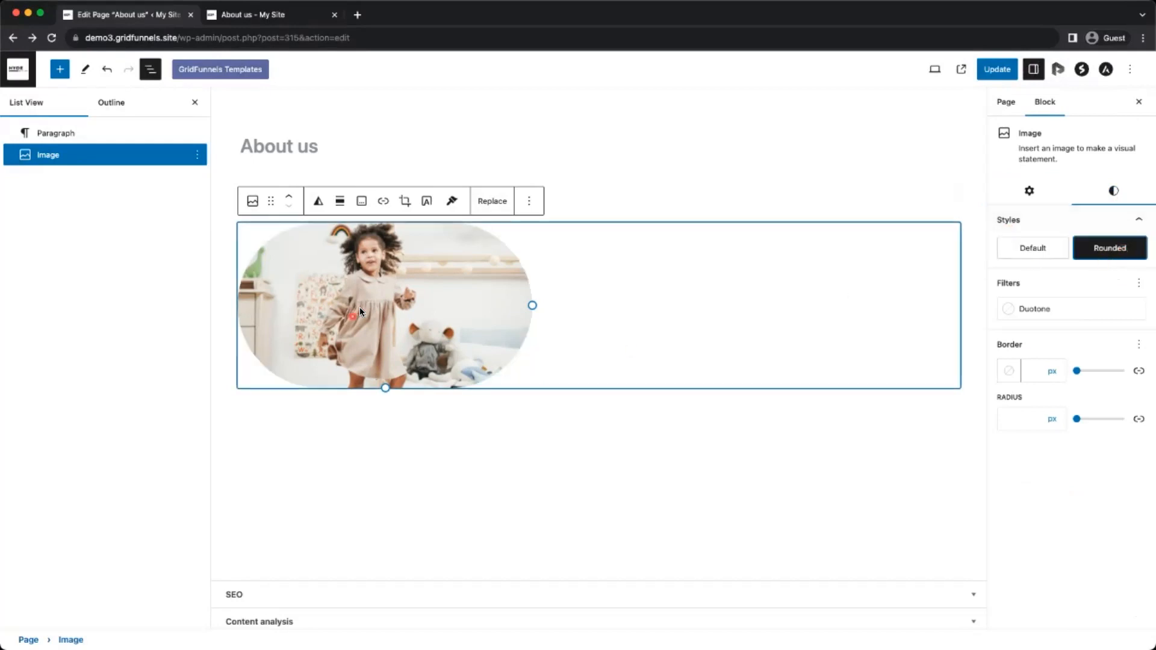
{"action": "left_click_drag", "start_coordinate": [533, 305], "coordinate": [558, 312]}
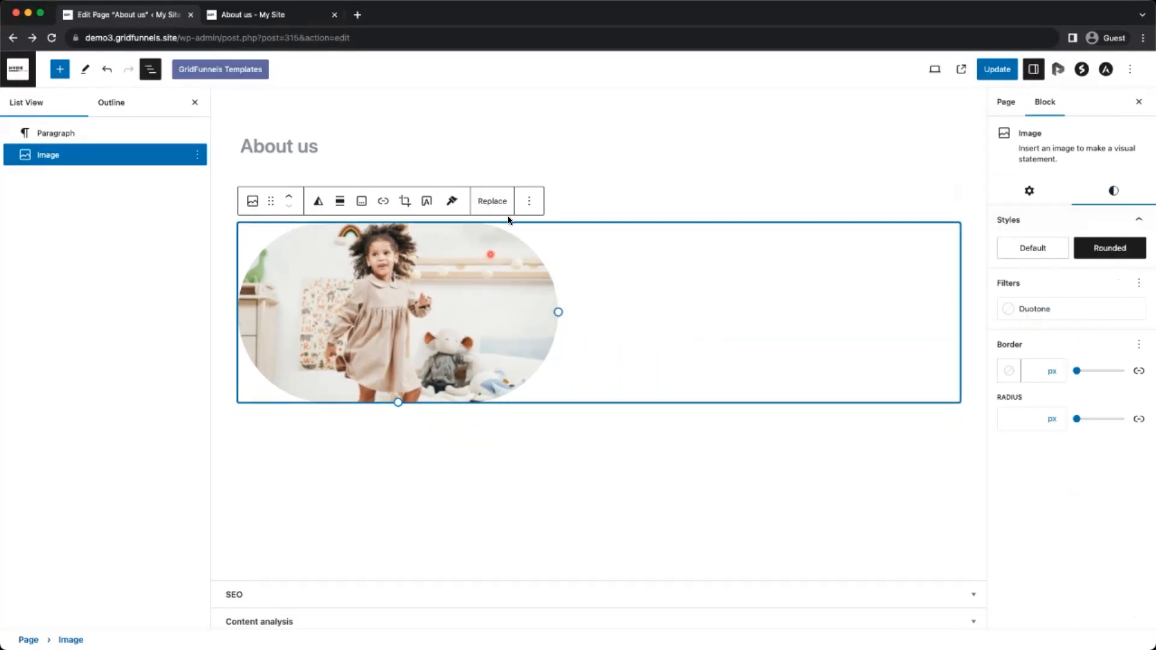
{"action": "left_click", "coordinate": [583, 143]}
Set the text color of the "Write some text" paragraph to Vivid red
{"action": "left_click", "coordinate": [307, 194]}
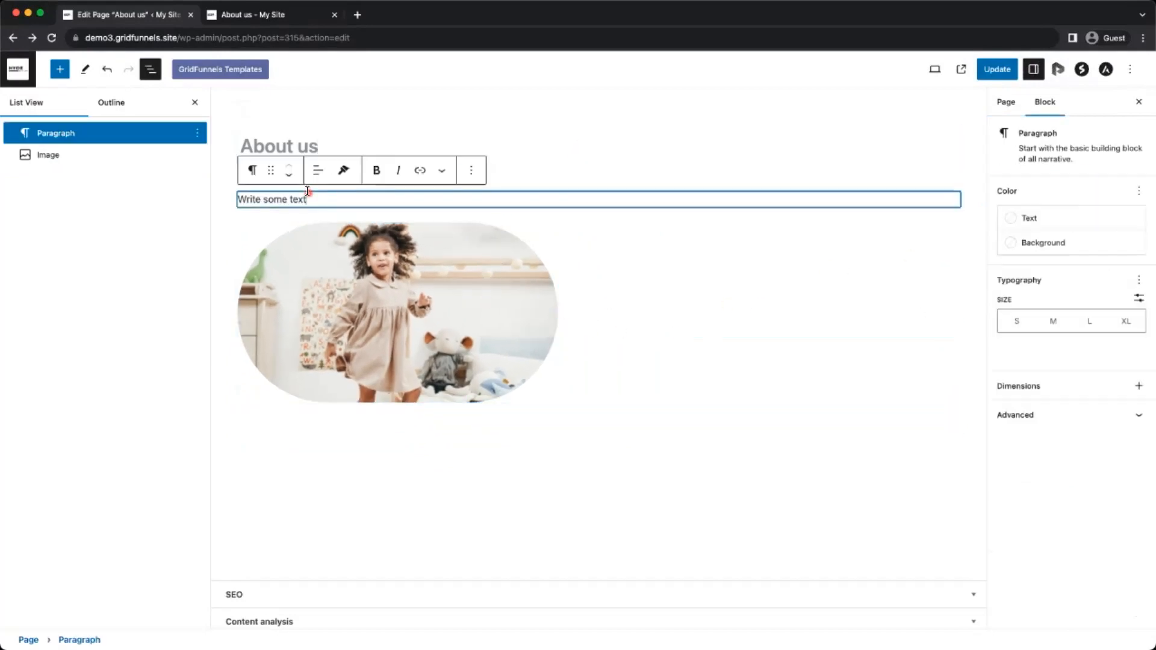
{"action": "left_click", "coordinate": [1046, 226]}
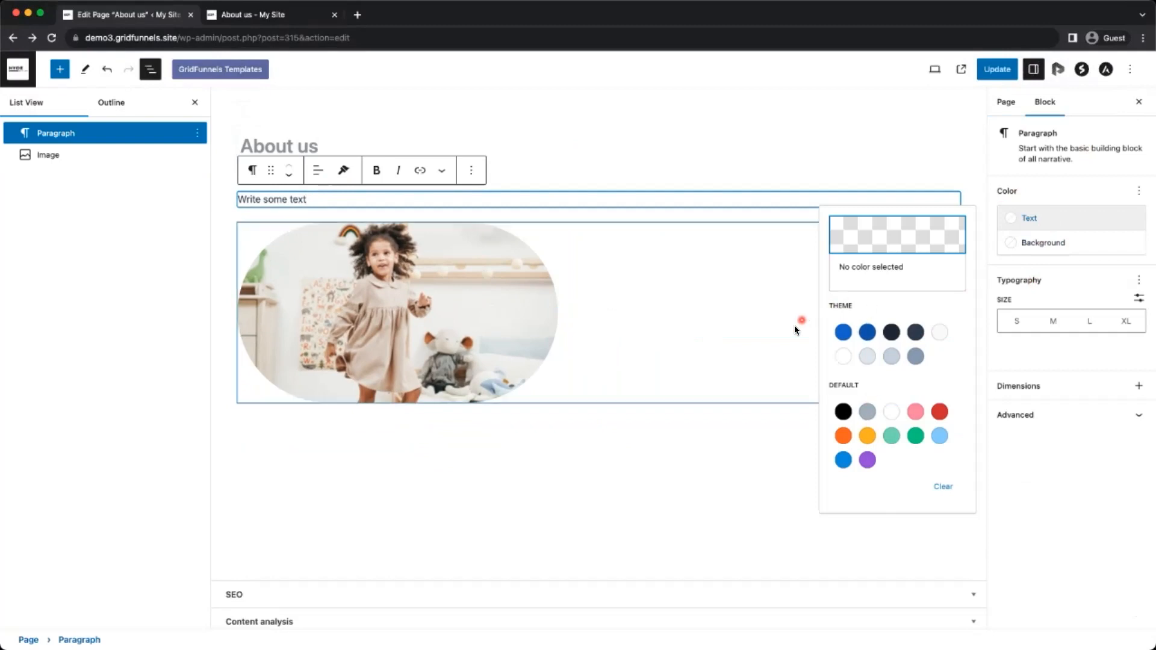
{"action": "left_click", "coordinate": [939, 412]}
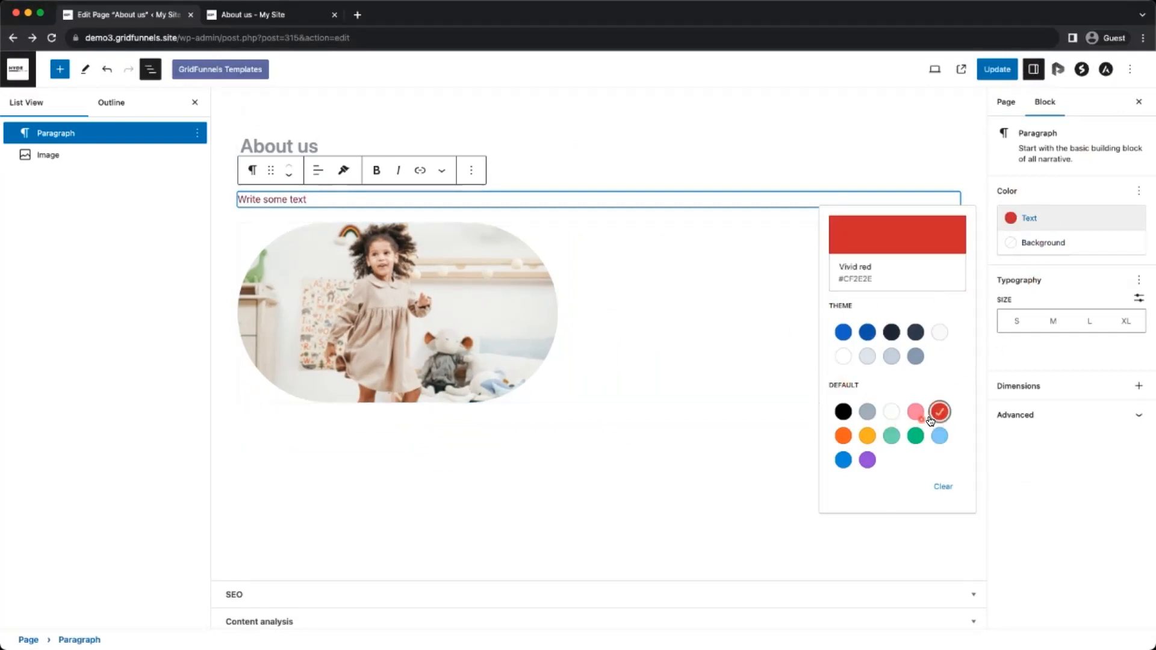
{"action": "left_click", "coordinate": [308, 199]}
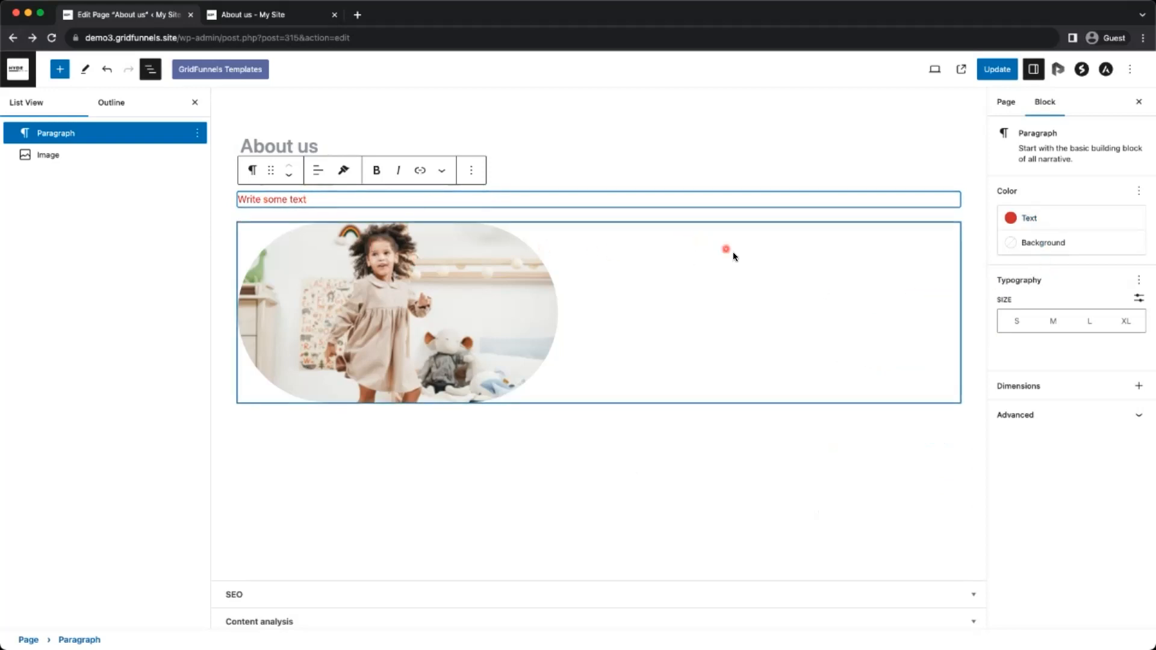
Set the paragraph's typography size to Large and look at its available dimension settings
{"action": "left_click", "coordinate": [1086, 323]}
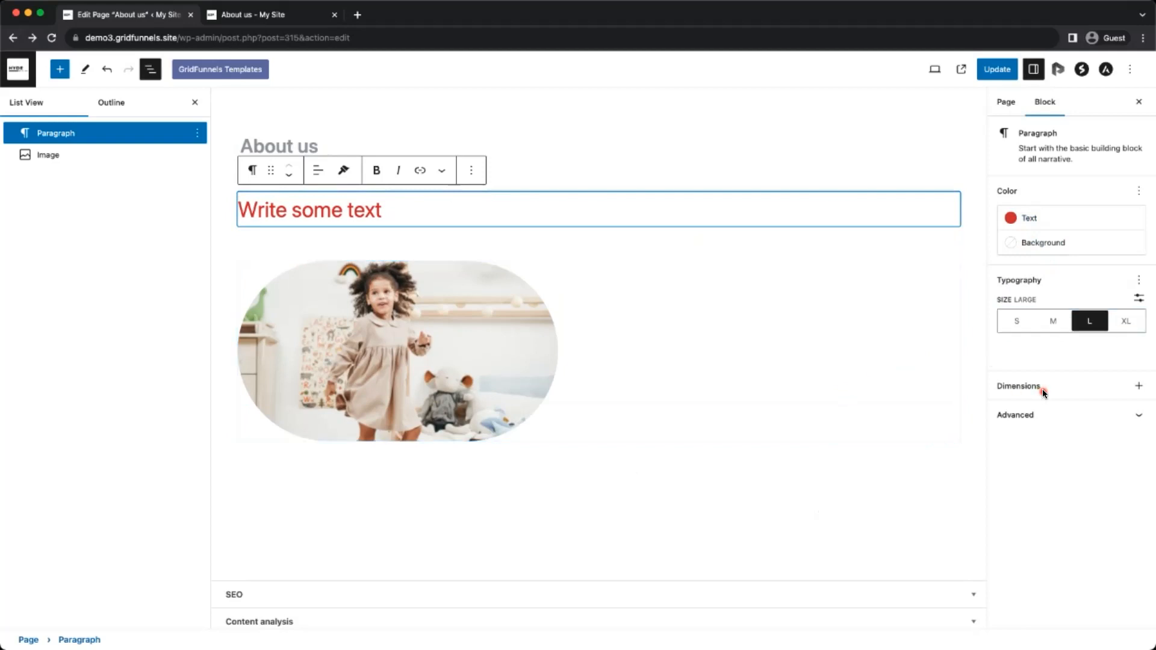
{"action": "left_click", "coordinate": [1138, 387]}
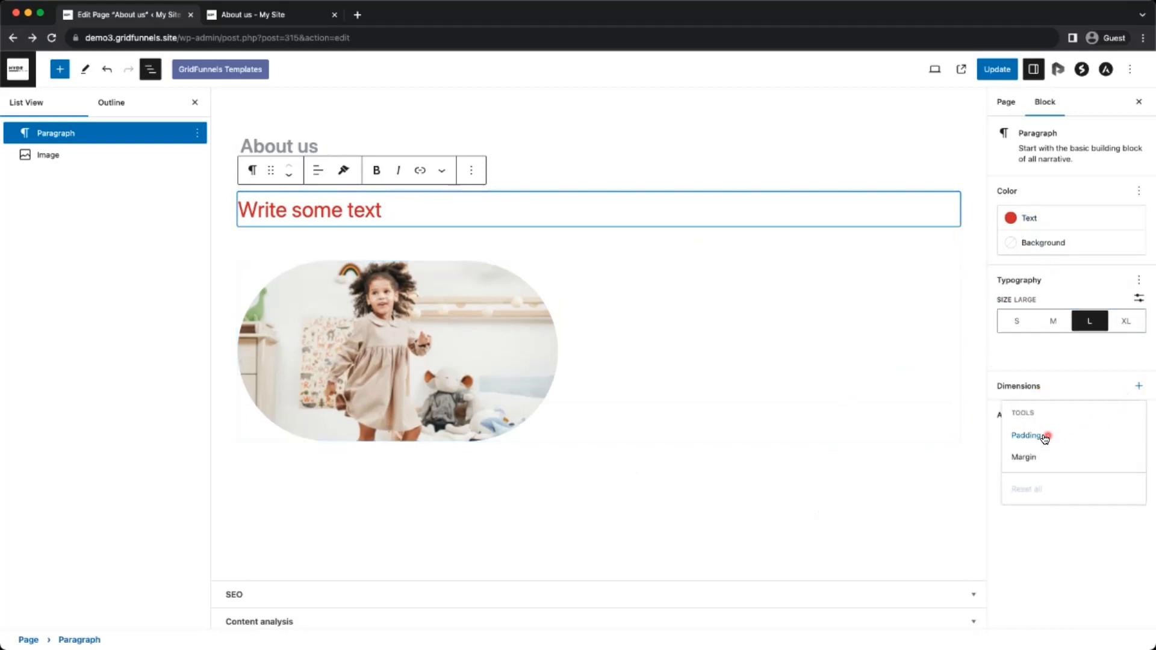
{"action": "left_click", "coordinate": [1044, 527]}
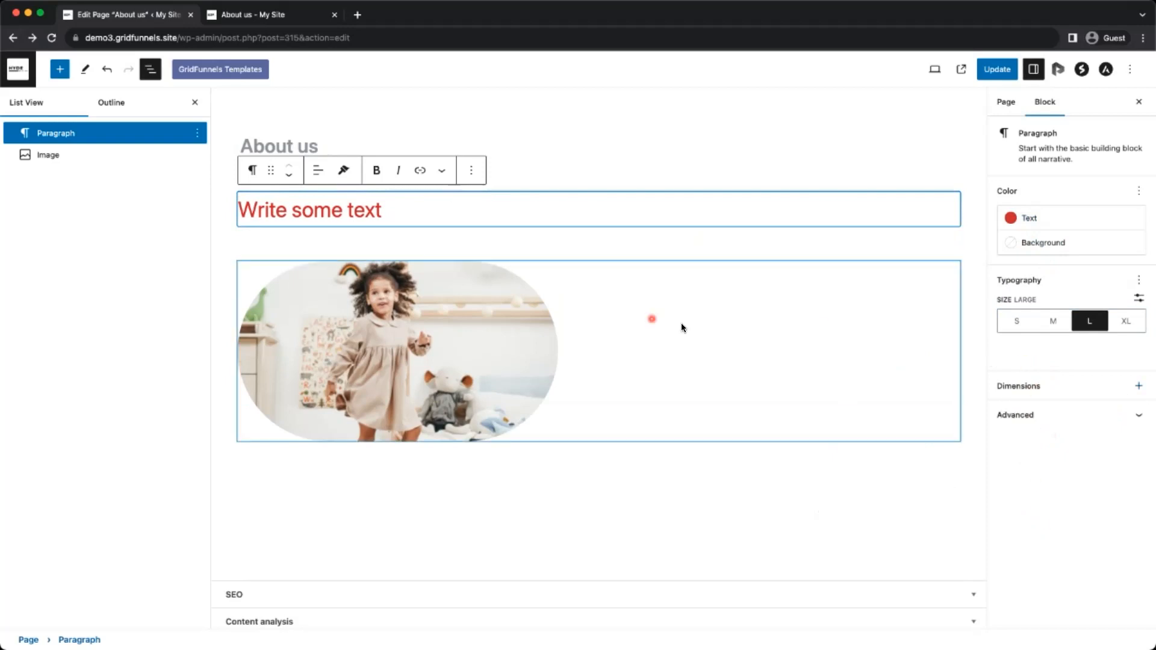
Delete the "Write some text" paragraph block above the image
{"action": "mouse_move", "coordinate": [428, 228]}
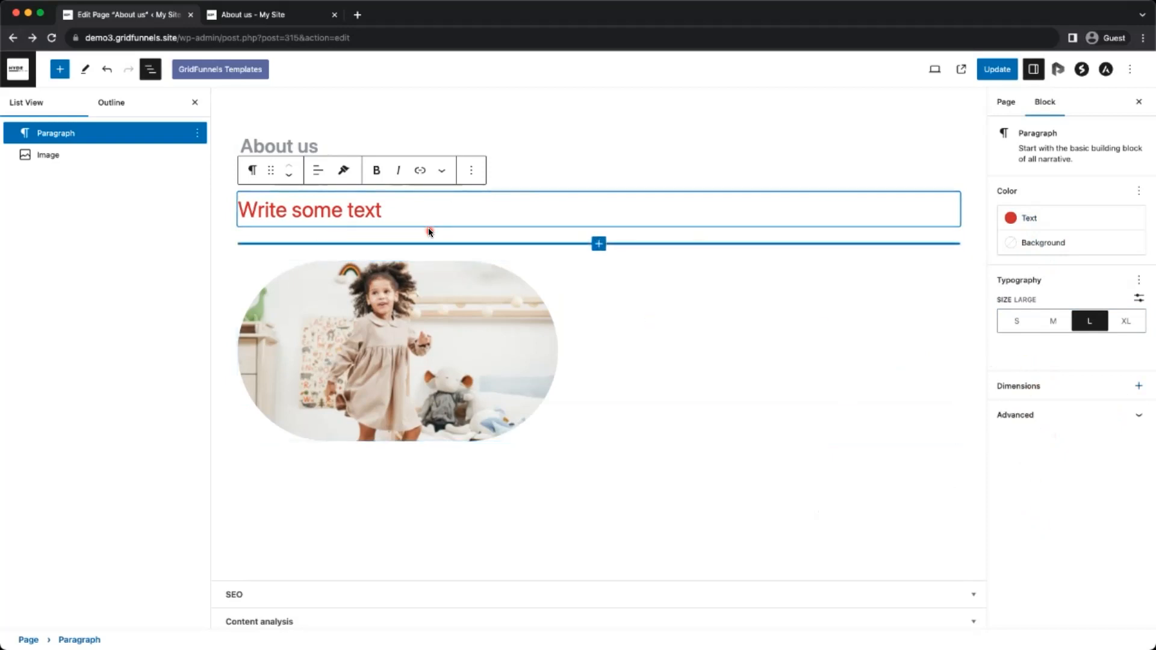
{"action": "left_click", "coordinate": [467, 173]}
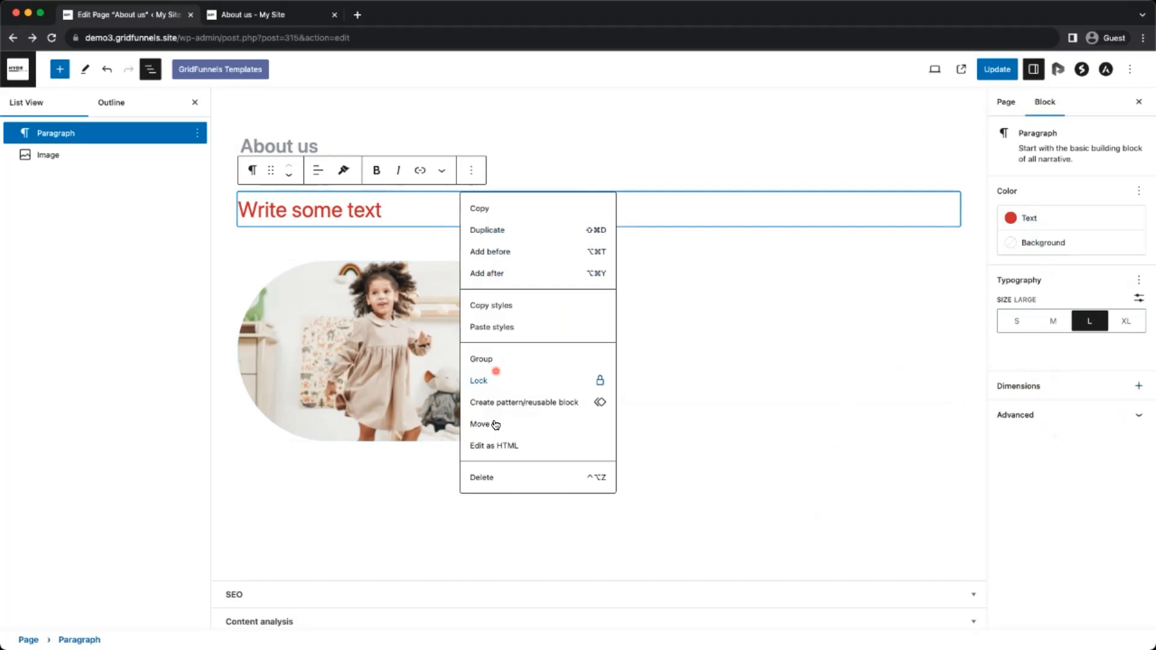
{"action": "left_click", "coordinate": [492, 477]}
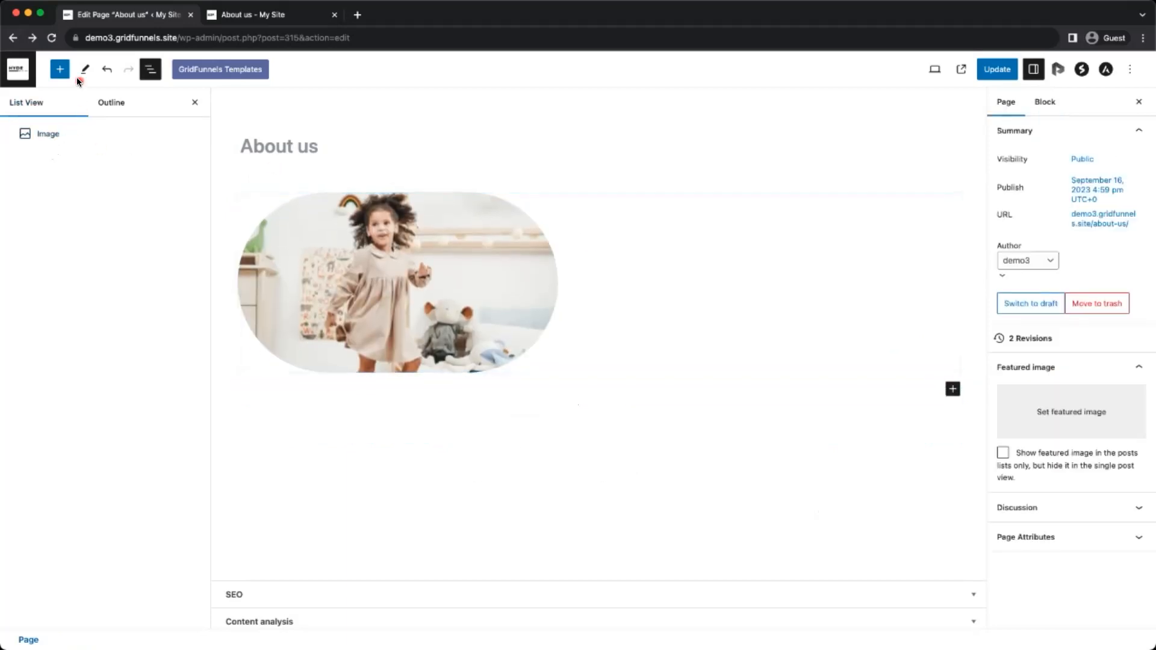
Insert a Heading block above the image and left-align it after trying the right alignment
{"action": "left_click", "coordinate": [59, 70]}
{"action": "left_click_drag", "start_coordinate": [98, 218], "coordinate": [495, 184]}
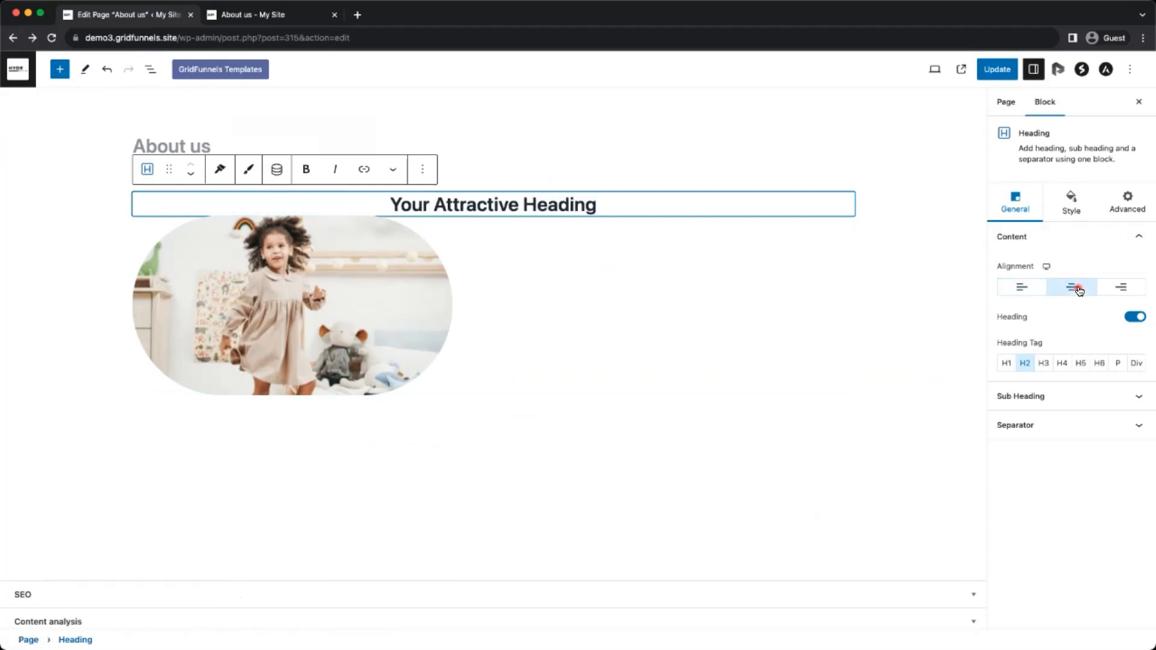
{"action": "left_click", "coordinate": [1118, 287]}
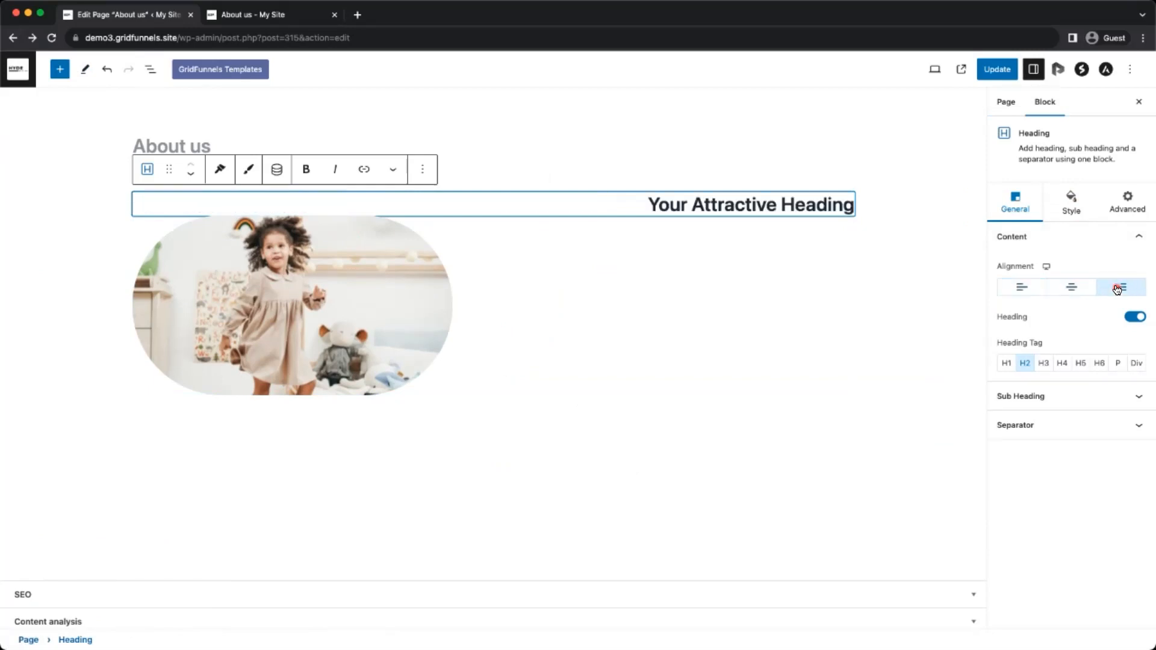
{"action": "left_click", "coordinate": [1029, 295]}
Give the heading a classic red text color of about #C72626
{"action": "left_click", "coordinate": [1068, 200]}
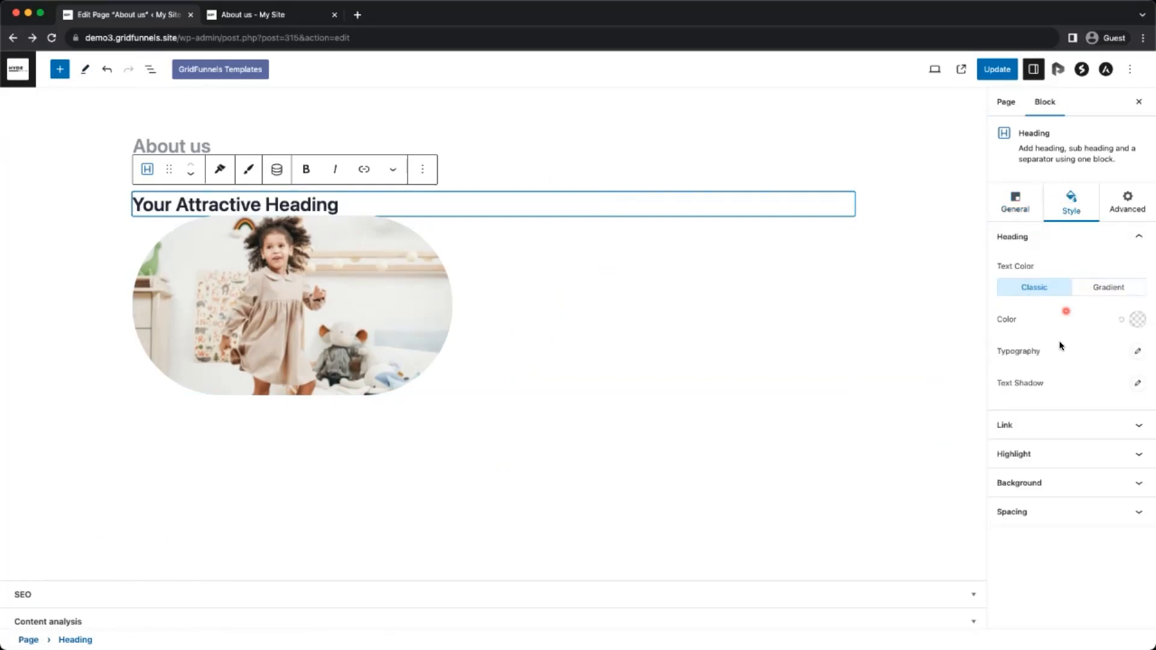
{"action": "left_click", "coordinate": [1134, 324]}
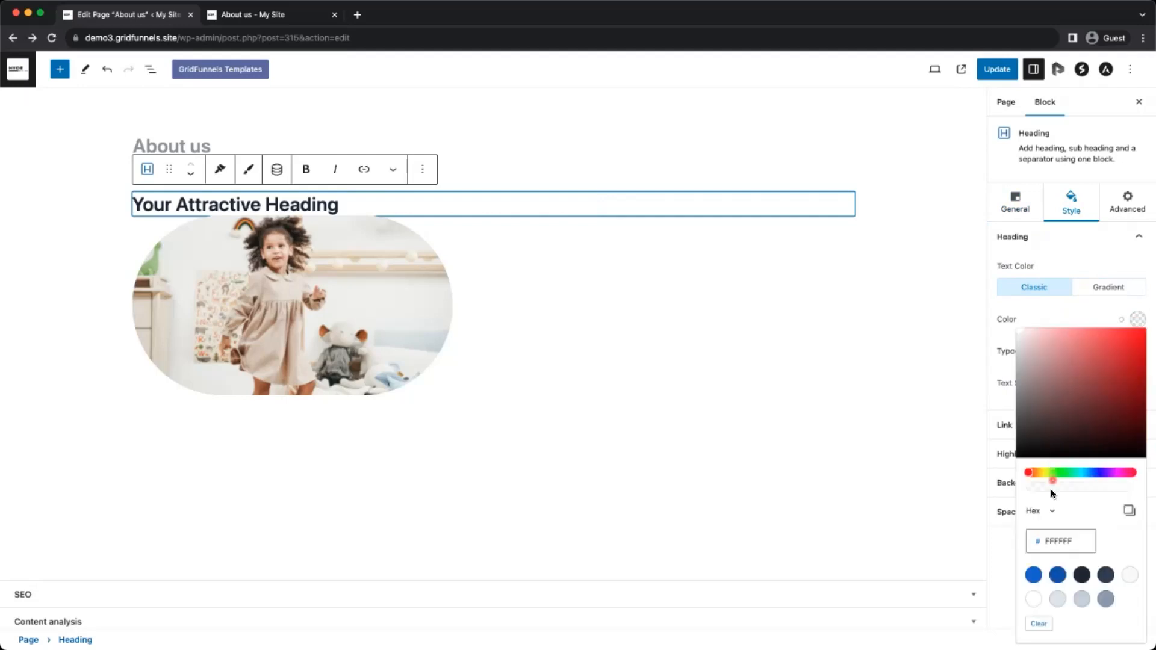
{"action": "left_click_drag", "start_coordinate": [1114, 396], "coordinate": [1119, 357]}
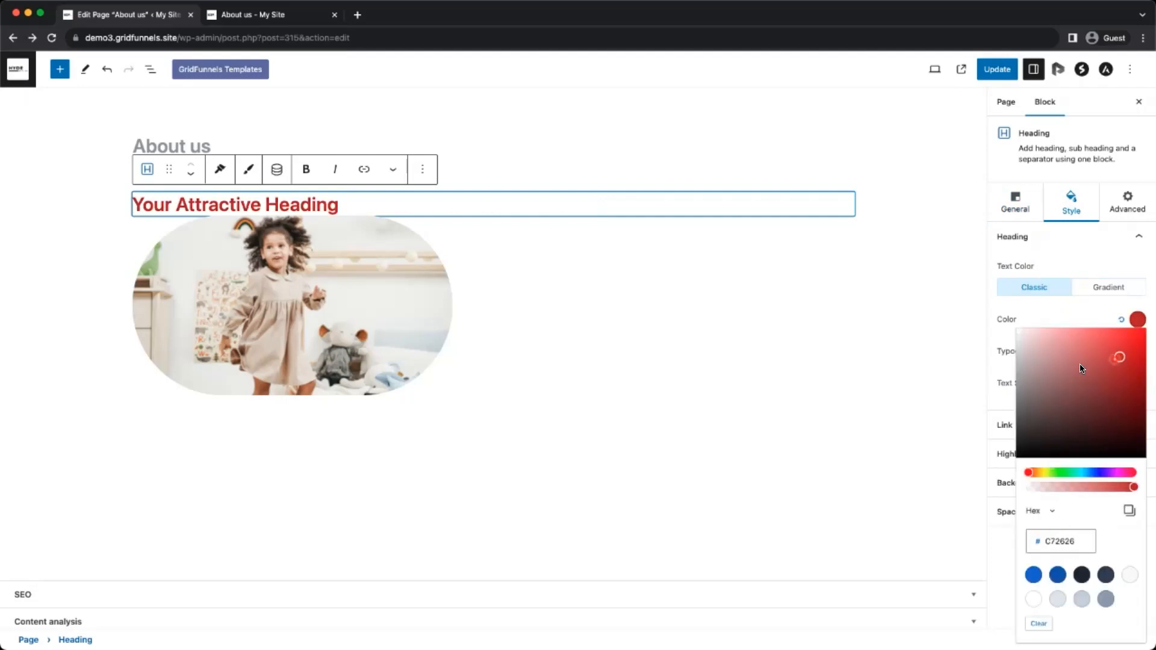
{"action": "left_click", "coordinate": [766, 337]}
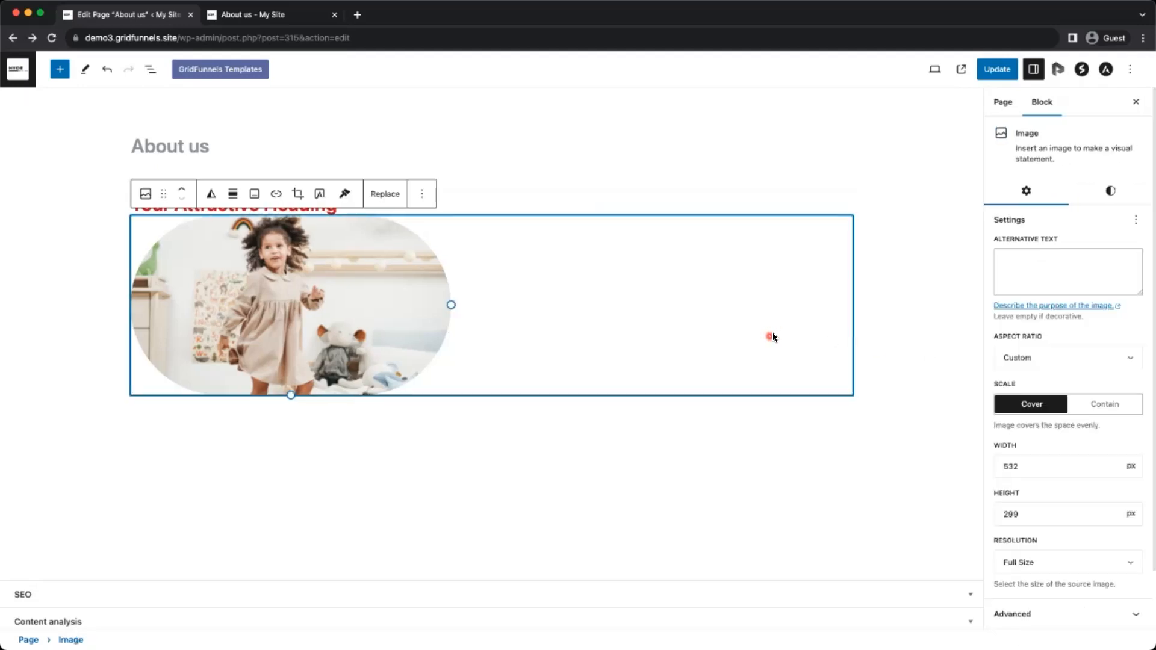
Set the heading's padding to 20 px on the top, right, bottom and left sides
{"action": "left_click", "coordinate": [507, 202]}
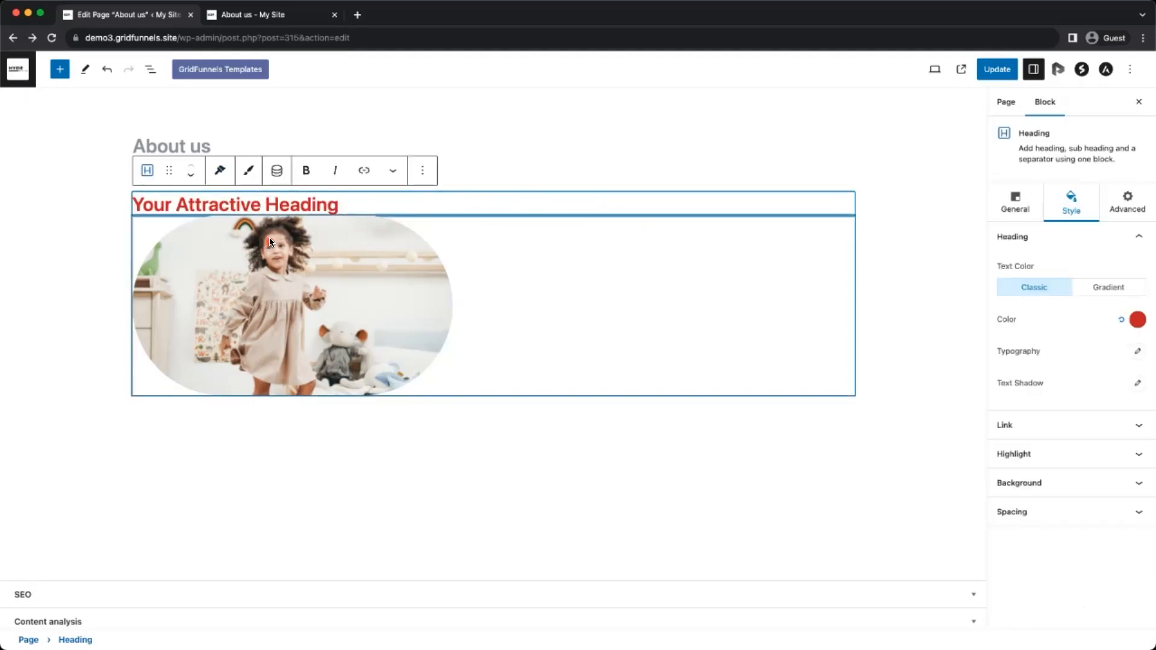
{"action": "left_click", "coordinate": [1051, 522]}
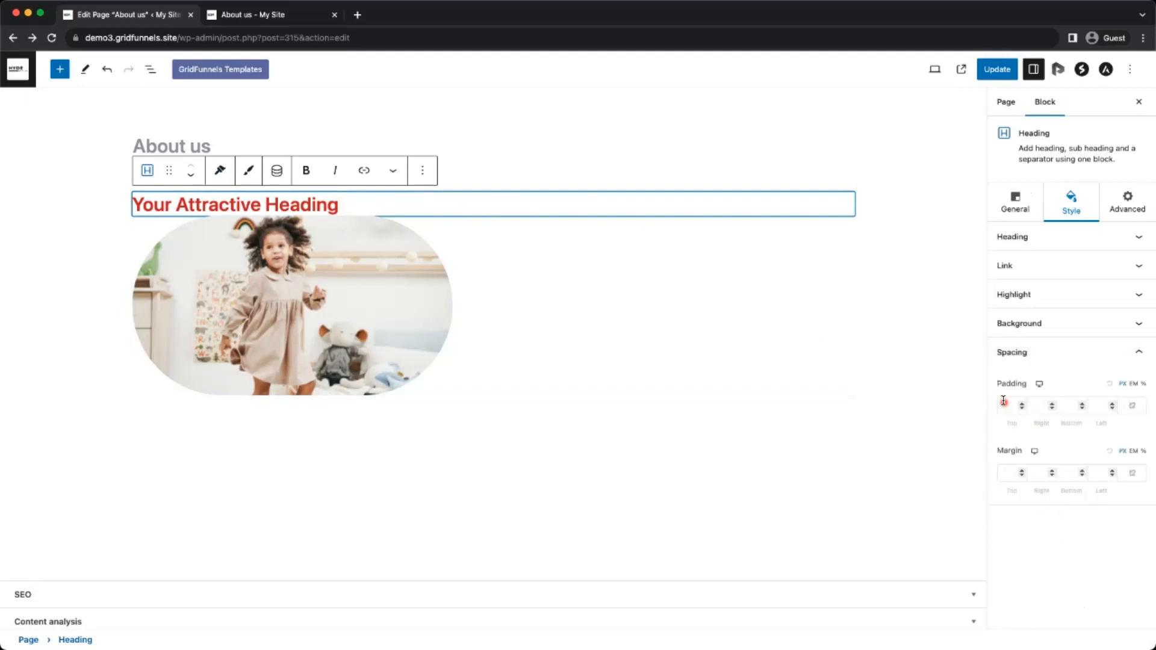
{"action": "type", "text": "20"}
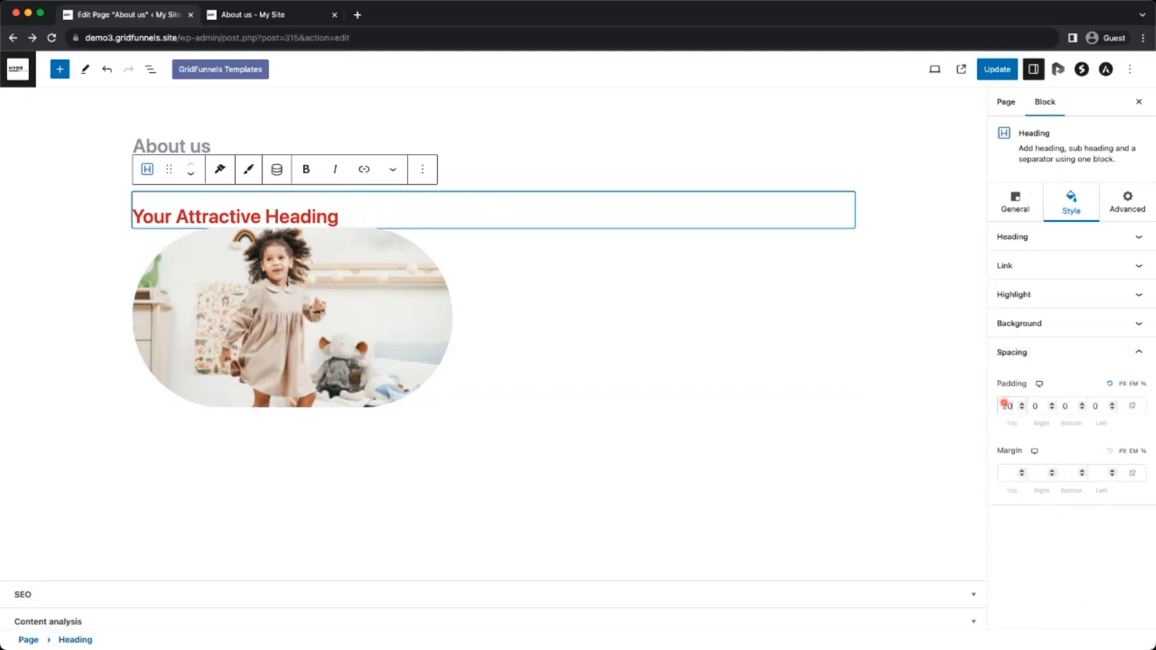
{"action": "key", "text": "Tab"}
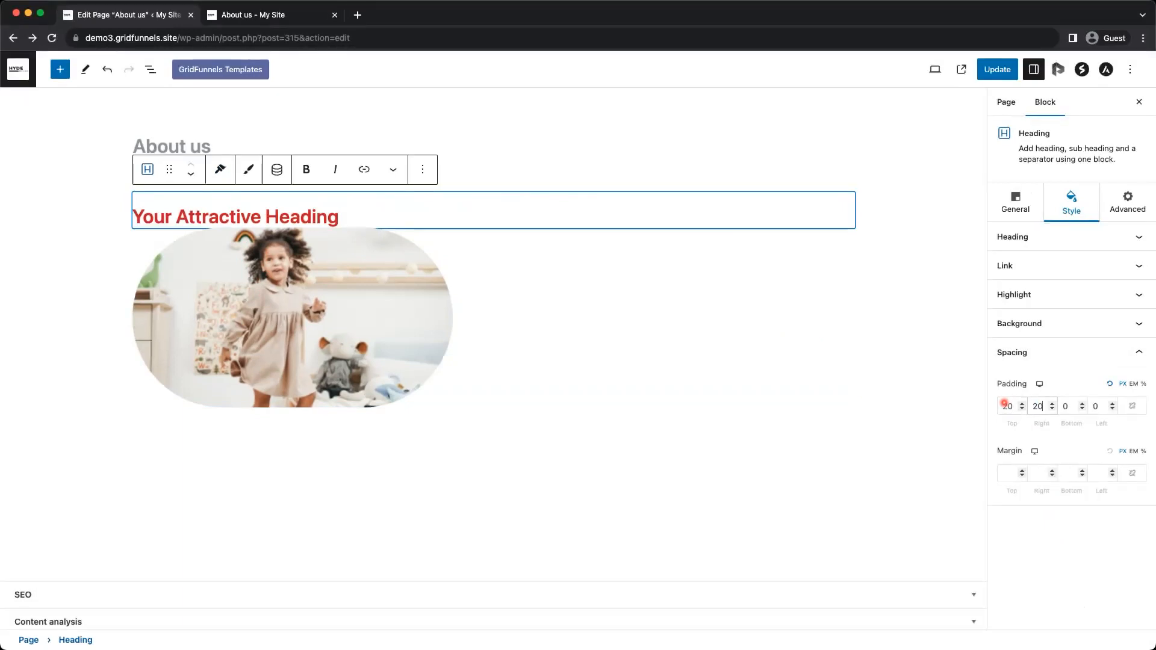
{"action": "type", "text": "20"}
{"action": "key", "text": "Tab"}
{"action": "type", "text": "20"}
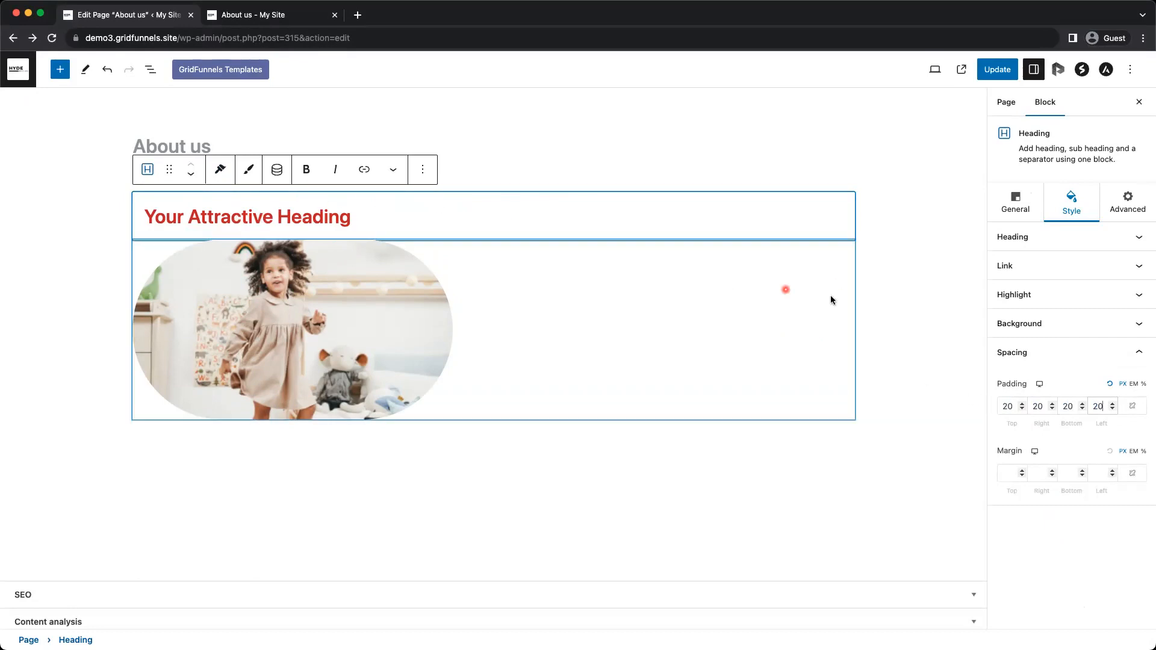
Change the heading's text color to a linear purple-to-blue gradient and shift its purple stop slightly inward
{"action": "left_click", "coordinate": [1070, 240]}
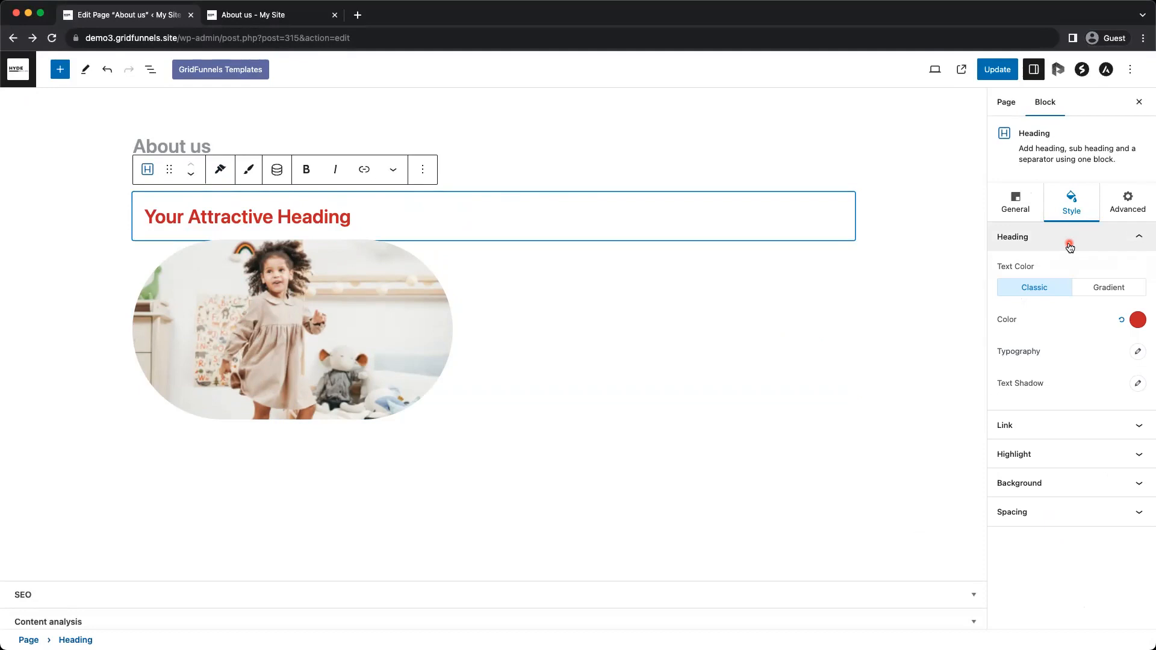
{"action": "left_click", "coordinate": [1093, 289]}
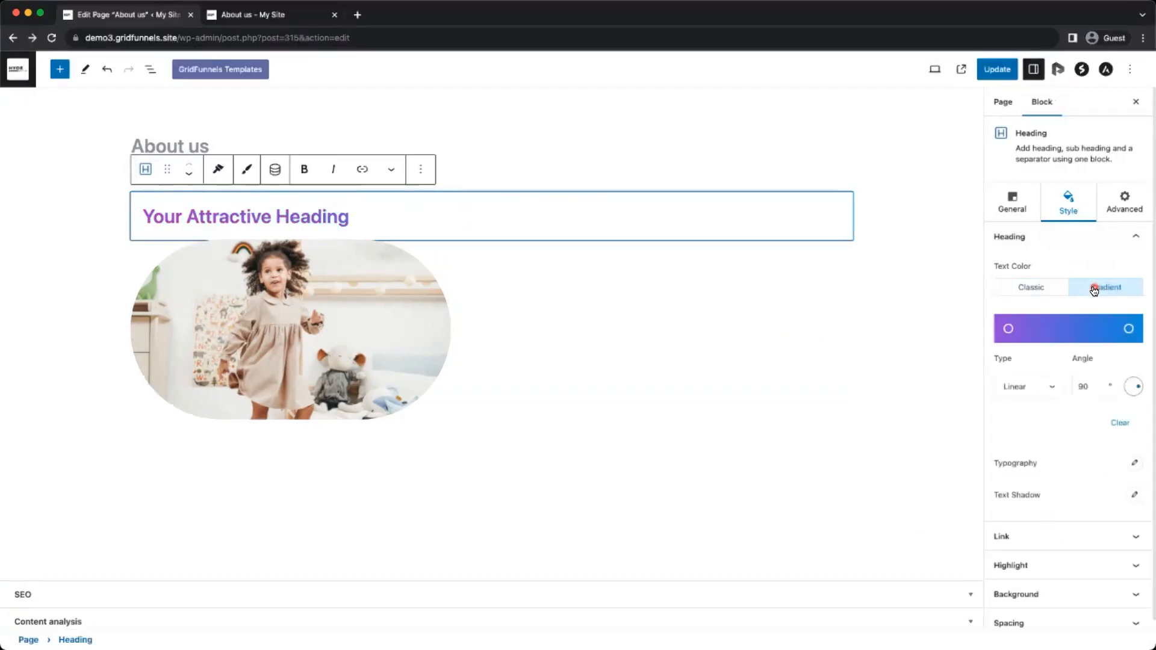
{"action": "left_click_drag", "start_coordinate": [1009, 334], "coordinate": [1034, 332]}
{"action": "left_click", "coordinate": [1029, 289]}
{"action": "left_click", "coordinate": [1013, 210]}
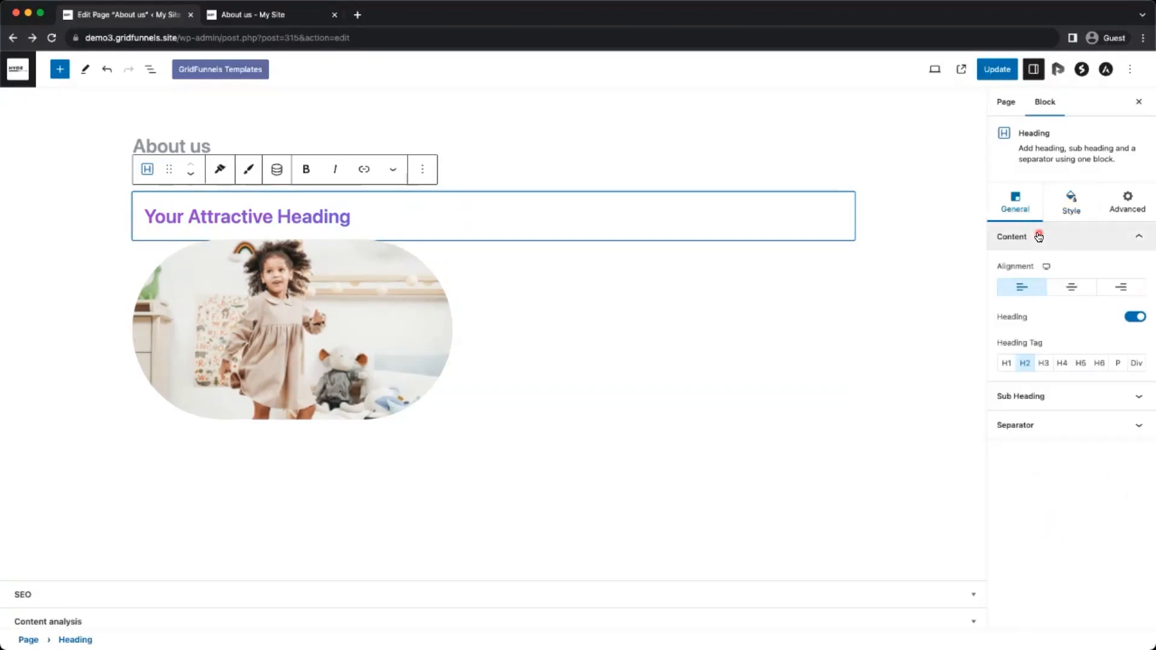
Set the heading's font family to Poppins in its typography settings
{"action": "left_click", "coordinate": [1061, 208]}
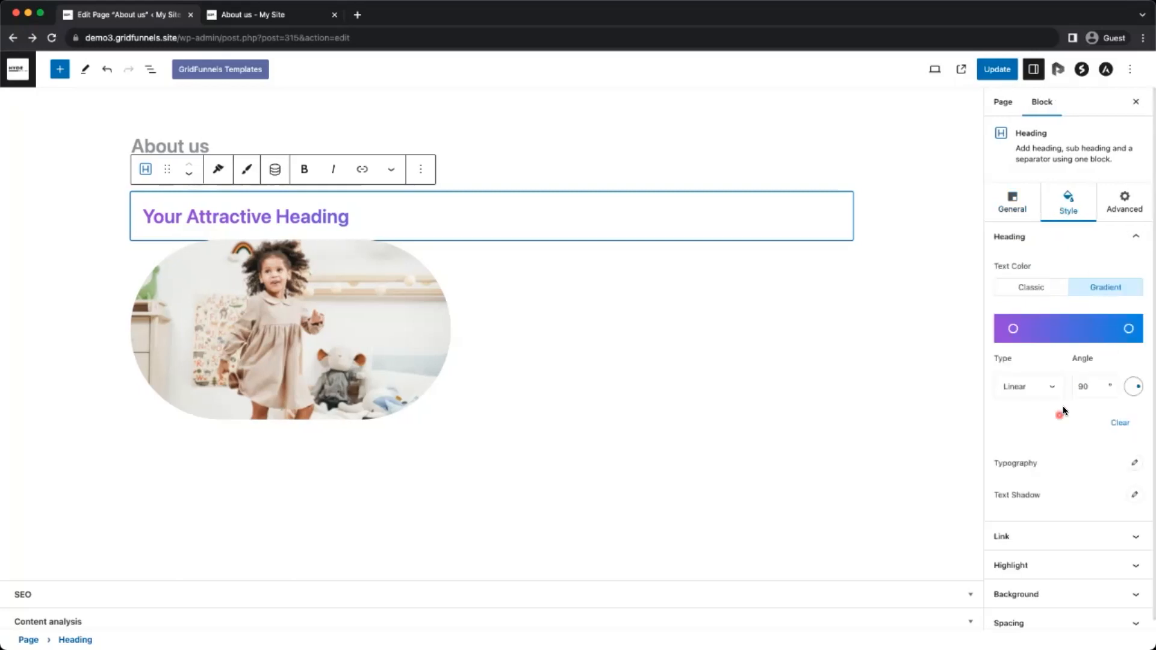
{"action": "left_click", "coordinate": [1134, 454]}
{"action": "scroll", "coordinate": [1020, 422], "scroll_direction": "down", "scroll_amount": 2}
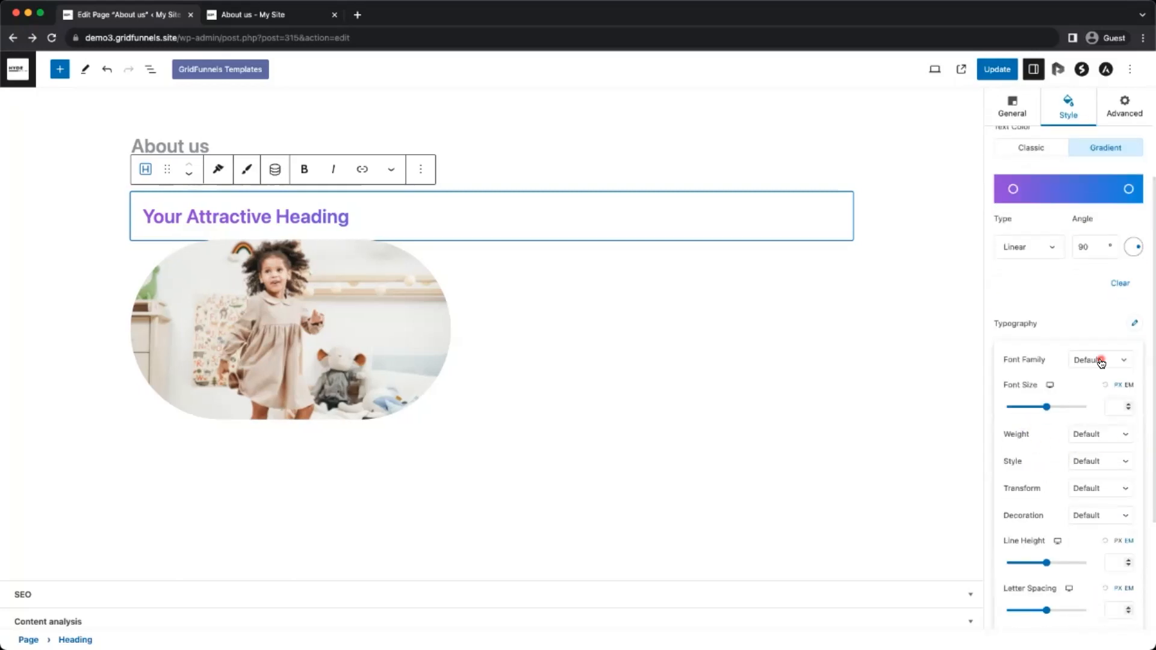
{"action": "left_click", "coordinate": [1100, 361]}
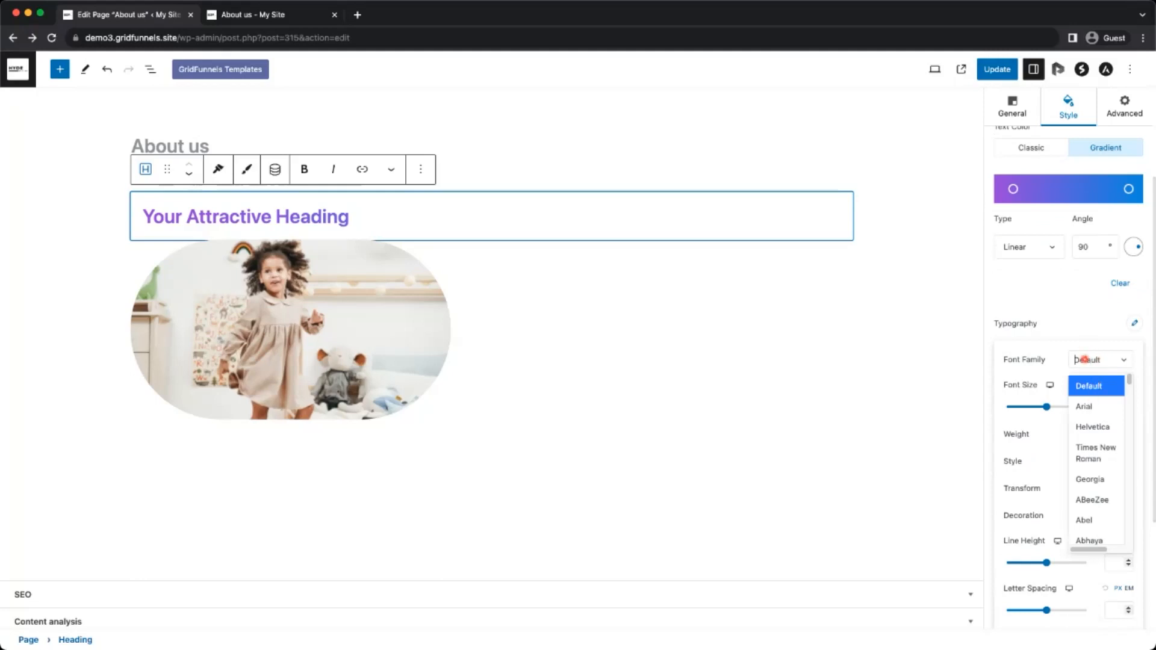
{"action": "scroll", "coordinate": [1068, 472], "scroll_direction": "down", "scroll_amount": 3}
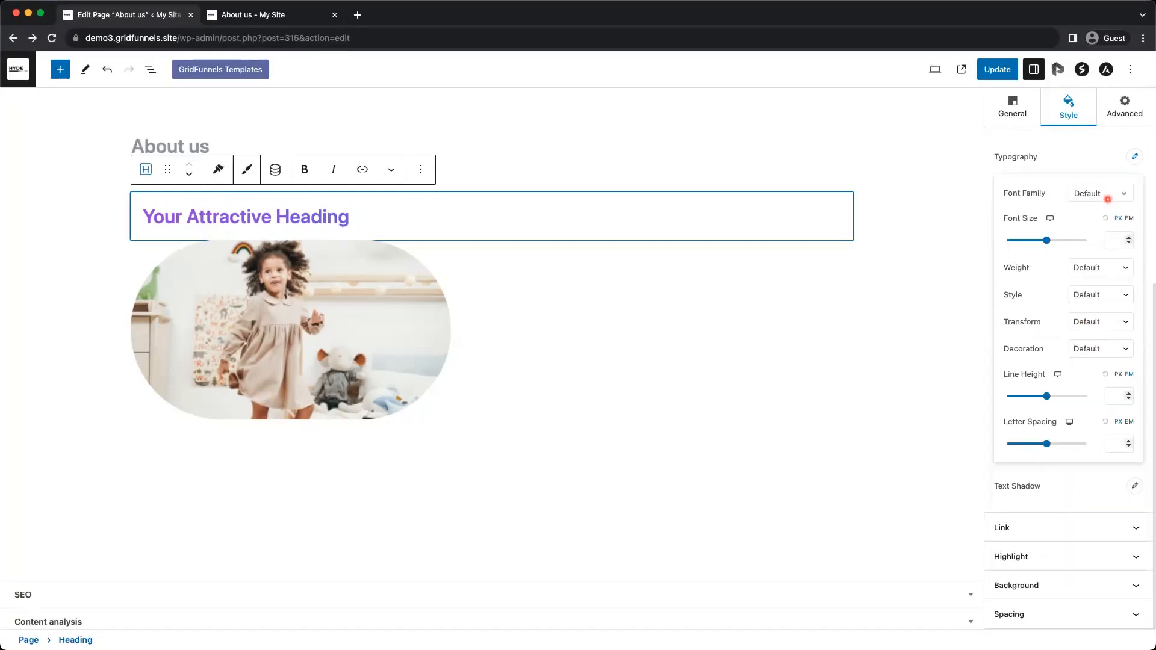
{"action": "left_click", "coordinate": [1107, 200]}
{"action": "type", "text": "popp"}
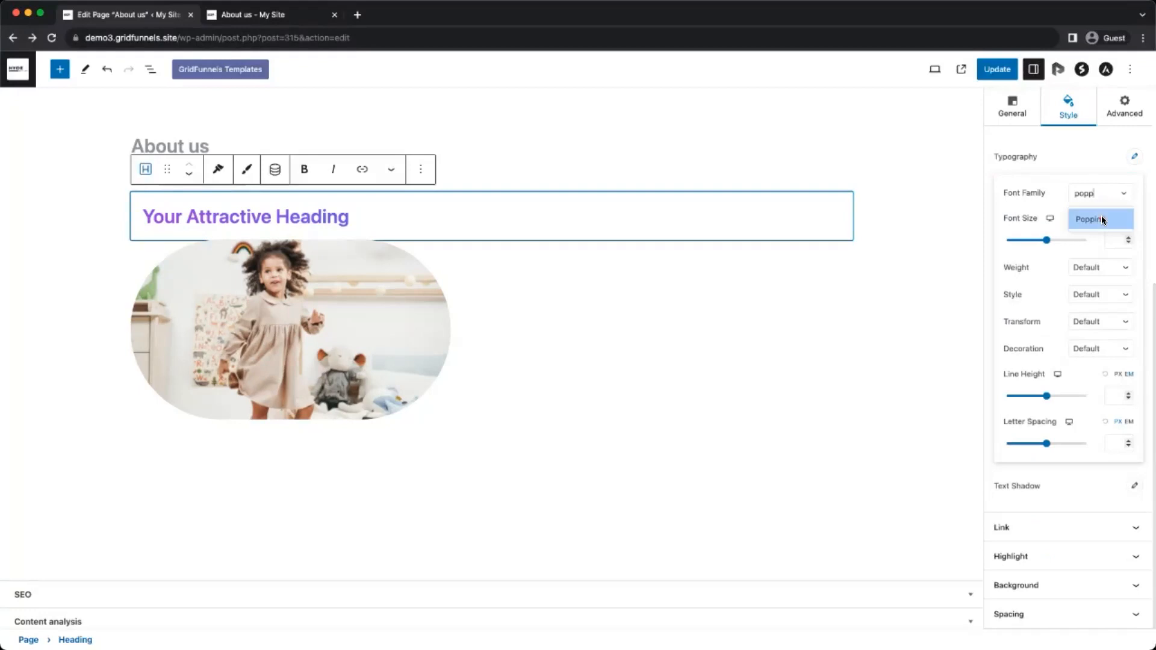
{"action": "left_click", "coordinate": [1102, 219]}
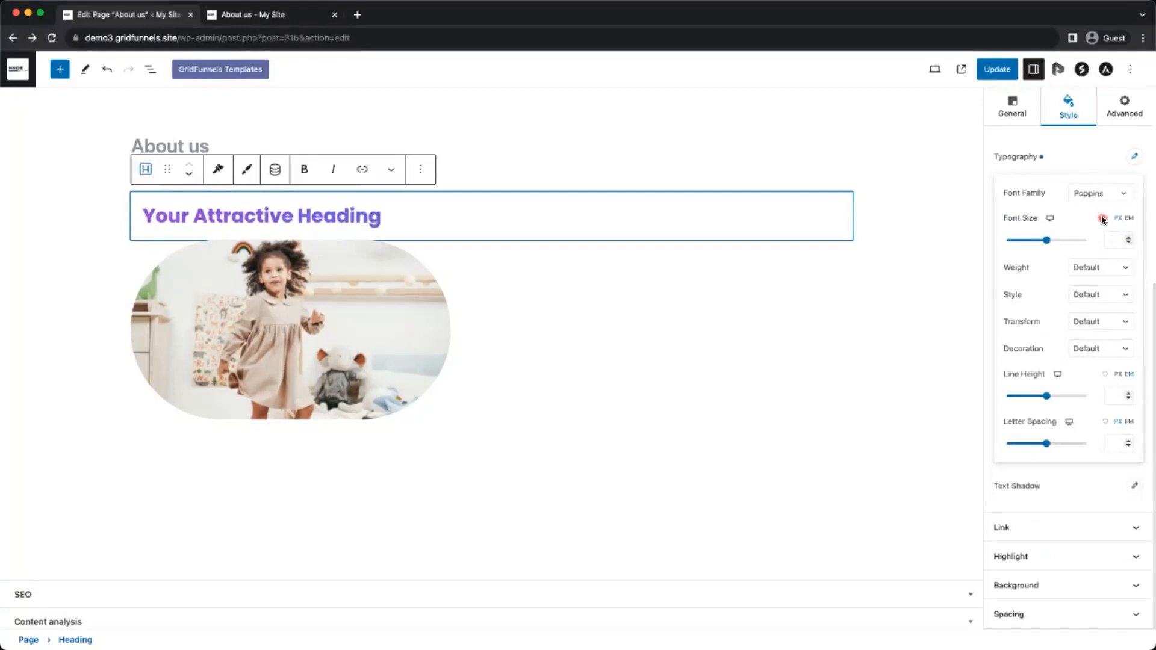
Set the heading's font weight to 900
{"action": "left_click", "coordinate": [1088, 271]}
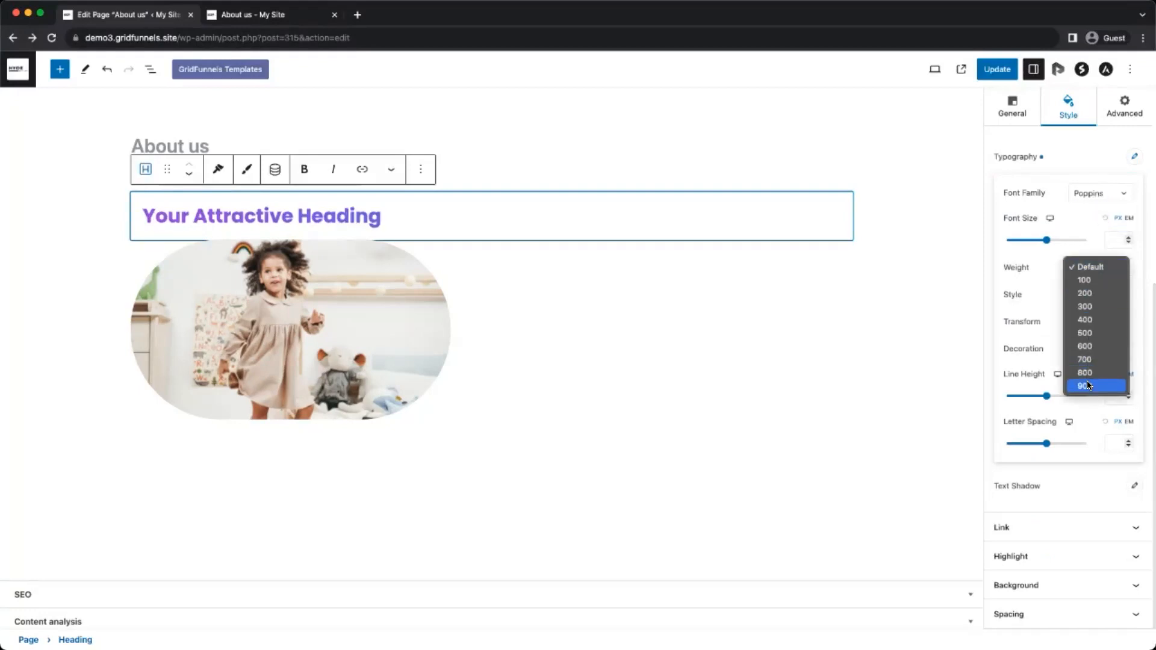
{"action": "left_click", "coordinate": [1089, 383]}
Try the Italic font style on the heading, return the style to Default and keep the text transform at Default
{"action": "left_click", "coordinate": [1095, 296]}
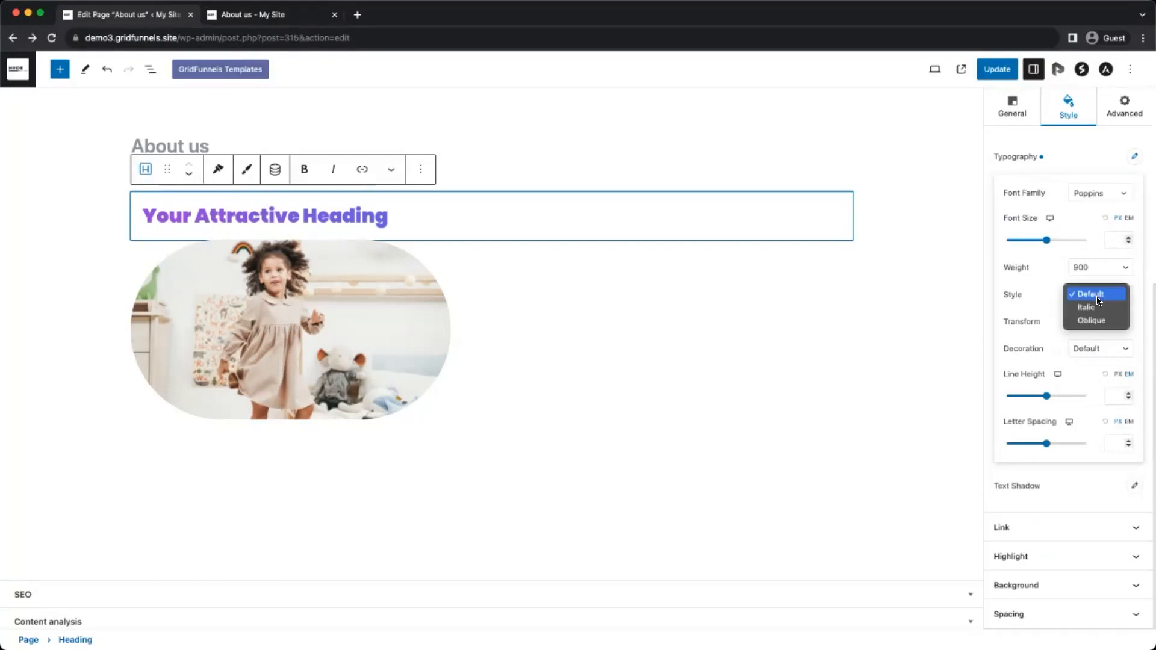
{"action": "left_click", "coordinate": [1088, 307]}
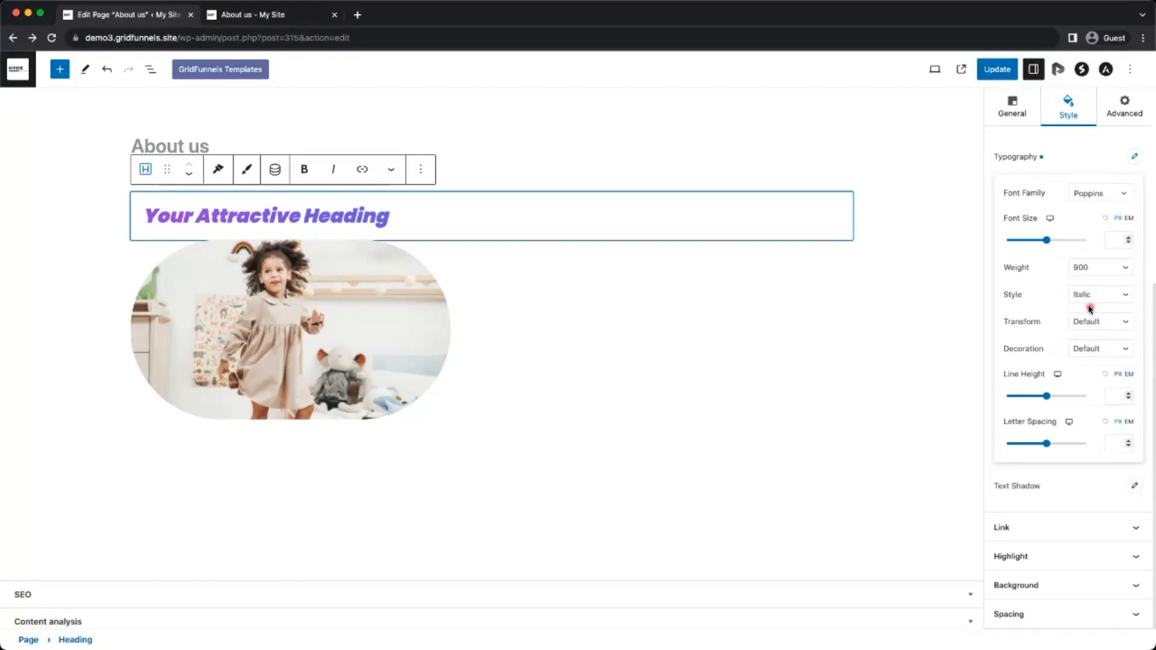
{"action": "left_click", "coordinate": [1093, 296]}
{"action": "left_click", "coordinate": [1089, 280]}
{"action": "left_click", "coordinate": [1089, 322]}
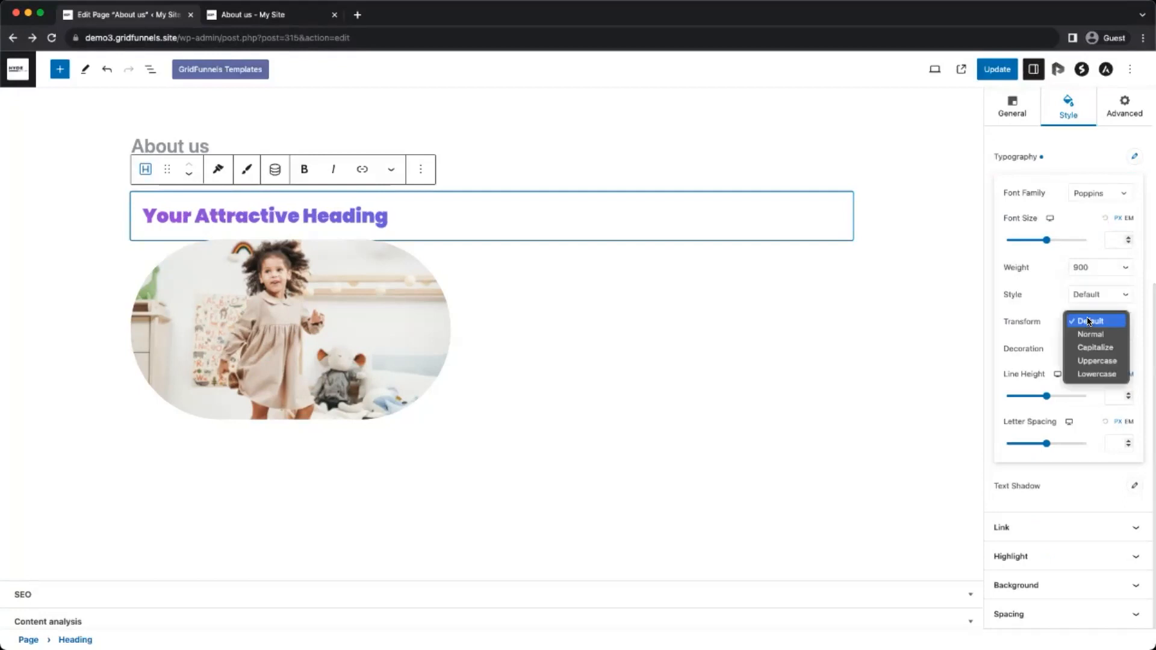
{"action": "left_click", "coordinate": [1088, 322]}
Try the Underline and Overline text decorations on the heading and return the decoration to Default
{"action": "left_click", "coordinate": [1096, 348]}
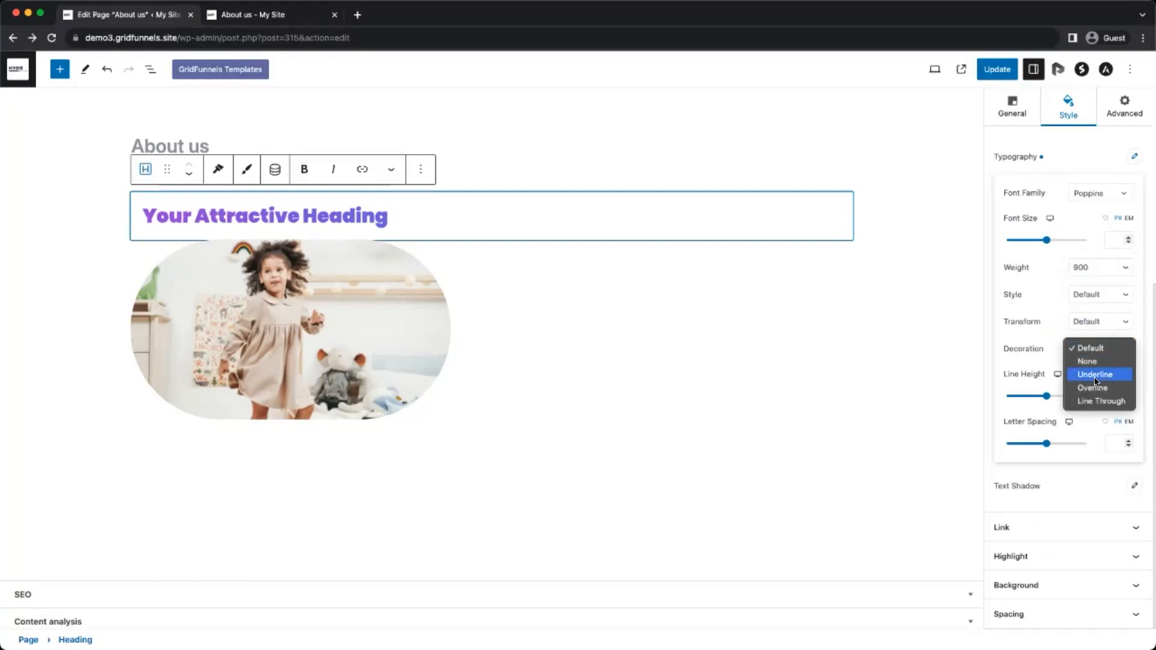
{"action": "left_click", "coordinate": [1094, 378]}
{"action": "left_click", "coordinate": [1094, 351]}
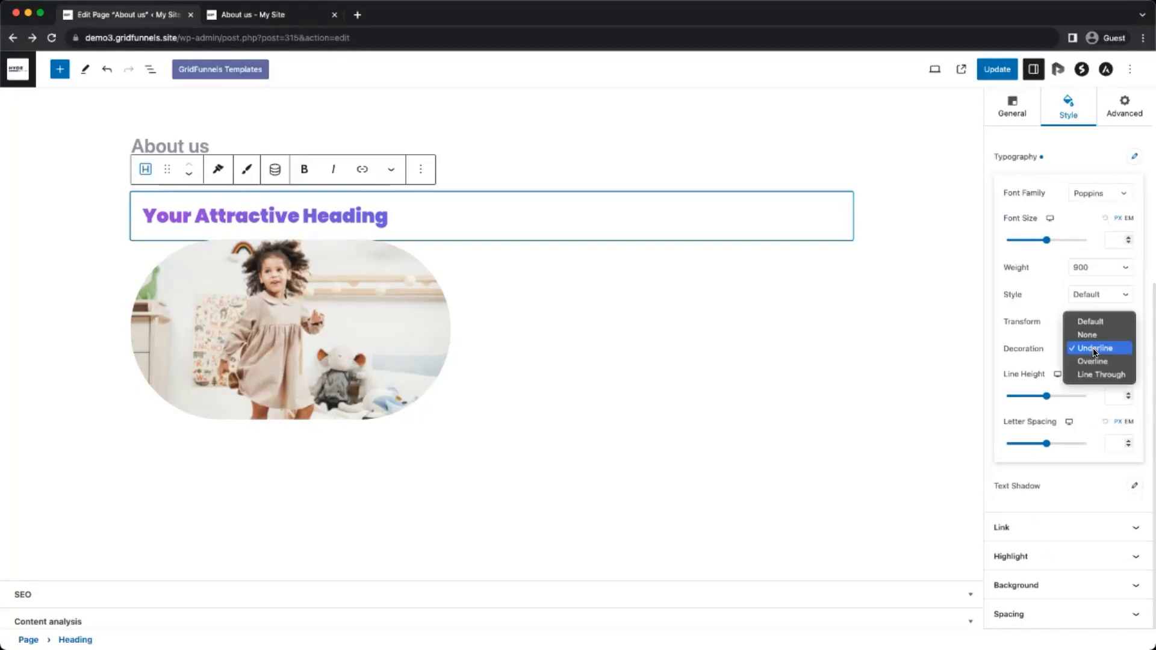
{"action": "left_click", "coordinate": [1093, 361]}
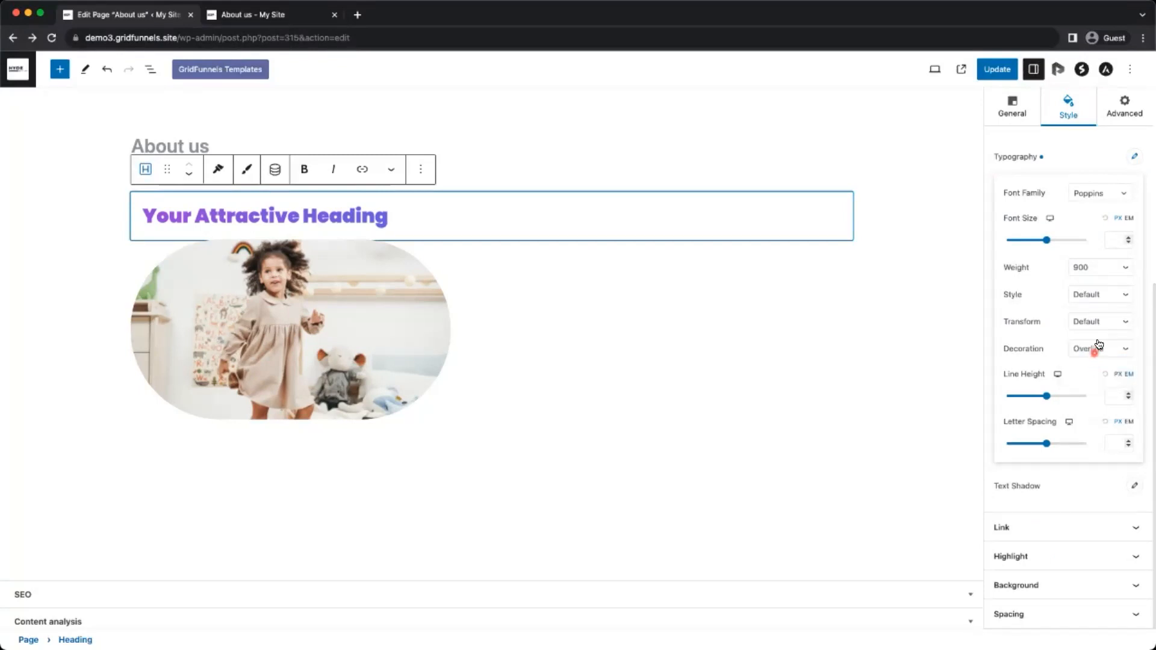
{"action": "left_click", "coordinate": [1099, 344]}
{"action": "left_click", "coordinate": [1082, 305]}
Try a line height of 2.1 on the heading and reset it
{"action": "left_click_drag", "start_coordinate": [1046, 395], "coordinate": [1008, 392]}
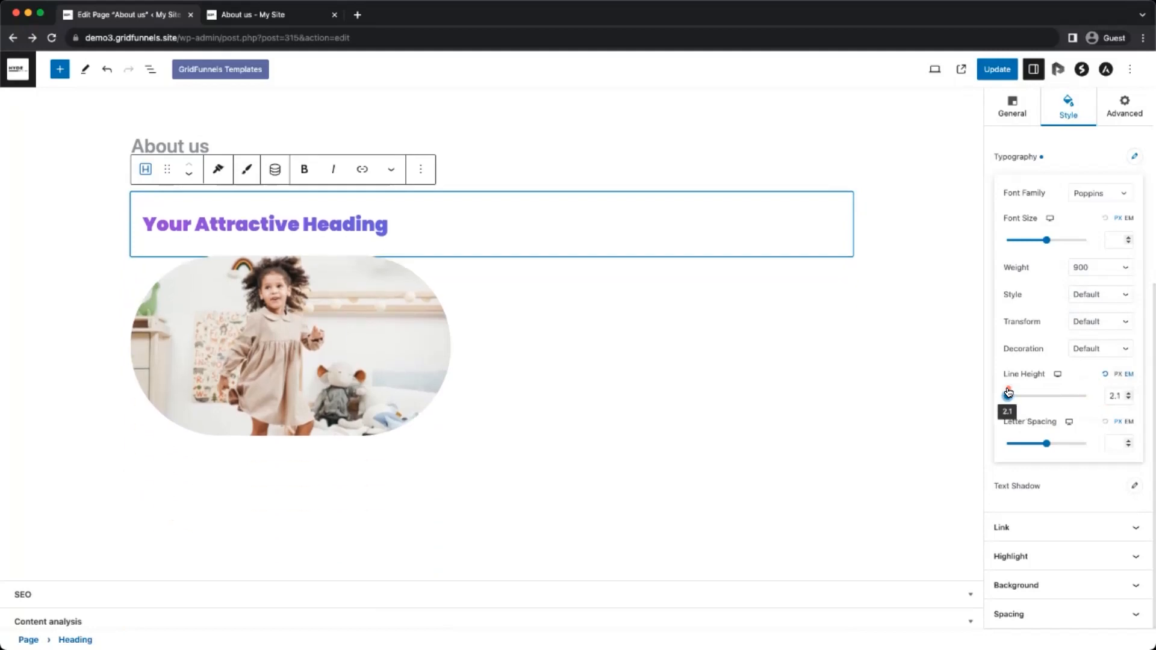
{"action": "left_click", "coordinate": [1120, 395]}
{"action": "left_click", "coordinate": [1103, 374]}
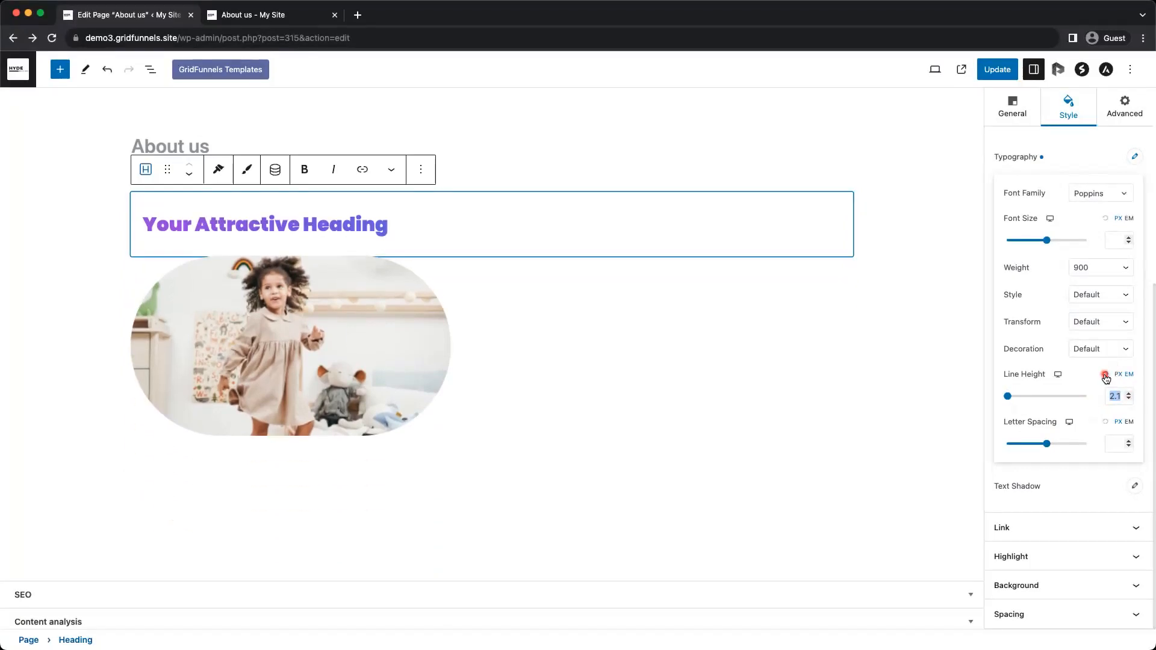
{"action": "left_click", "coordinate": [1106, 376]}
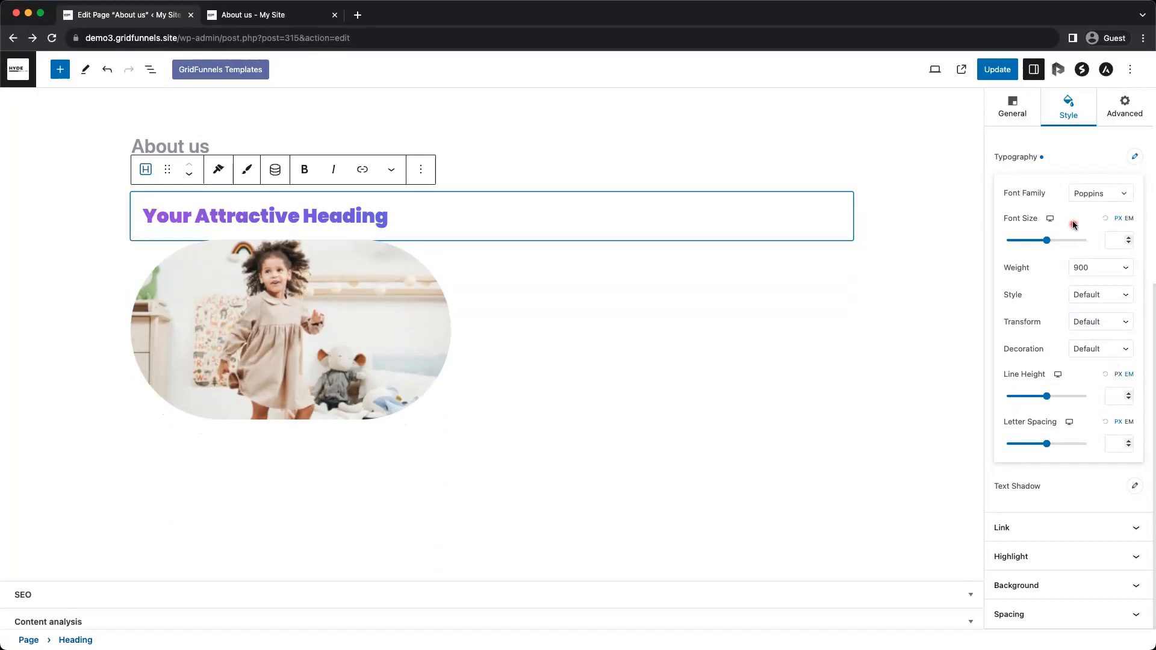
Set the heading's font size to 79 px in its typography settings
{"action": "left_click", "coordinate": [1077, 157]}
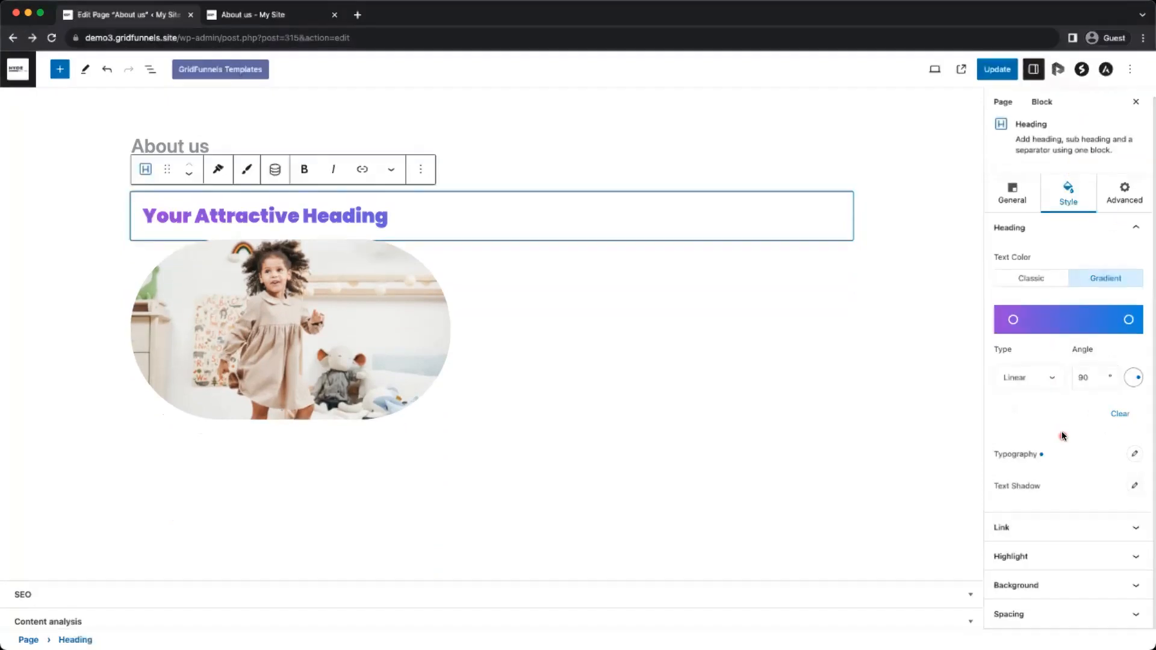
{"action": "left_click", "coordinate": [1134, 454]}
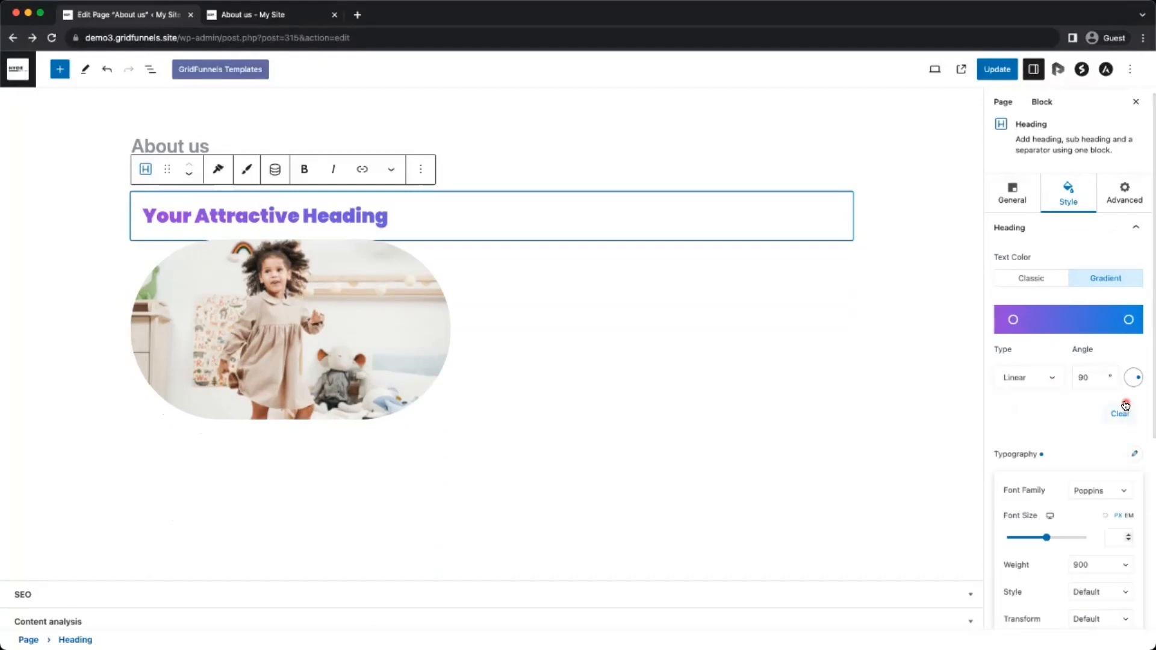
{"action": "scroll", "coordinate": [1063, 430], "scroll_direction": "down", "scroll_amount": 1}
{"action": "left_click_drag", "start_coordinate": [1046, 511], "coordinate": [1038, 512]}
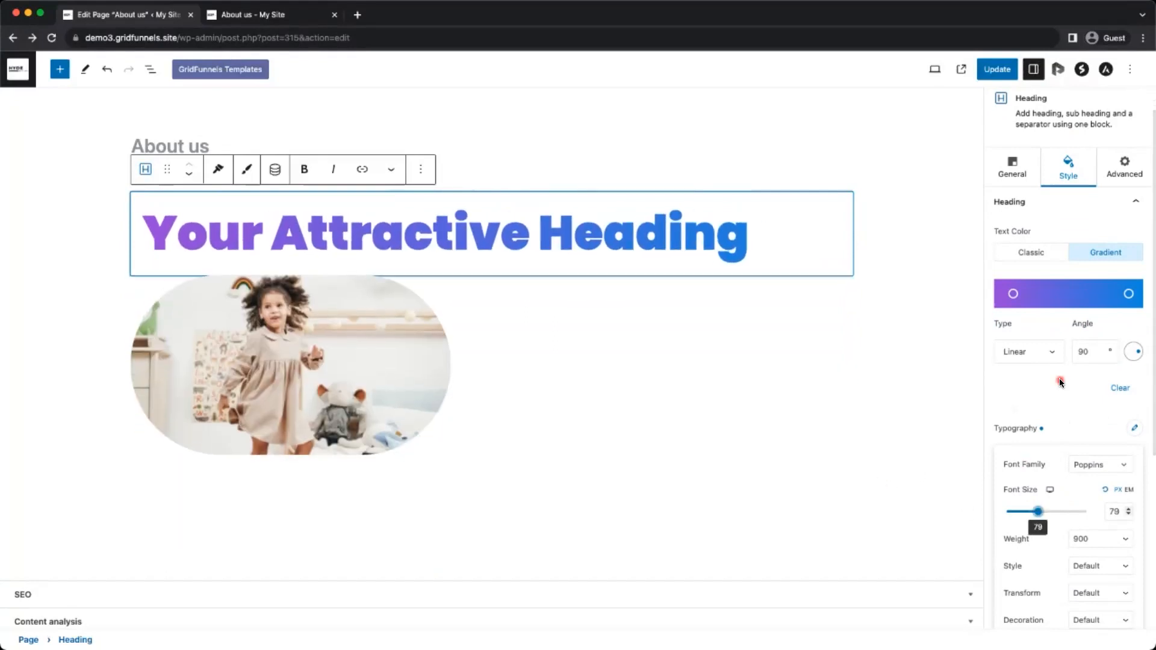
{"action": "left_click", "coordinate": [1041, 406]}
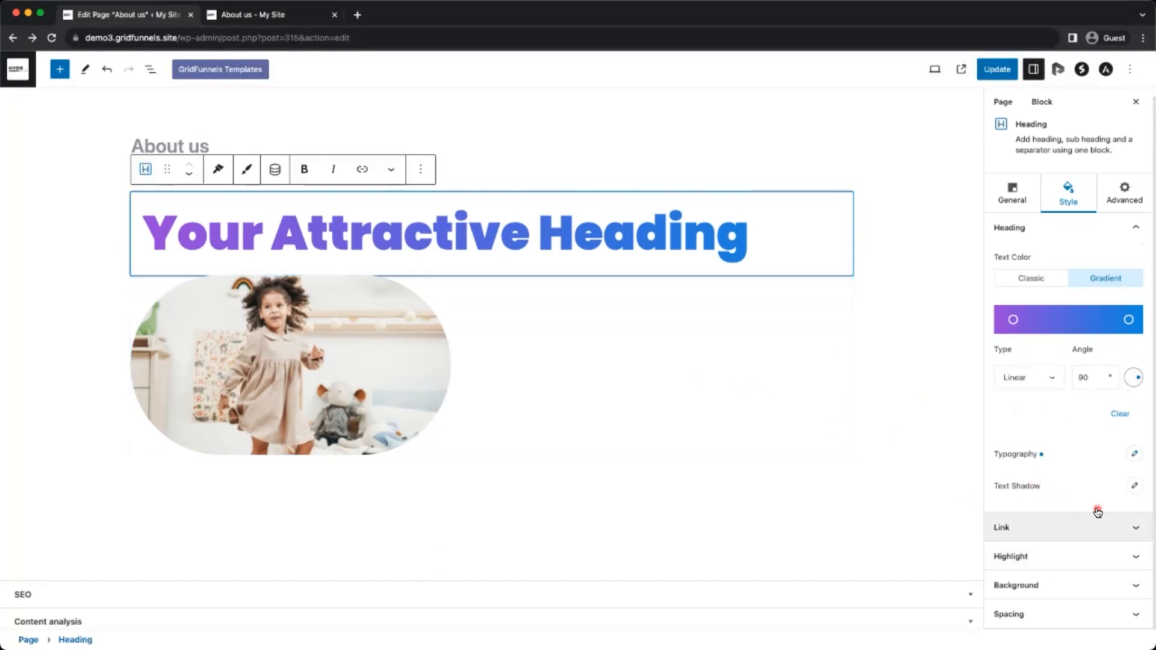
Give the heading a text shadow in a semi-transparent grey color
{"action": "left_click", "coordinate": [1140, 486]}
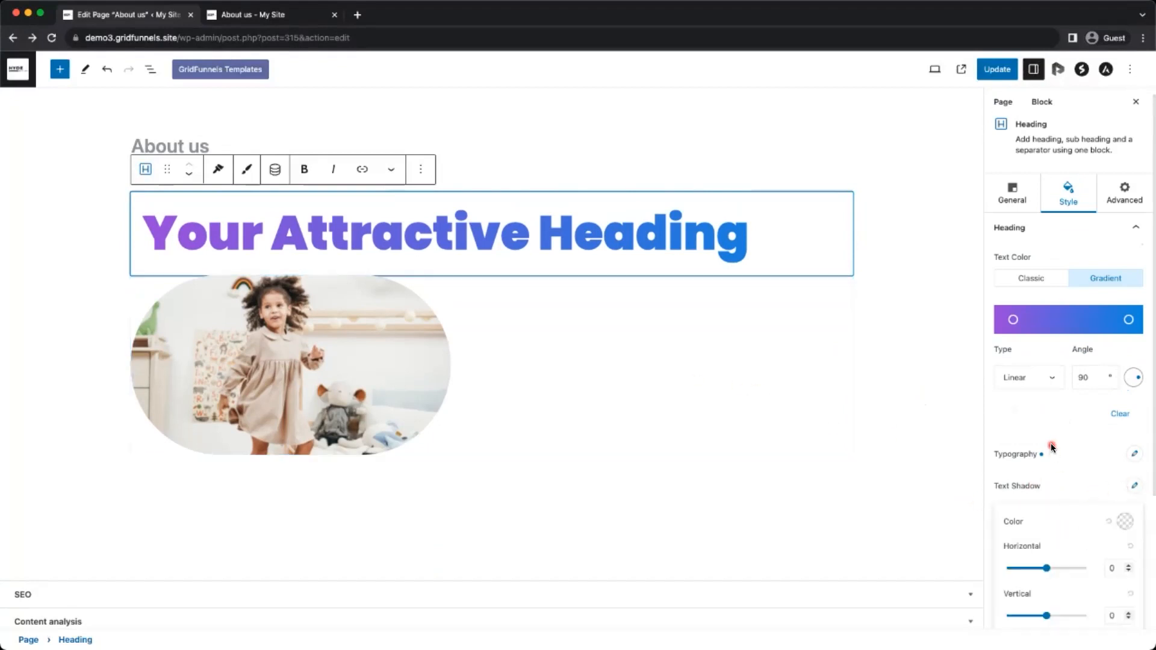
{"action": "scroll", "coordinate": [1047, 494], "scroll_direction": "down", "scroll_amount": 3}
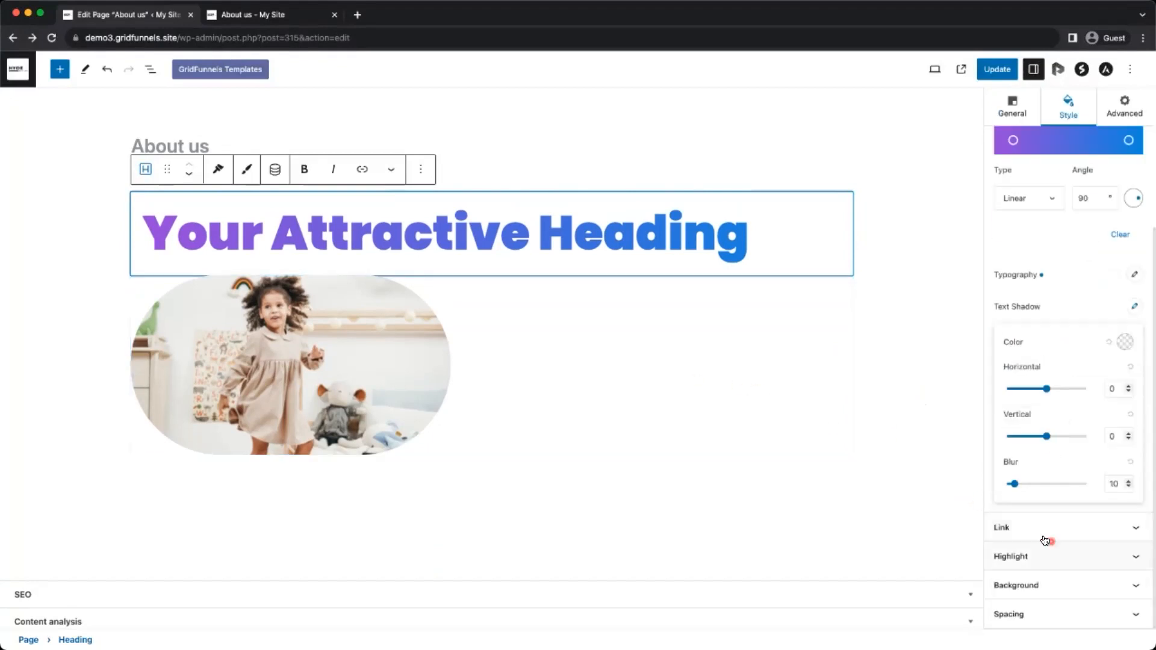
{"action": "left_click", "coordinate": [1123, 347]}
{"action": "left_click_drag", "start_coordinate": [1055, 381], "coordinate": [983, 378]}
{"action": "left_click", "coordinate": [985, 379]}
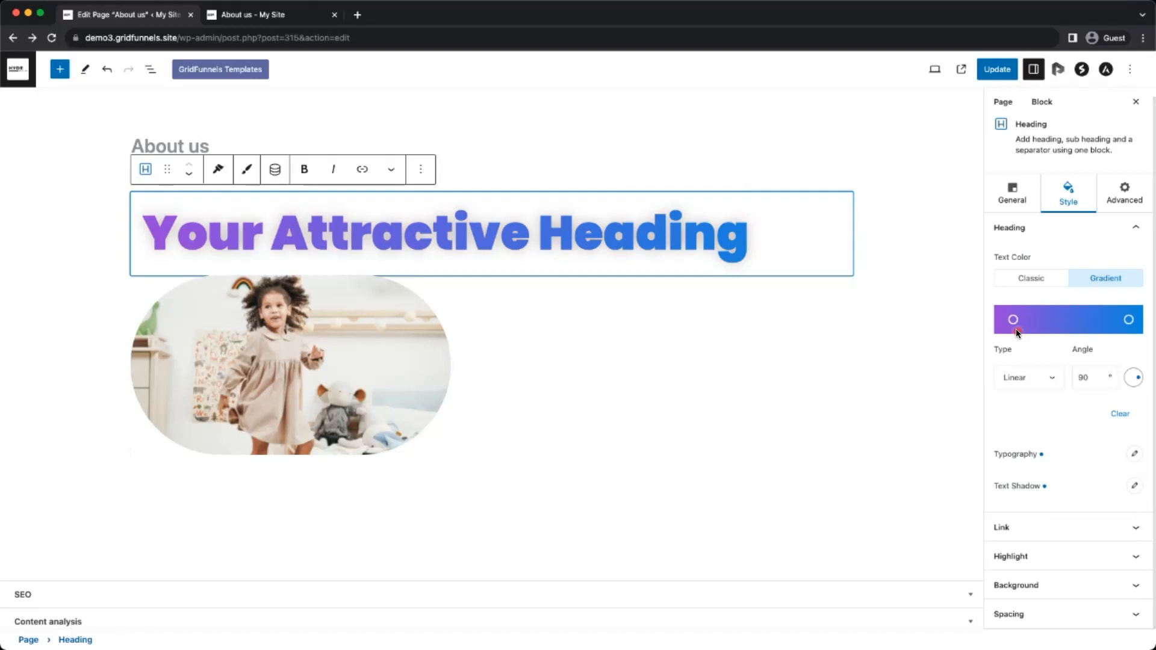
Set the heading's text shadow to a blur of 19, a vertical offset of -6 and a horizontal offset of 20
{"action": "left_click", "coordinate": [1136, 487]}
{"action": "scroll", "coordinate": [1063, 480], "scroll_direction": "down", "scroll_amount": 3}
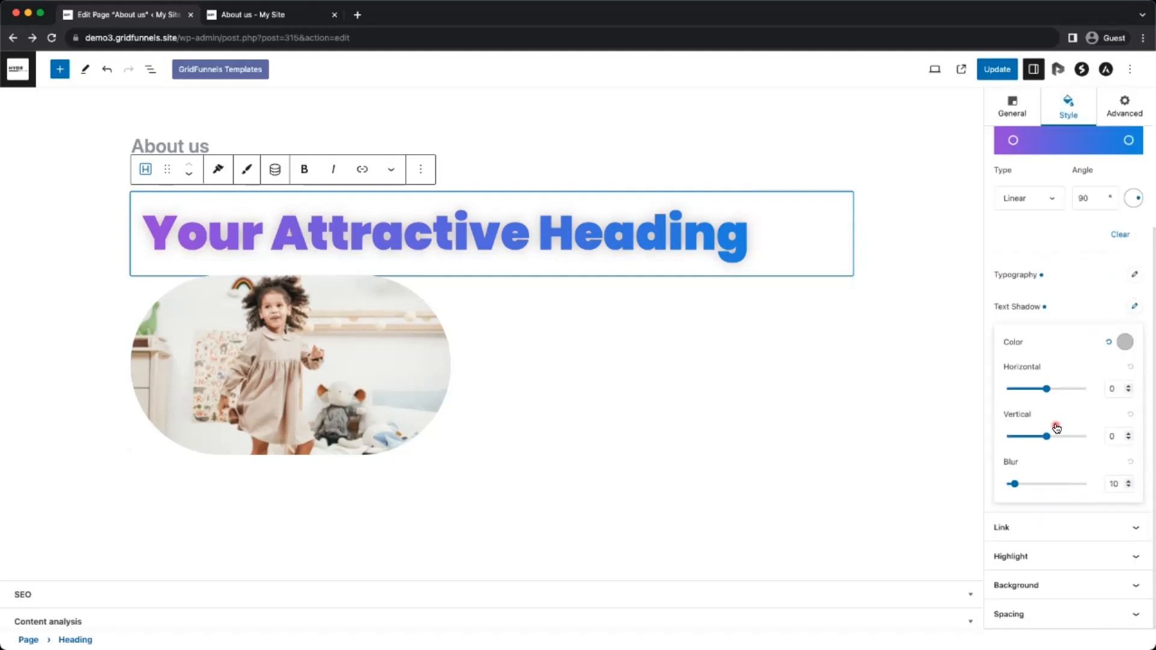
{"action": "left_click_drag", "start_coordinate": [1014, 484], "coordinate": [1022, 484]}
{"action": "left_click_drag", "start_coordinate": [1048, 436], "coordinate": [1044, 436]}
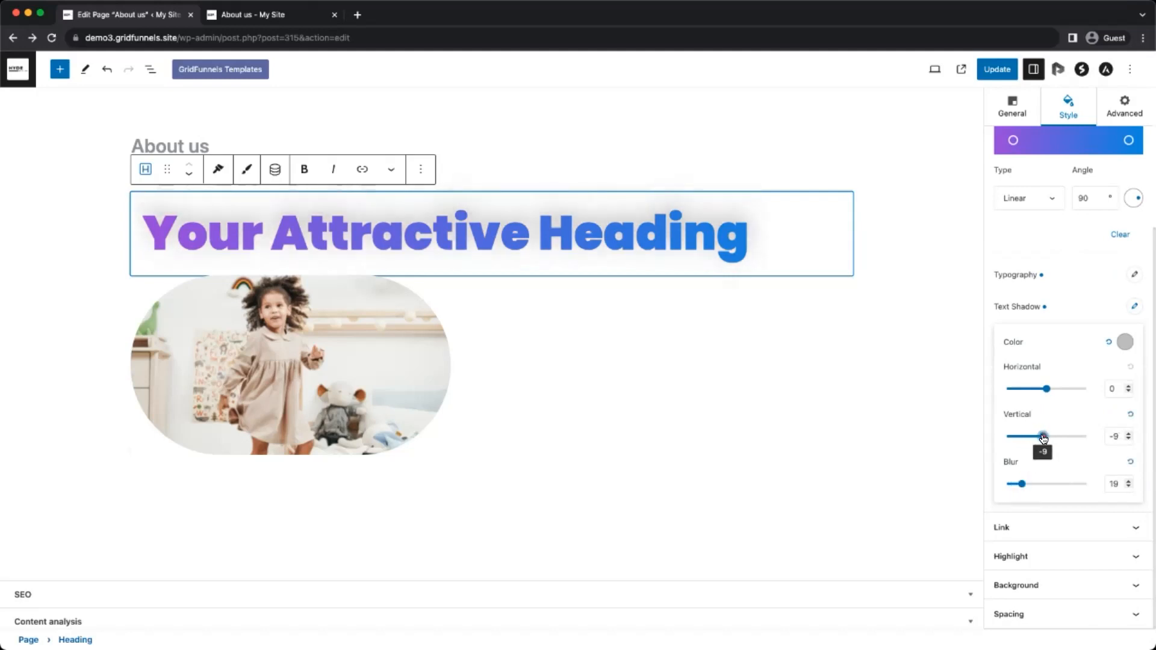
{"action": "left_click_drag", "start_coordinate": [1047, 389], "coordinate": [1052, 392]}
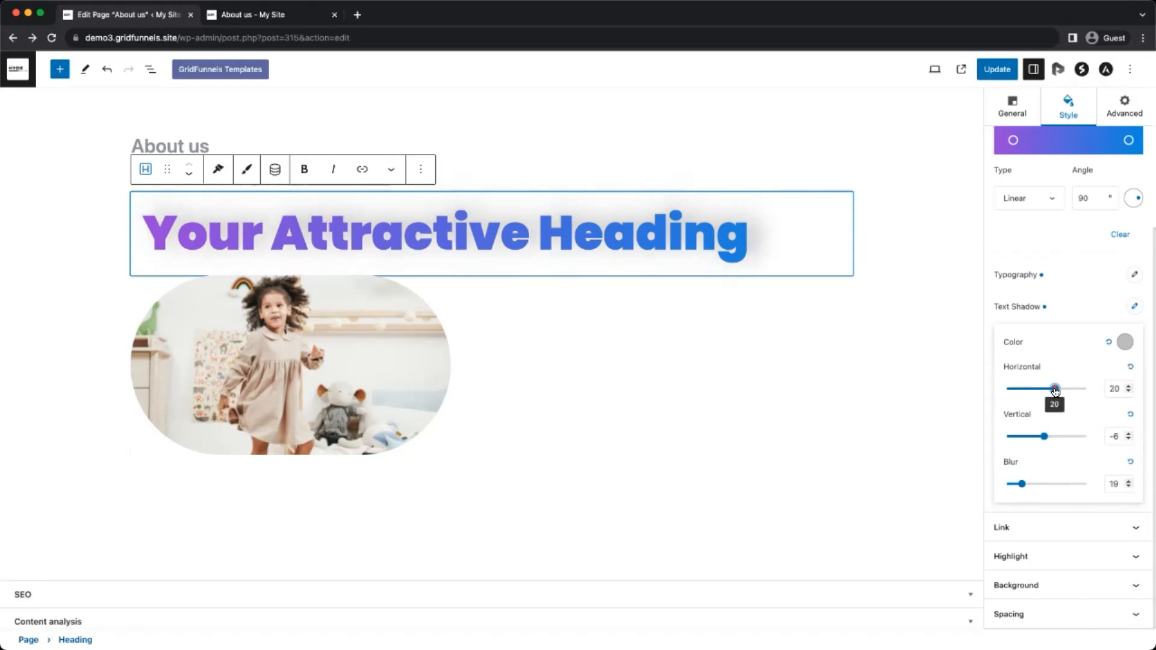
Delete the image block below the heading and update the page
{"action": "left_click", "coordinate": [690, 398]}
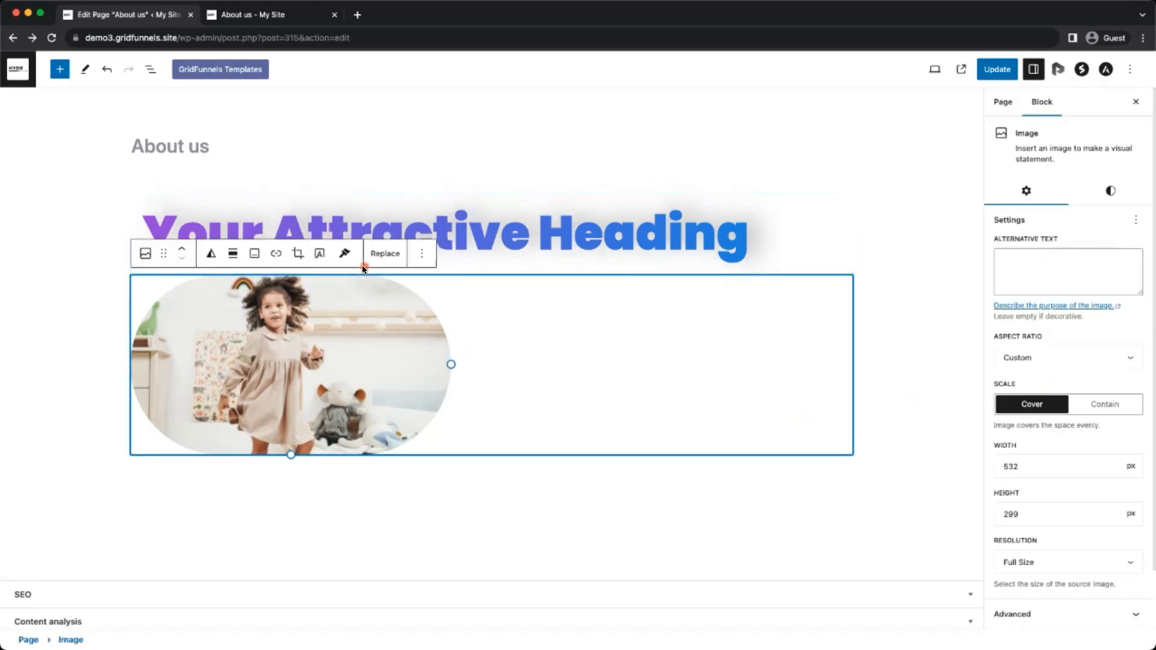
{"action": "left_click", "coordinate": [422, 254]}
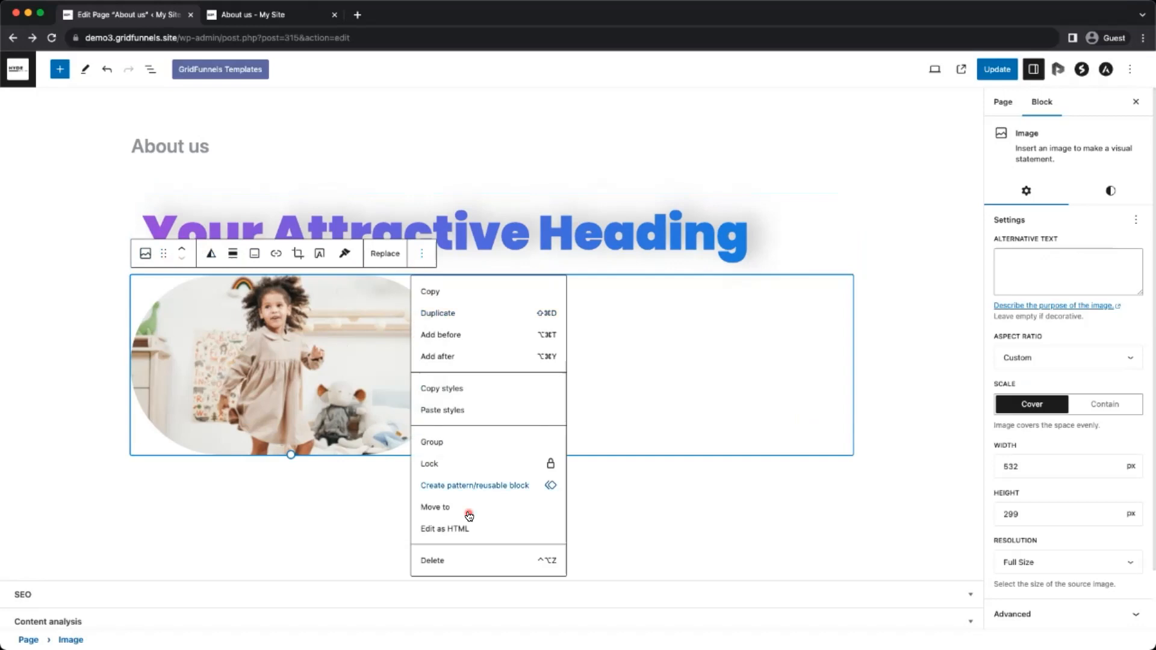
{"action": "left_click", "coordinate": [477, 566]}
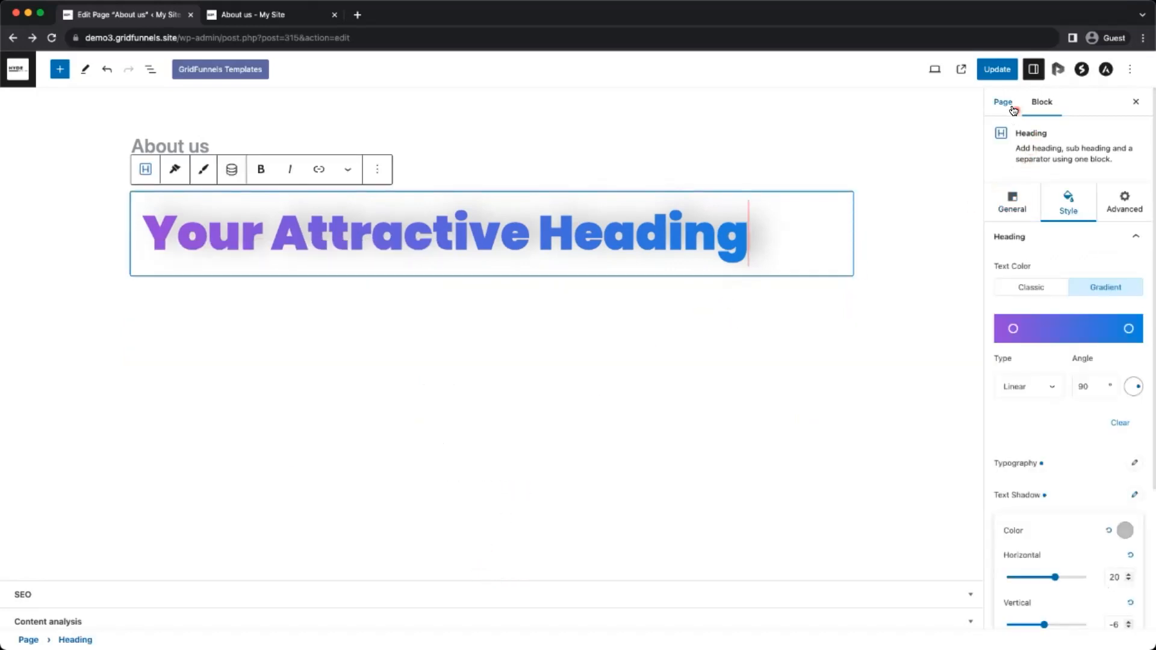
{"action": "left_click", "coordinate": [1004, 73]}
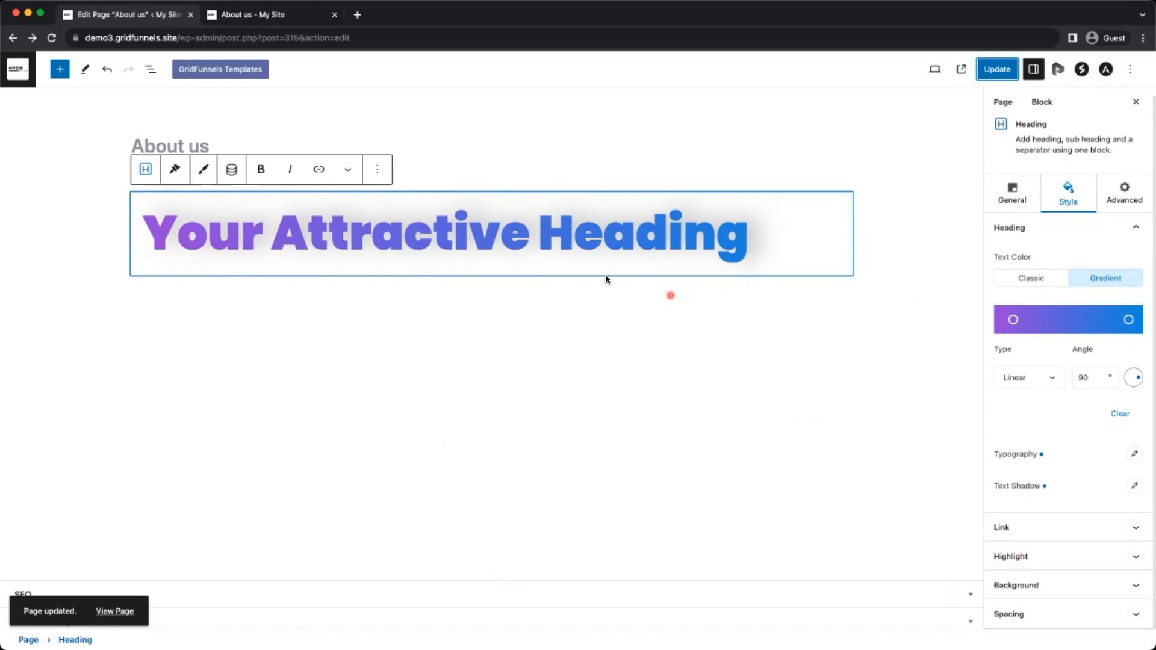
Insert a Container block below the heading with the layout of two equal columns
{"action": "left_click", "coordinate": [151, 69]}
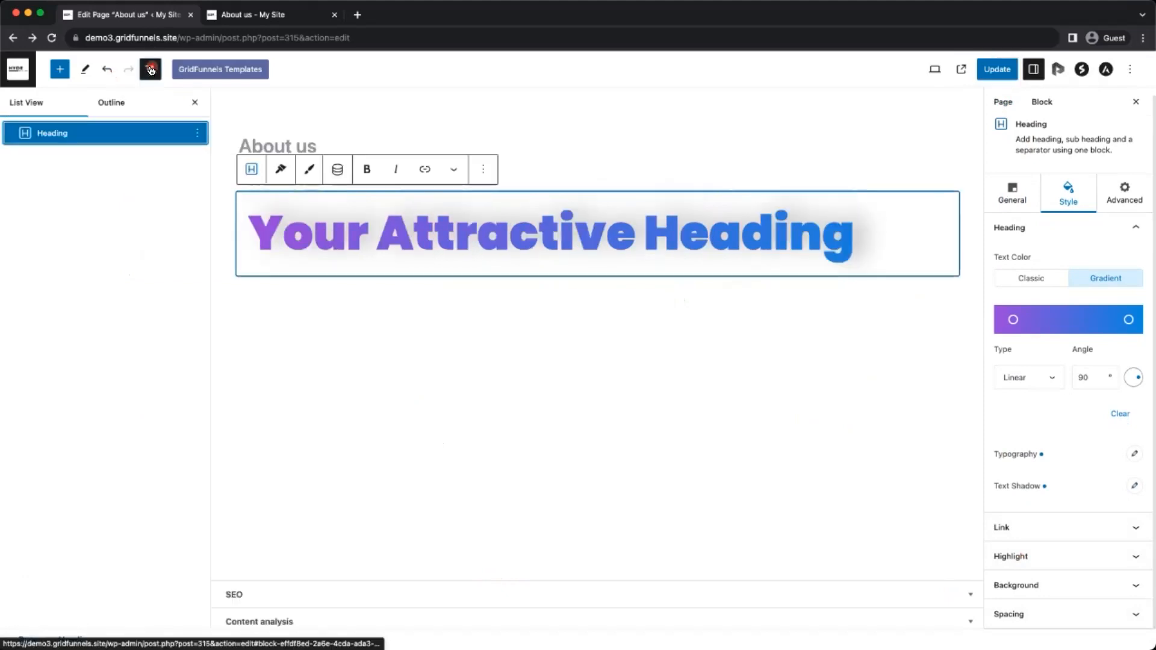
{"action": "left_click", "coordinate": [60, 69]}
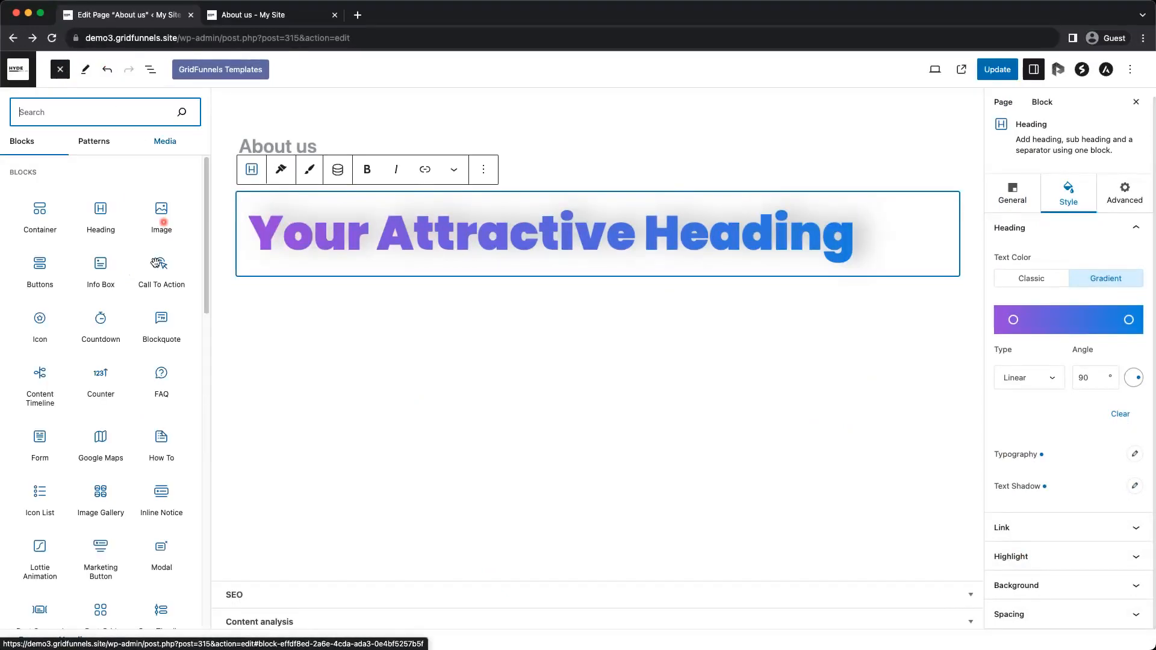
{"action": "left_click", "coordinate": [38, 215]}
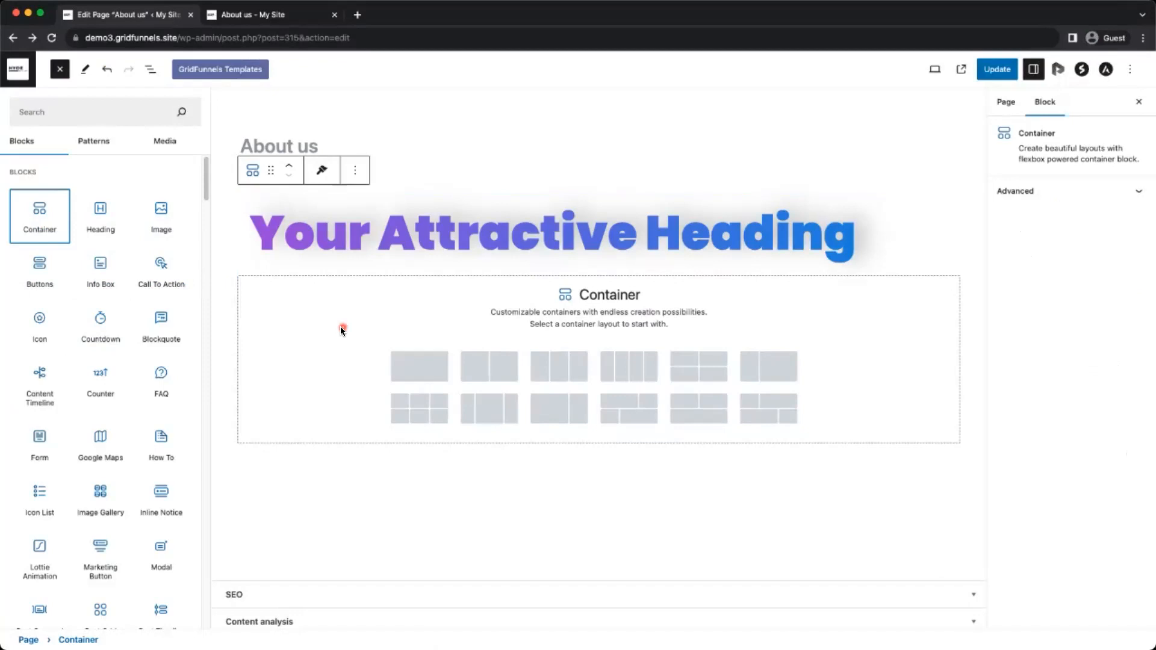
{"action": "left_click", "coordinate": [508, 373]}
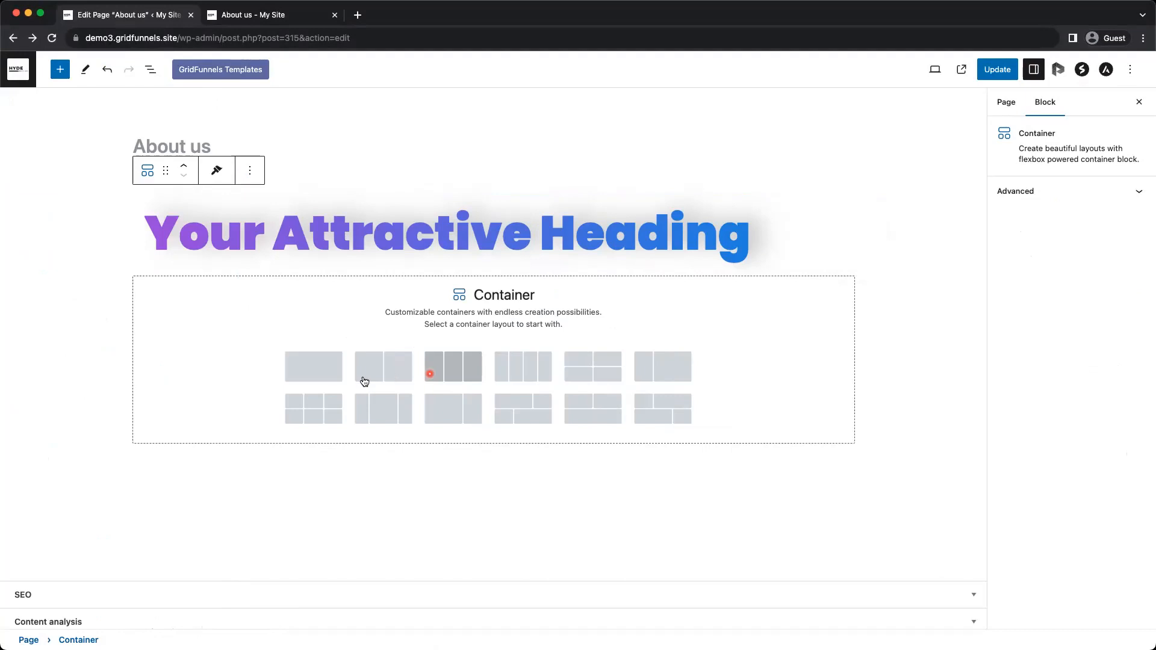
{"action": "left_click", "coordinate": [391, 372]}
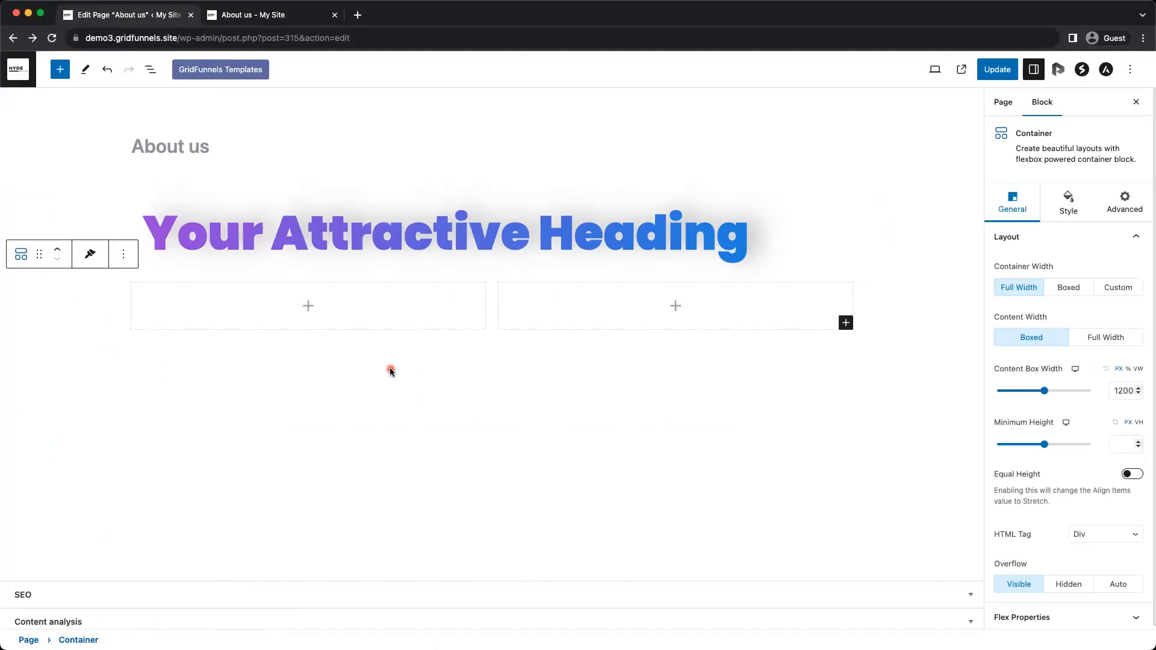
Move the heading block into the first inner container using the page's block list view
{"action": "left_click", "coordinate": [149, 72]}
{"action": "mouse_move", "coordinate": [45, 133]}
{"action": "left_mouse_down"}
{"action": "mouse_move", "coordinate": [66, 153]}
{"action": "mouse_move", "coordinate": [65, 134]}
{"action": "left_mouse_up"}
{"action": "left_click", "coordinate": [11, 155]}
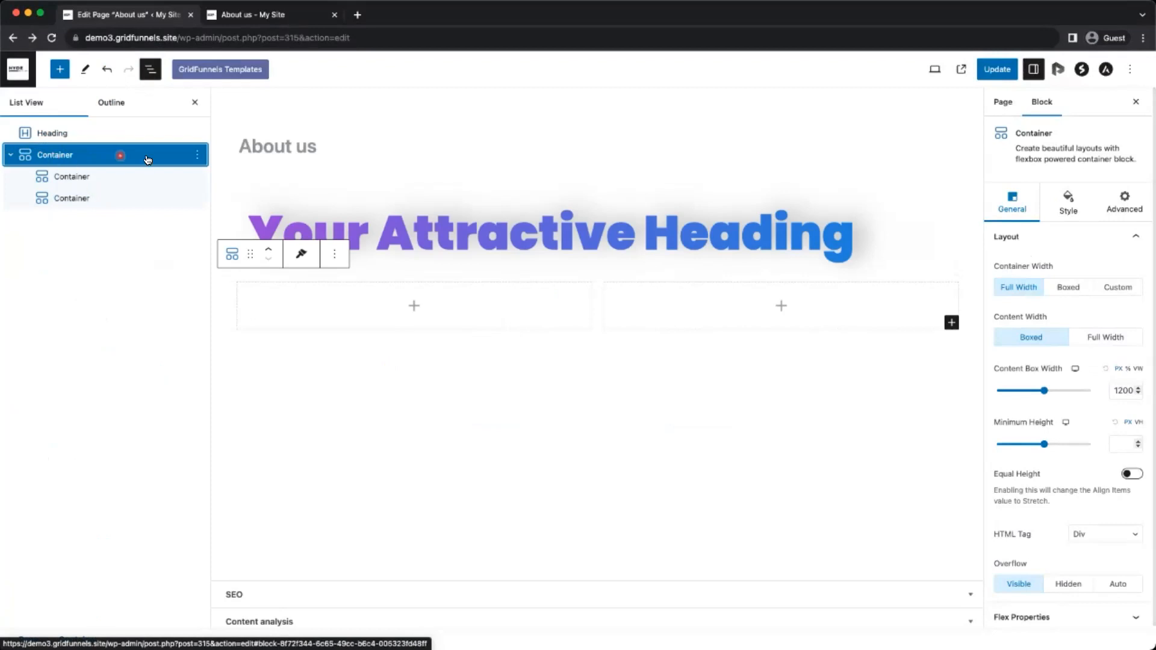
{"action": "left_click_drag", "start_coordinate": [41, 134], "coordinate": [100, 183]}
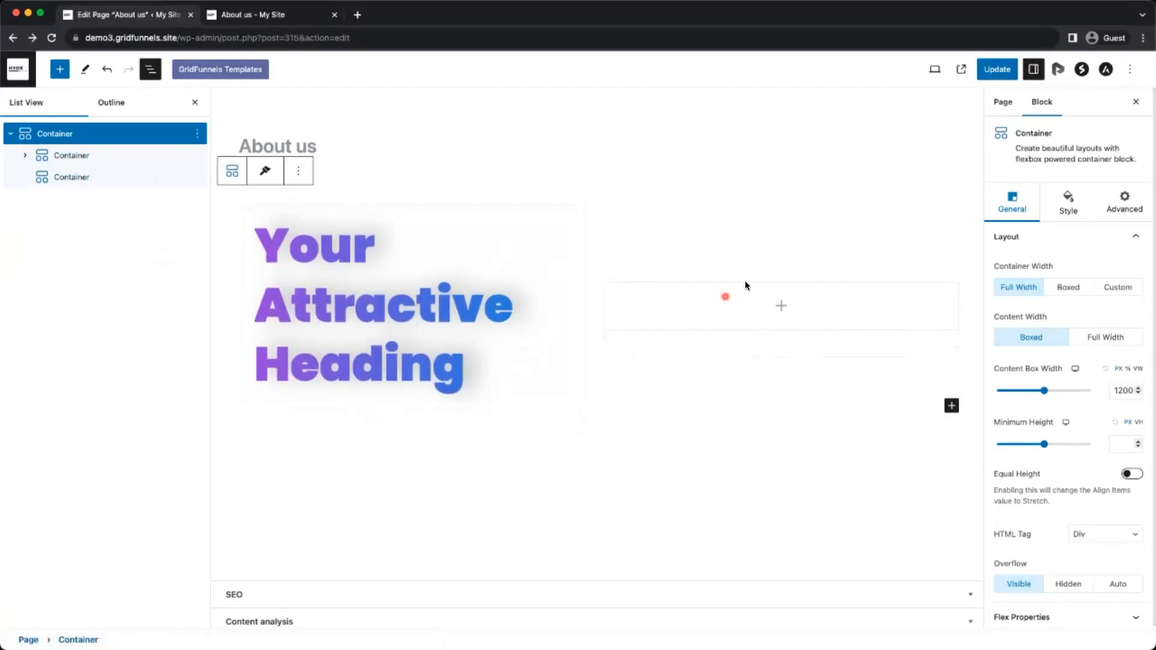
Add an Image block to the empty inner container beside the heading, picking it from the full block list
{"action": "left_click", "coordinate": [778, 306]}
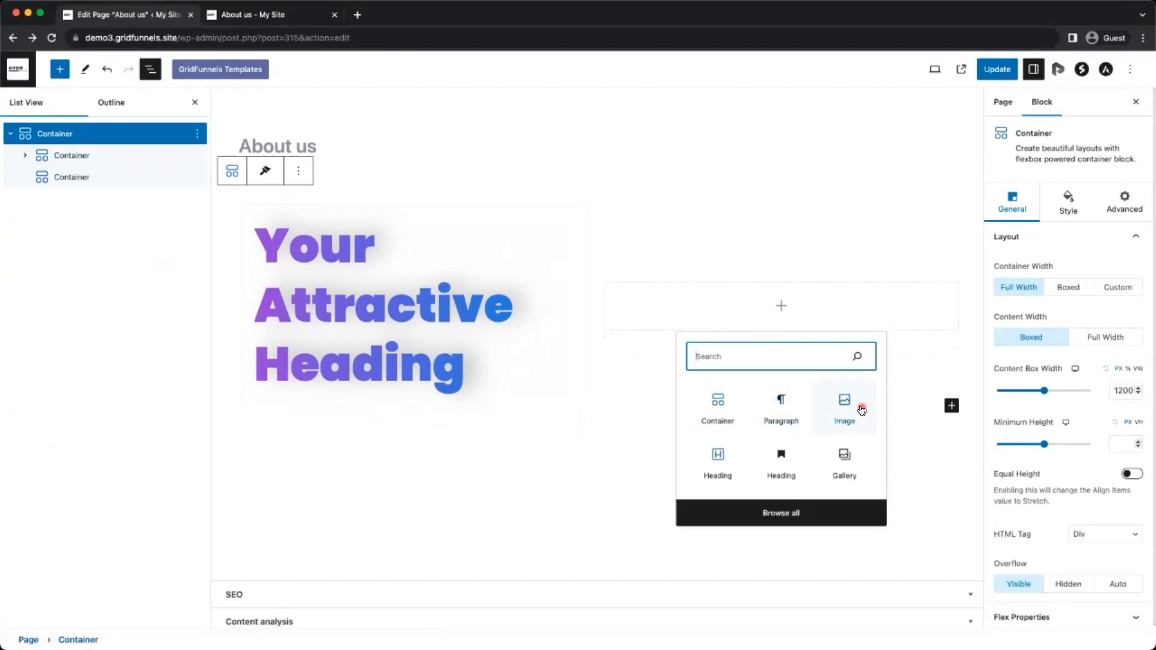
{"action": "left_click", "coordinate": [772, 513]}
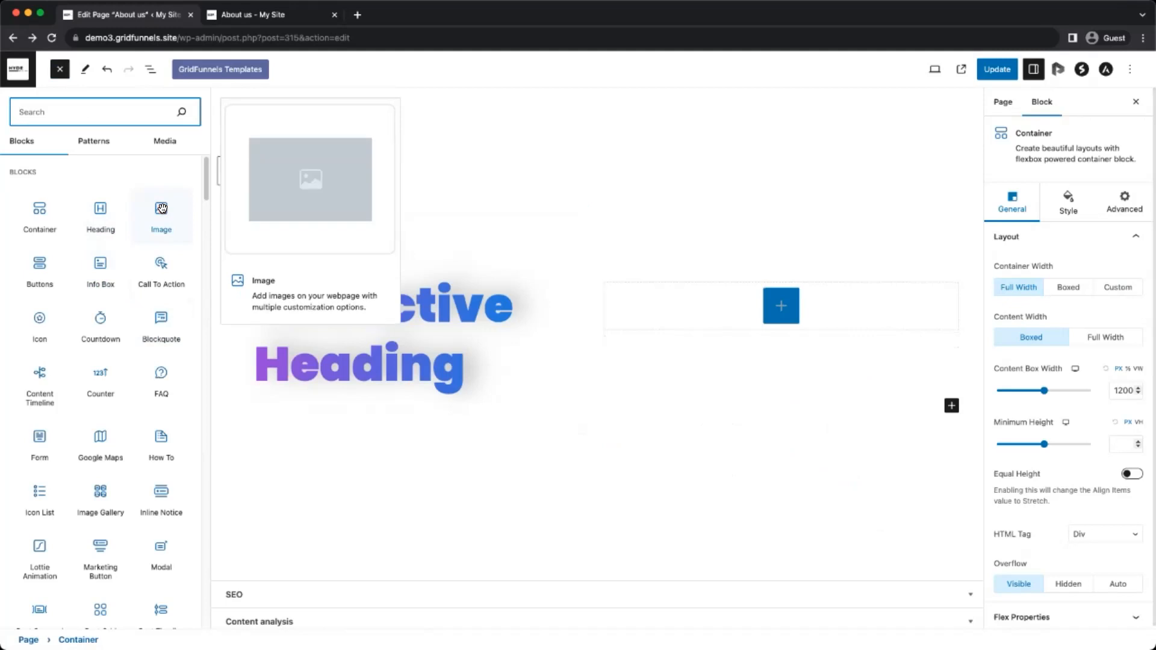
{"action": "left_click_drag", "start_coordinate": [161, 208], "coordinate": [780, 309]}
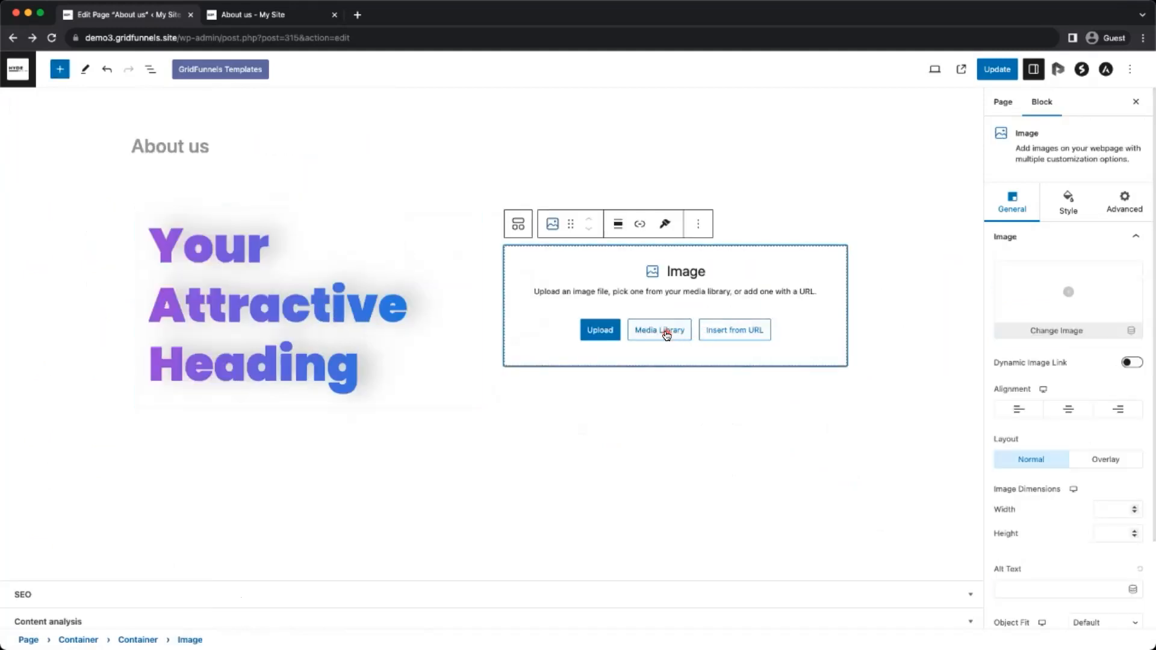
Fill the image block with child-care-template-hero-img-bg.png from the media library and update the page
{"action": "left_click", "coordinate": [666, 330]}
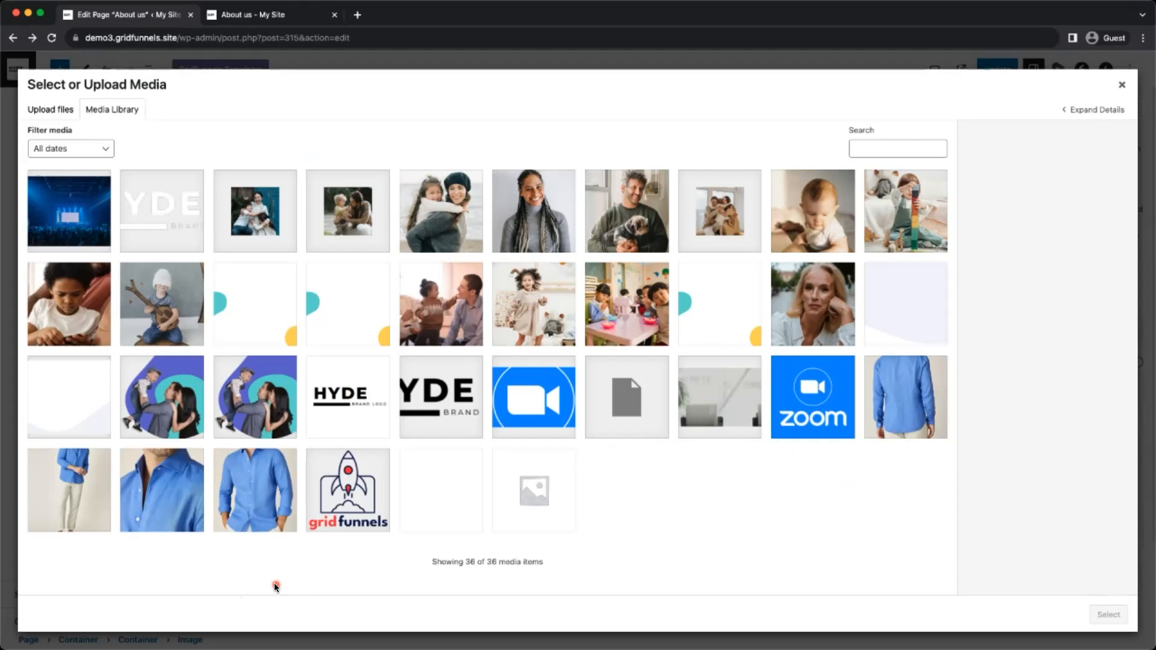
{"action": "left_click", "coordinate": [263, 395]}
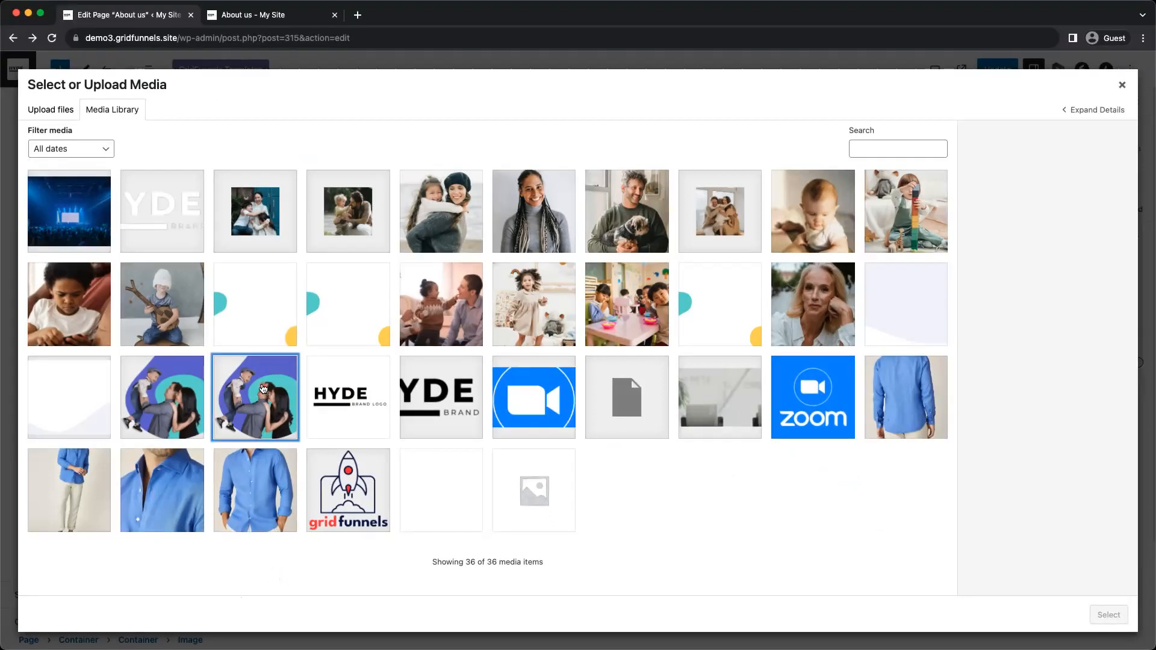
{"action": "left_click", "coordinate": [1109, 615]}
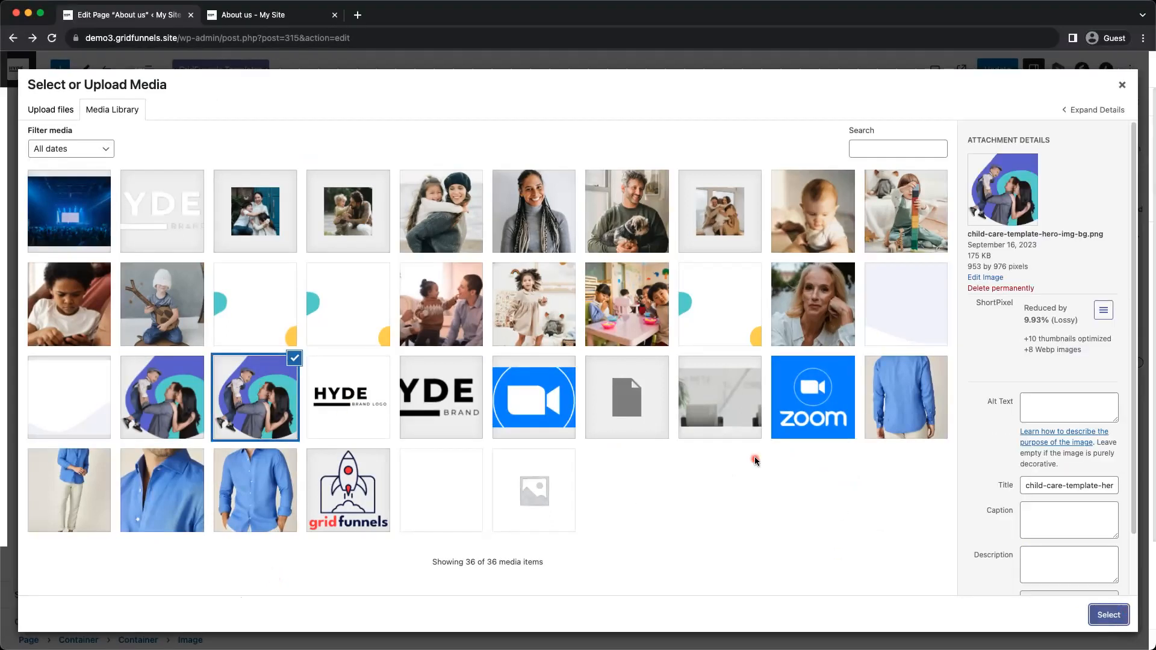
{"action": "key", "text": "super+s"}
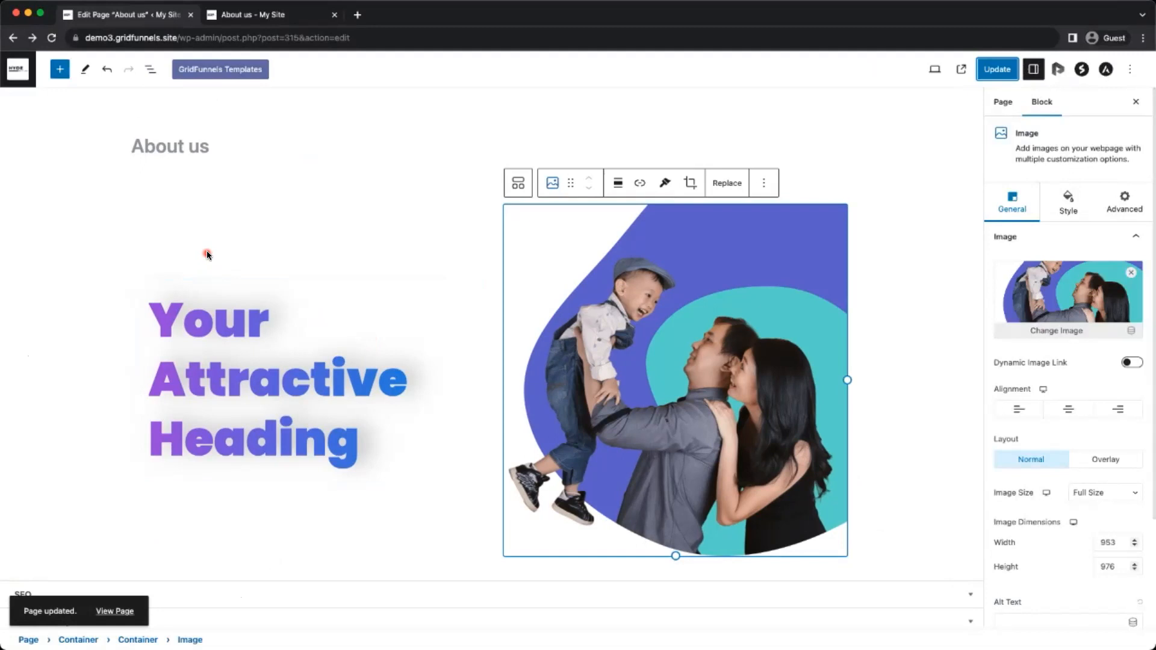
Give the outer container holding the heading and image a gradient background
{"action": "left_click", "coordinate": [154, 70]}
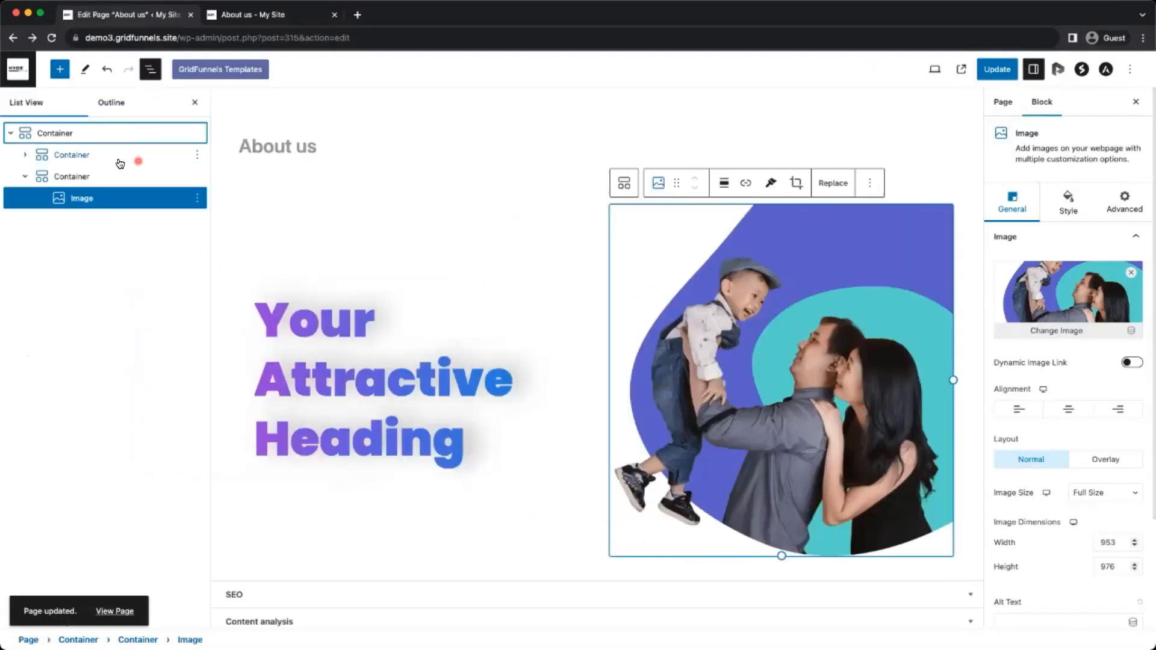
{"action": "left_click", "coordinate": [64, 134]}
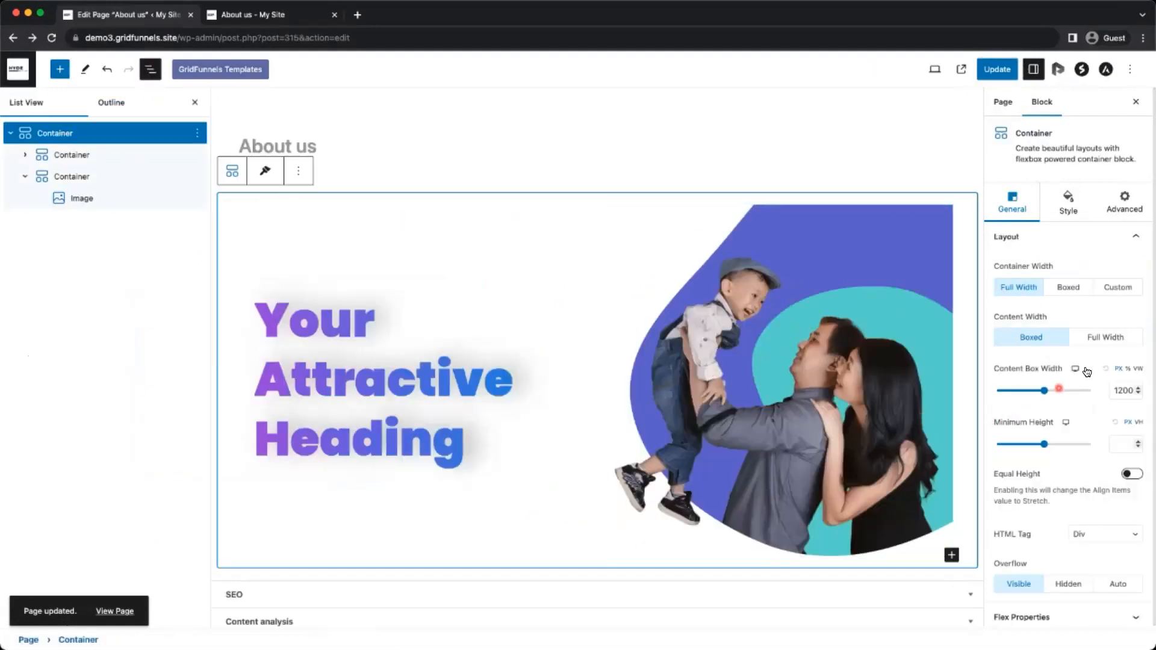
{"action": "left_click", "coordinate": [1070, 203]}
{"action": "left_click", "coordinate": [1101, 269]}
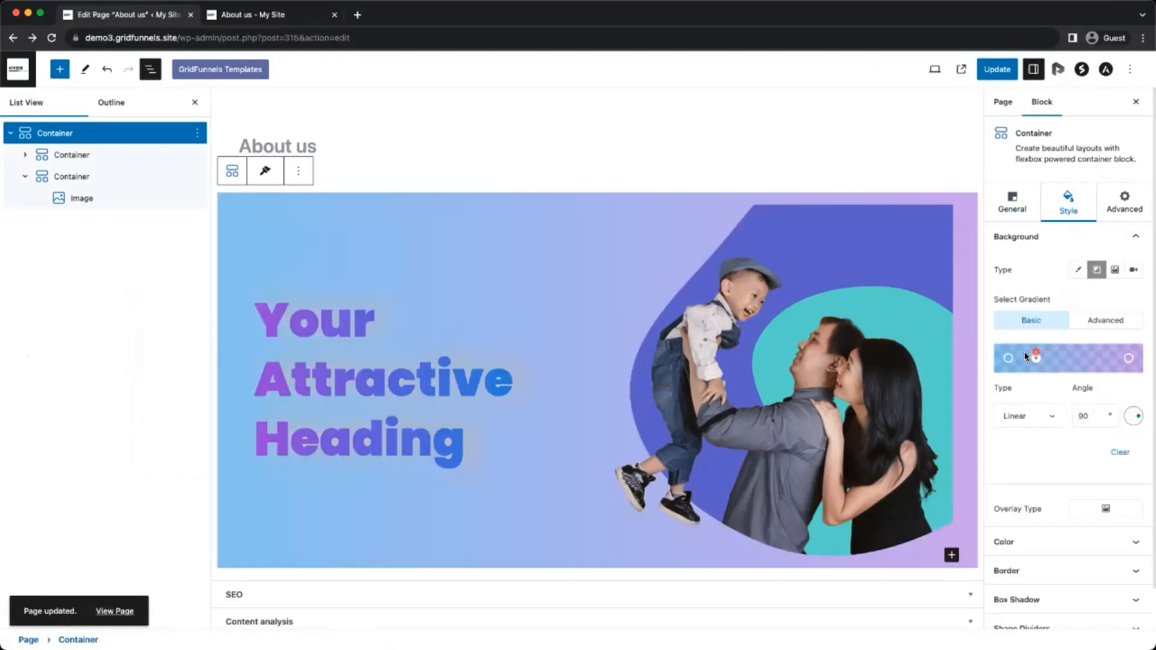
Set the container gradient's start colour to light blue 9AD2F280 and end colour to light purple BB91E380, and update the page
{"action": "left_click", "coordinate": [1007, 360]}
{"action": "mouse_move", "coordinate": [999, 395]}
{"action": "left_mouse_down"}
{"action": "mouse_move", "coordinate": [1021, 383]}
{"action": "mouse_move", "coordinate": [987, 378]}
{"action": "left_mouse_up"}
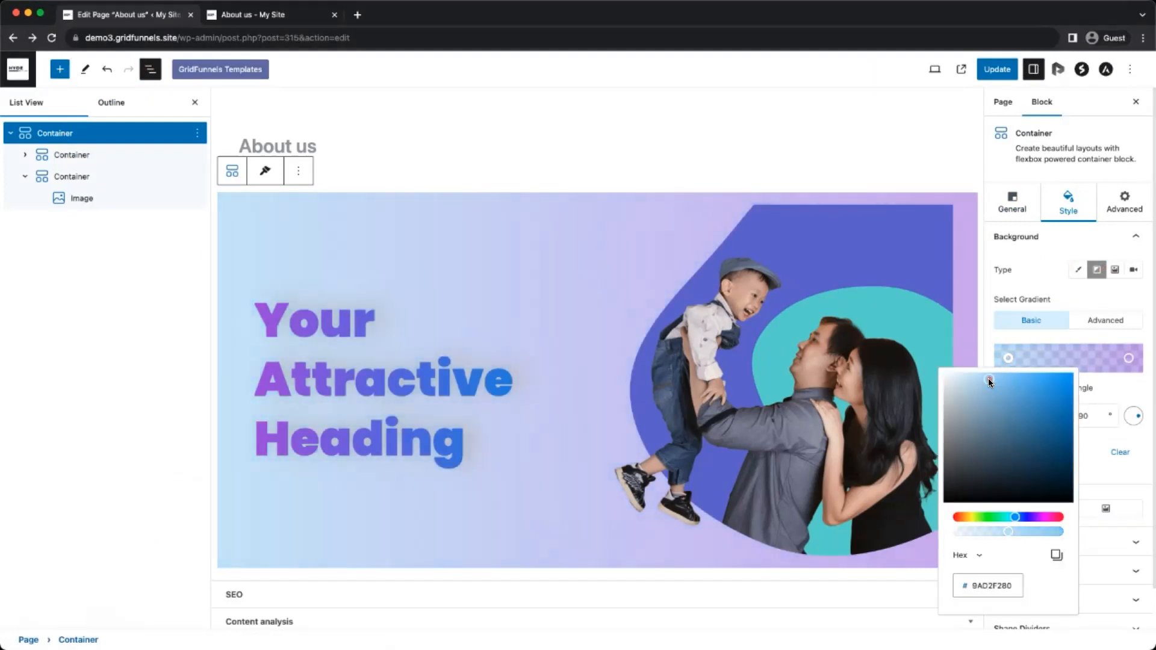
{"action": "left_click", "coordinate": [1129, 362]}
{"action": "left_click_drag", "start_coordinate": [1087, 407], "coordinate": [1061, 385]}
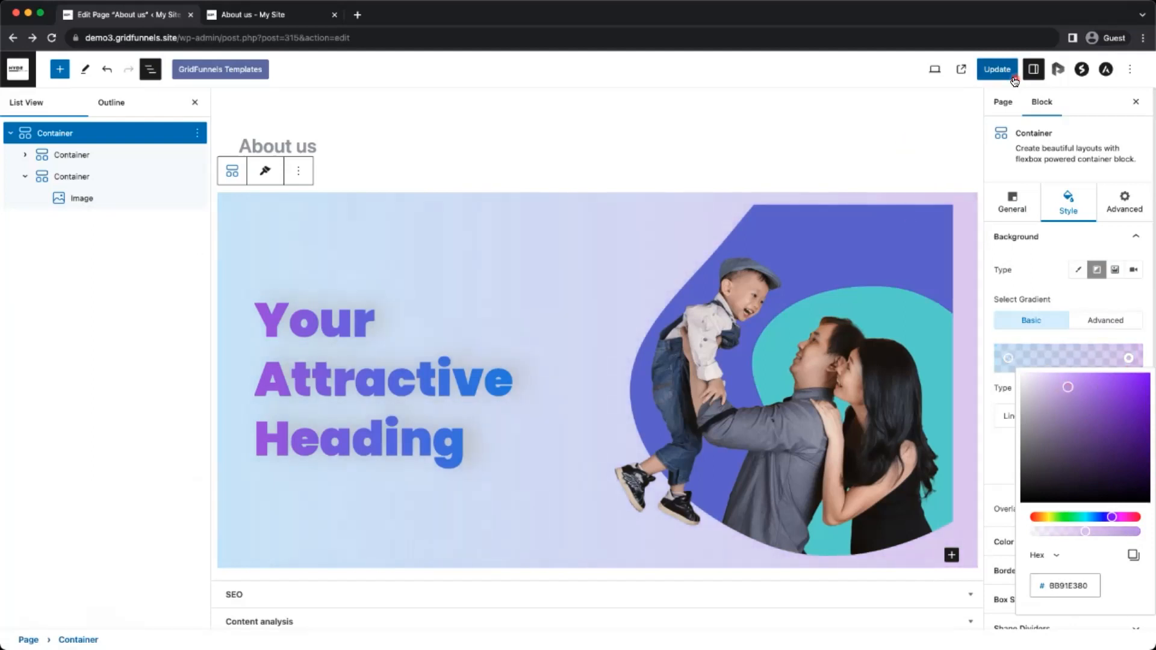
{"action": "left_click", "coordinate": [997, 69]}
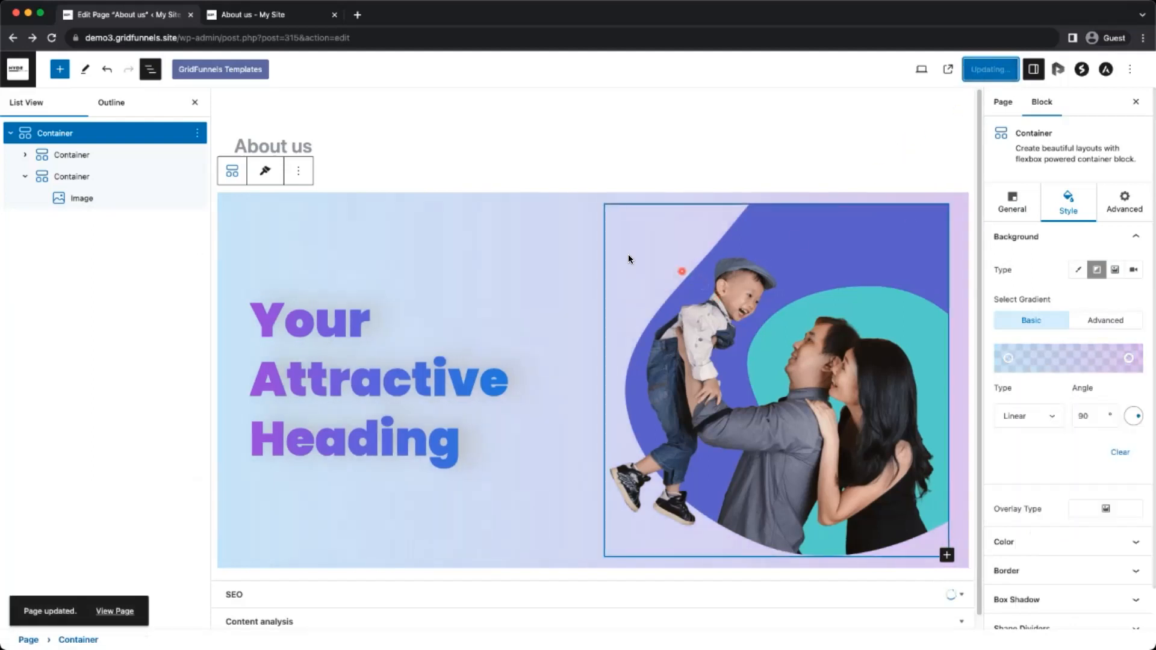
Reload the published About us page to check the new container design, and return to the page editor
{"action": "left_click", "coordinate": [265, 15]}
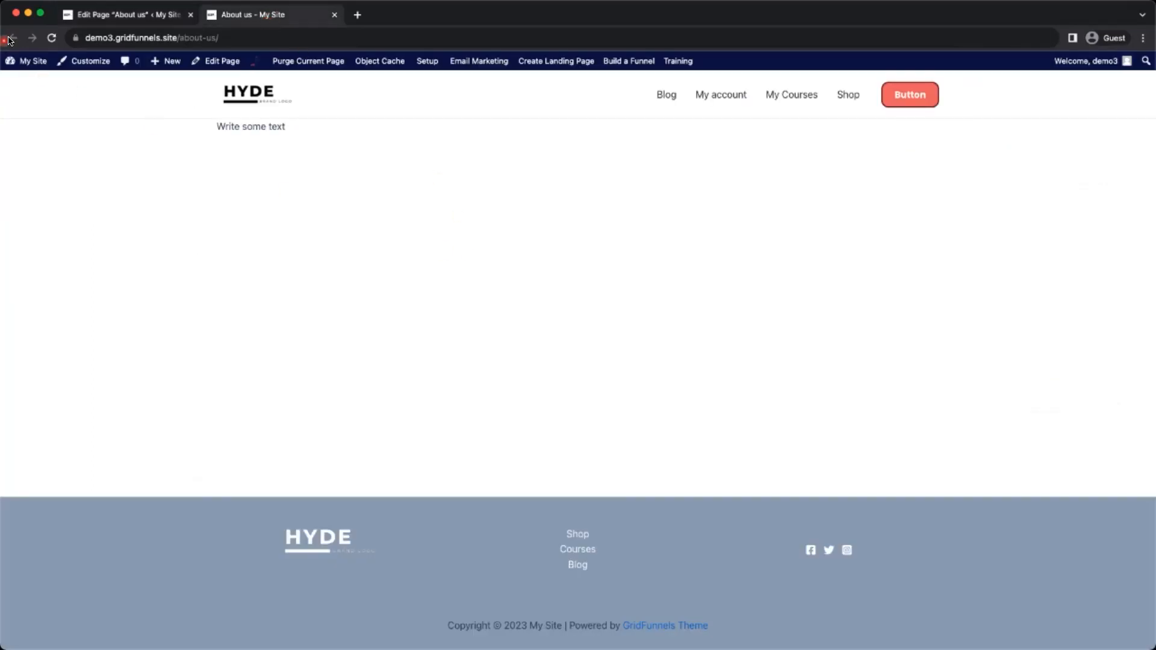
{"action": "left_click", "coordinate": [51, 38]}
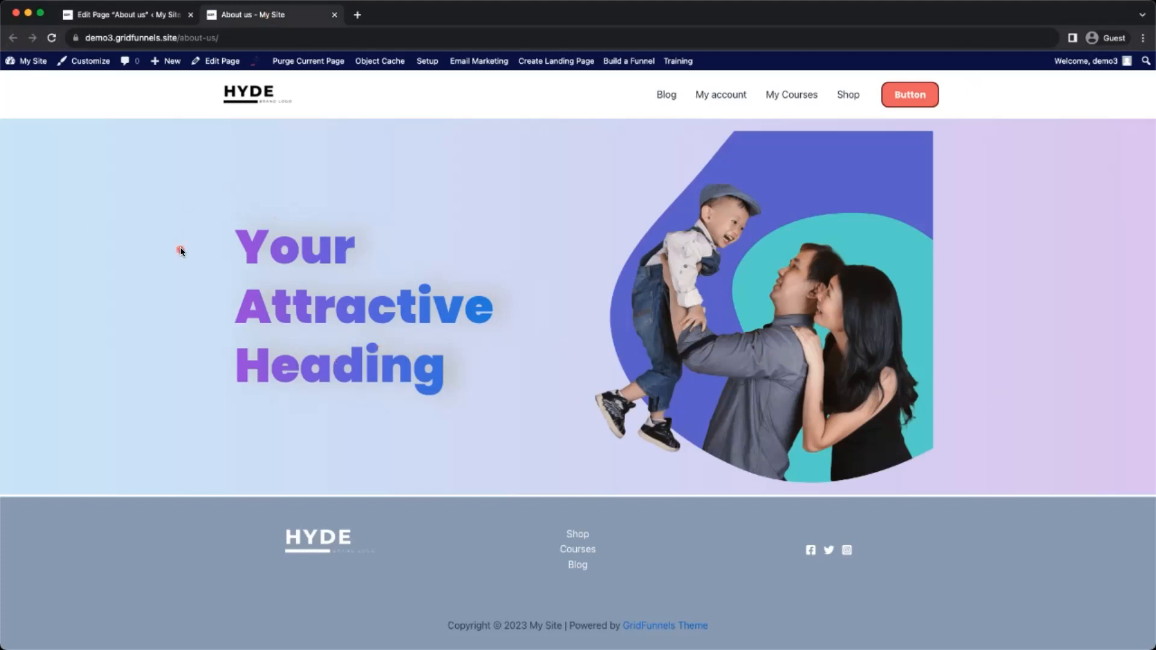
{"action": "left_click", "coordinate": [137, 15]}
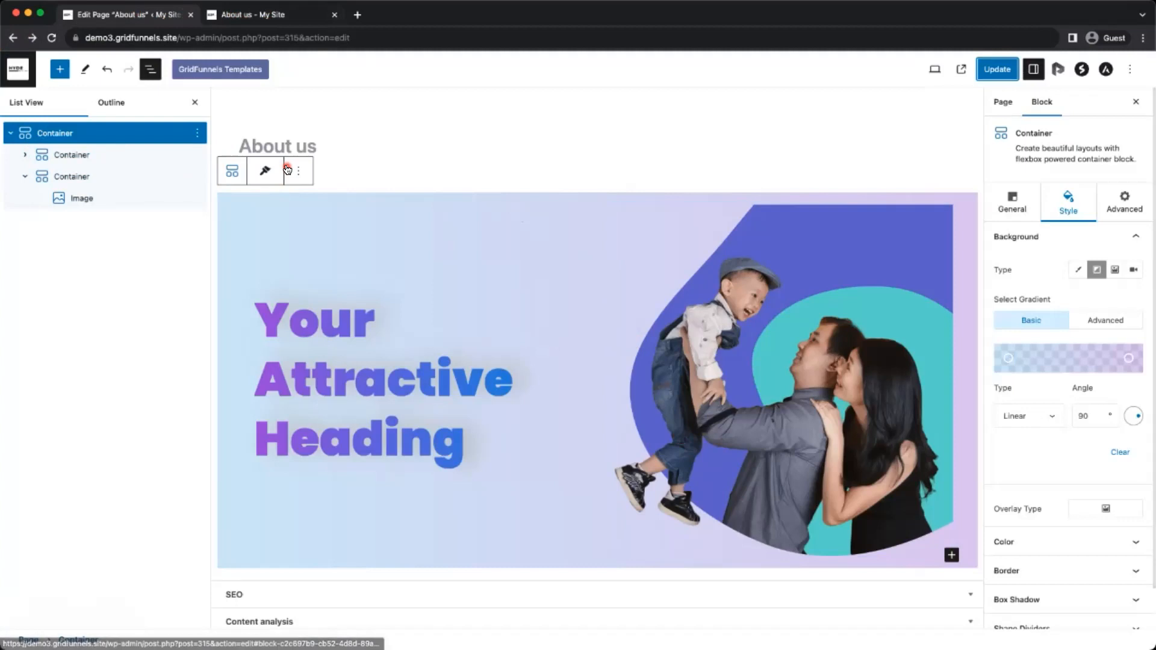
Delete the outer container together with its heading and image
{"action": "left_click", "coordinate": [198, 133]}
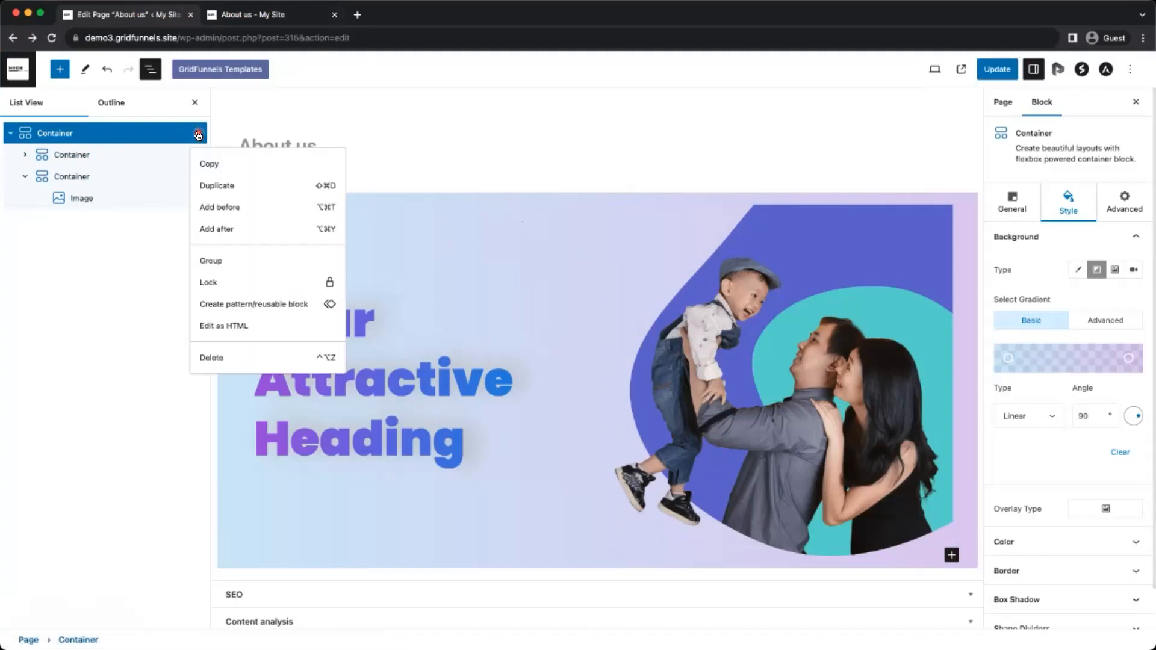
{"action": "left_click", "coordinate": [218, 359]}
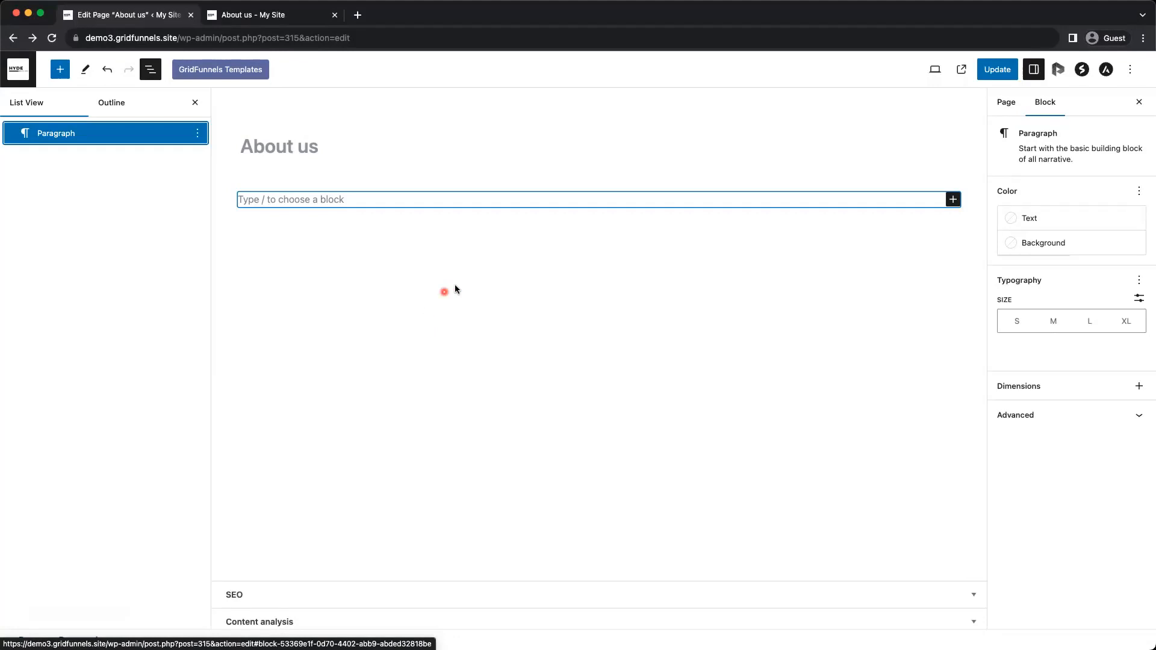
Browse the page templates in the GridFunnels template library and open the Homestay template
{"action": "left_click", "coordinate": [220, 69]}
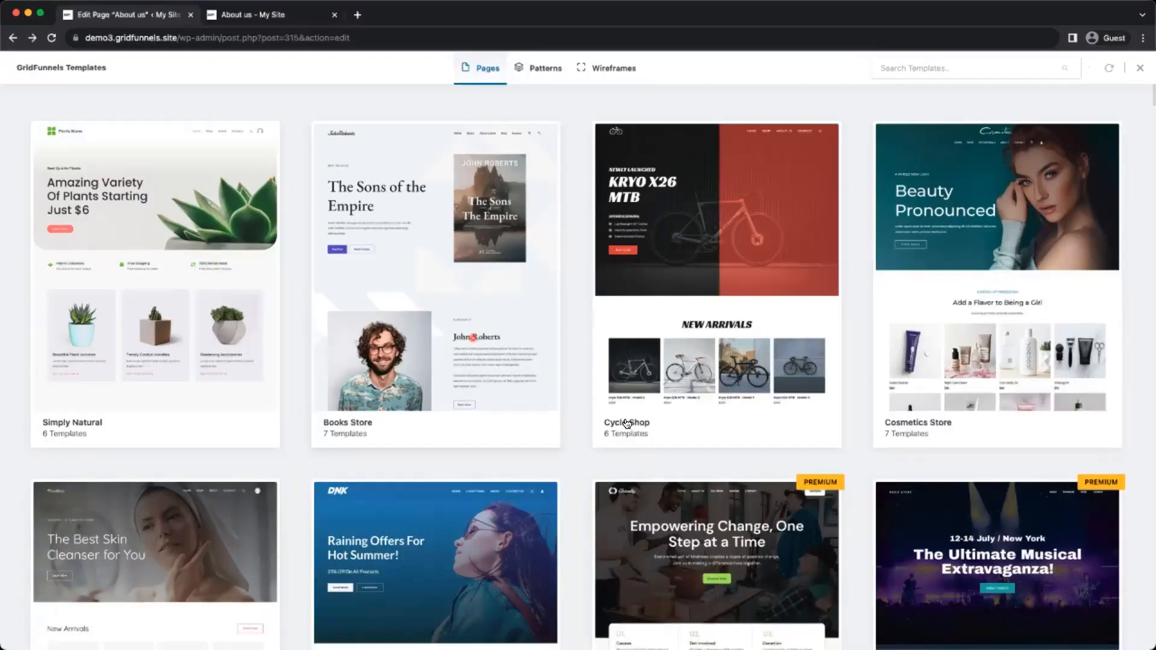
{"action": "scroll", "coordinate": [626, 415], "scroll_direction": "down", "scroll_amount": 7}
{"action": "scroll", "coordinate": [626, 420], "scroll_direction": "down", "scroll_amount": 9}
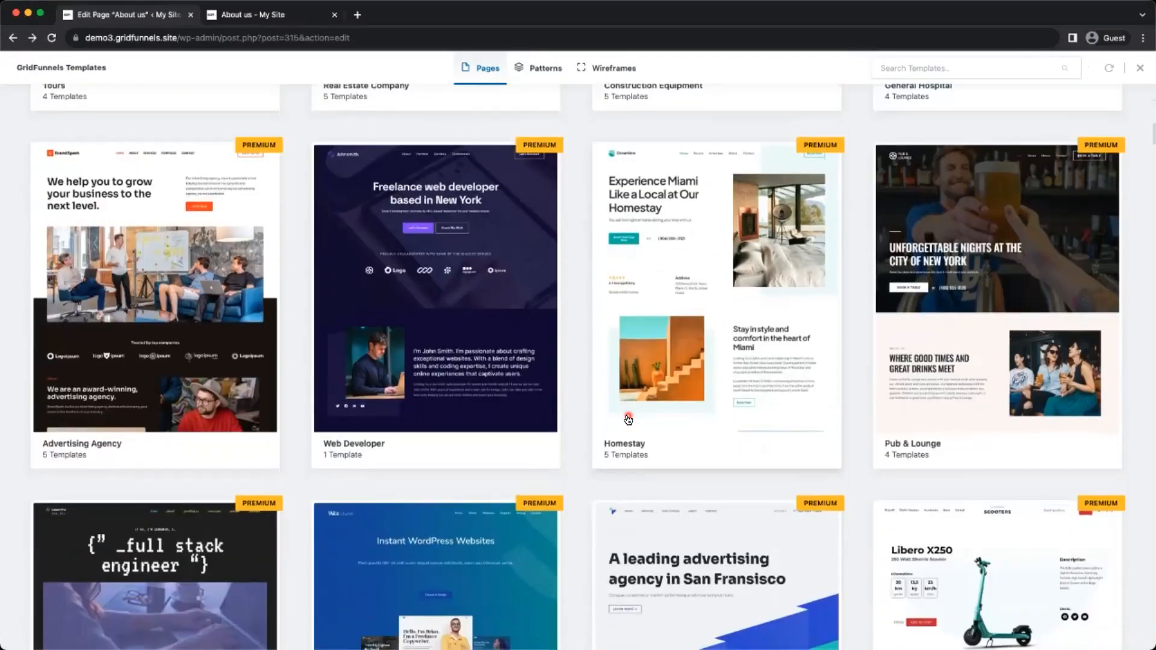
{"action": "scroll", "coordinate": [630, 416], "scroll_direction": "down", "scroll_amount": 3}
{"action": "scroll", "coordinate": [632, 413], "scroll_direction": "up", "scroll_amount": 2}
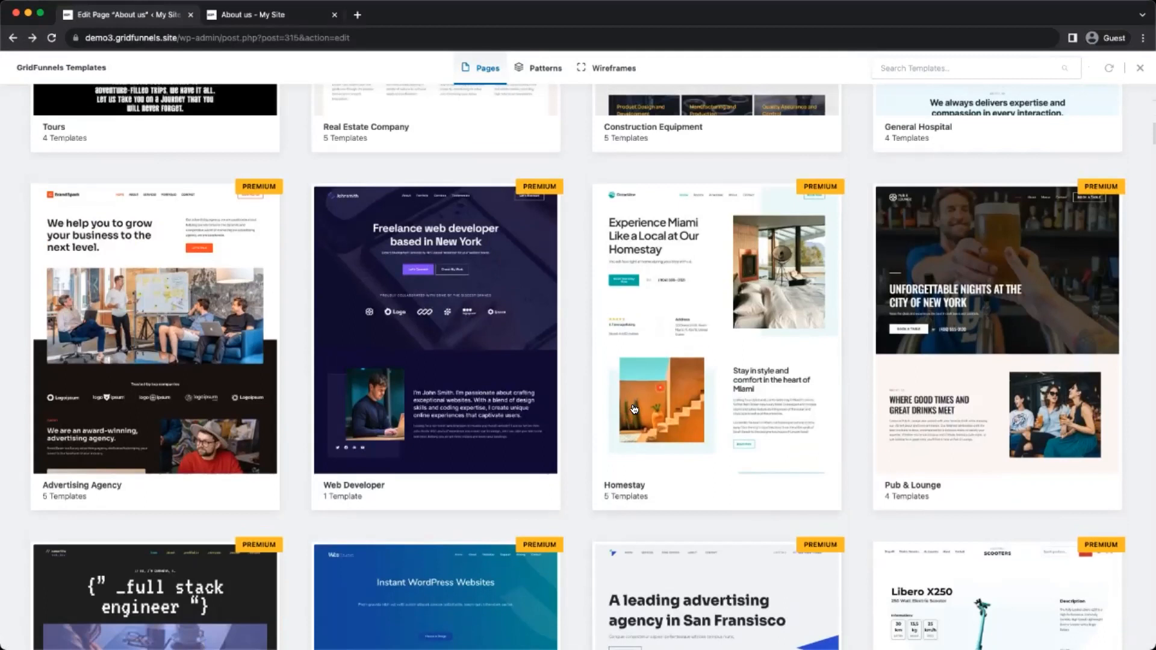
{"action": "left_click", "coordinate": [724, 330]}
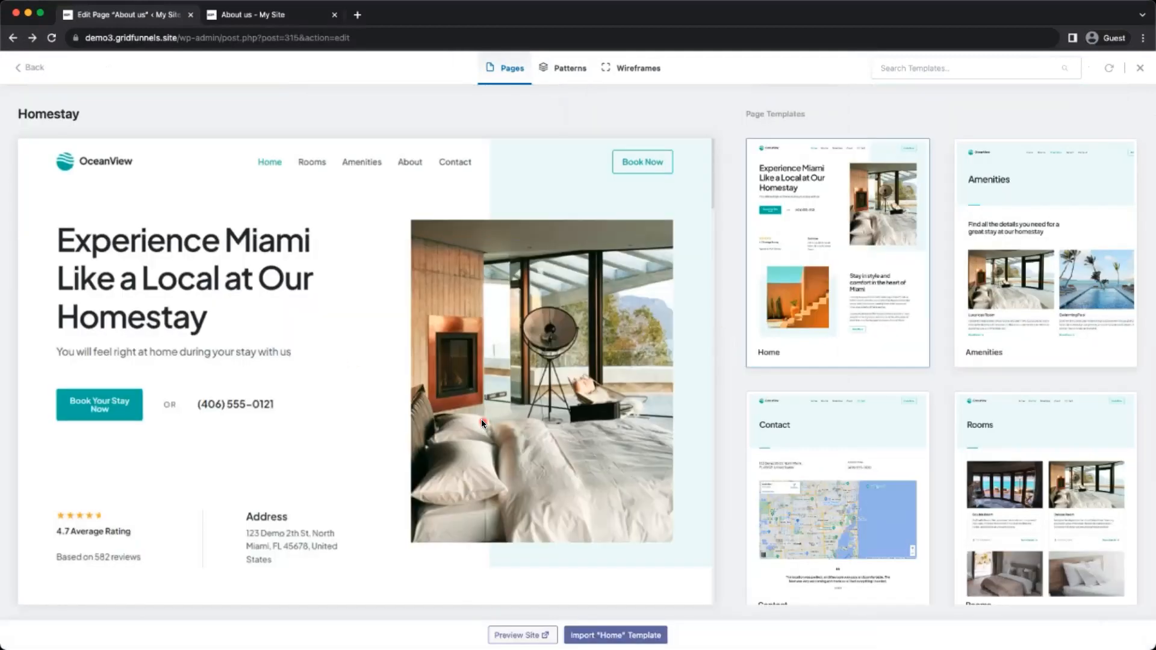
Review the Homestay template's Home page design and import the "Home" template into the About us page
{"action": "scroll", "coordinate": [482, 419], "scroll_direction": "down", "scroll_amount": 10}
{"action": "scroll", "coordinate": [473, 412], "scroll_direction": "down", "scroll_amount": 12}
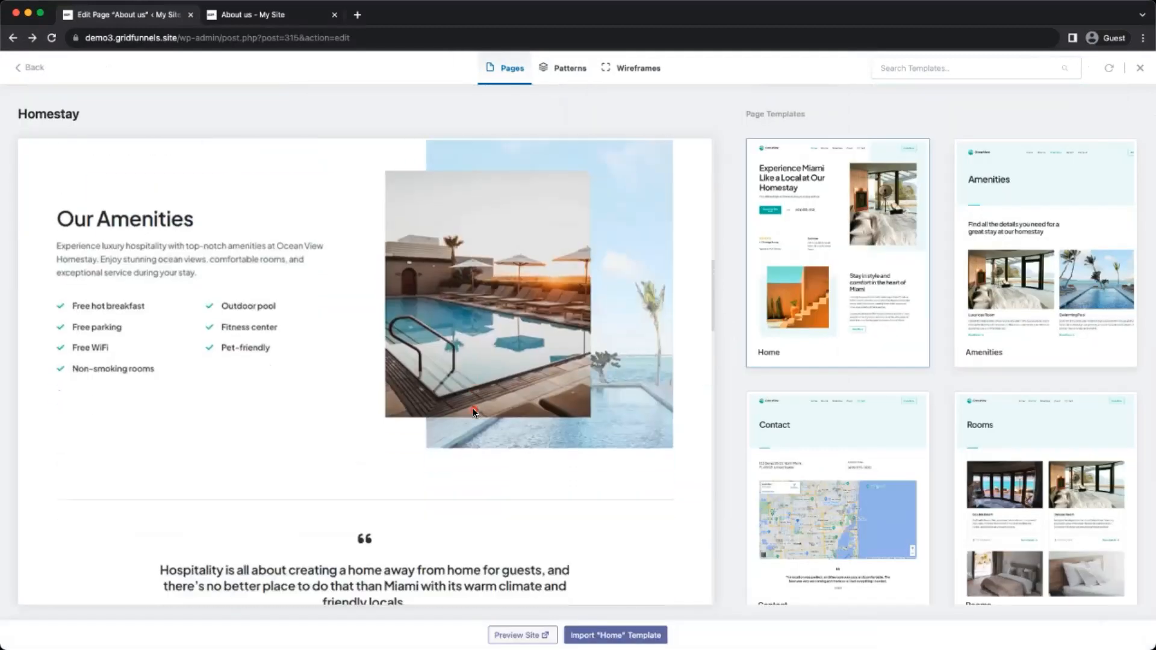
{"action": "scroll", "coordinate": [473, 413], "scroll_direction": "down", "scroll_amount": 10}
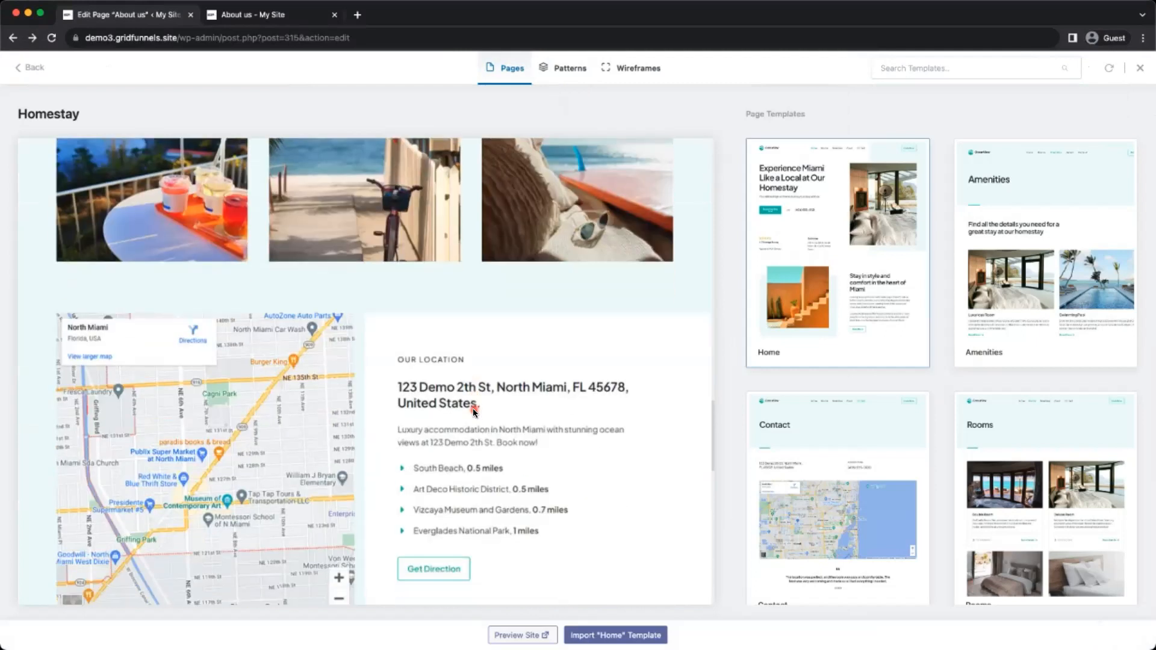
{"action": "scroll", "coordinate": [473, 412], "scroll_direction": "down", "scroll_amount": 7}
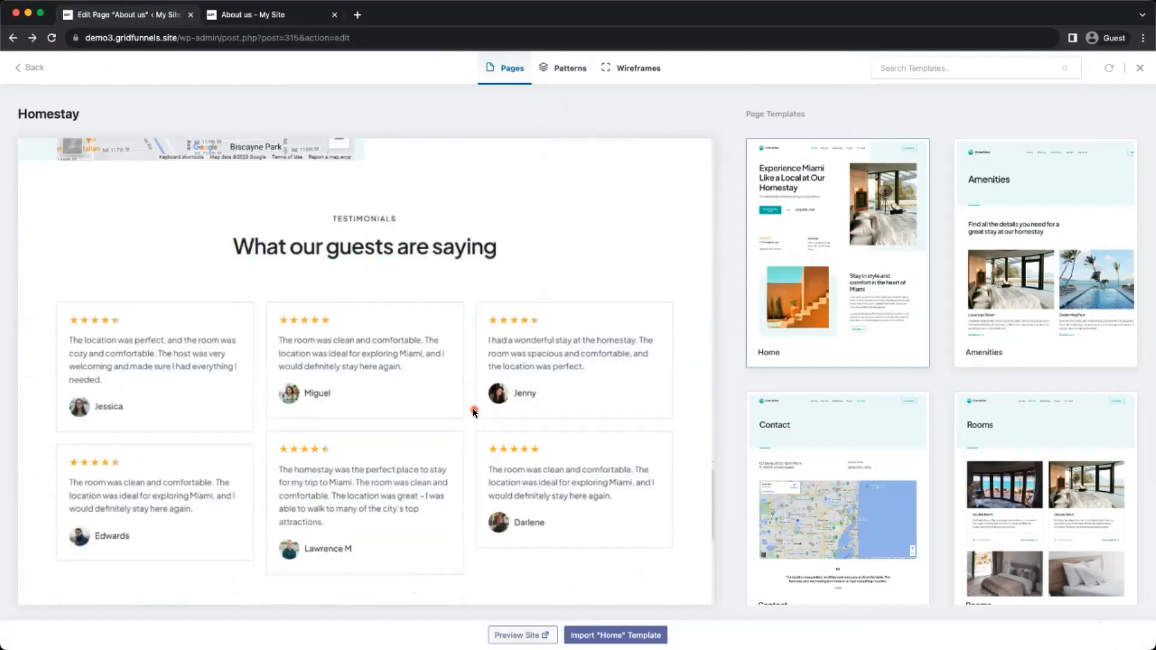
{"action": "left_click", "coordinate": [613, 635]}
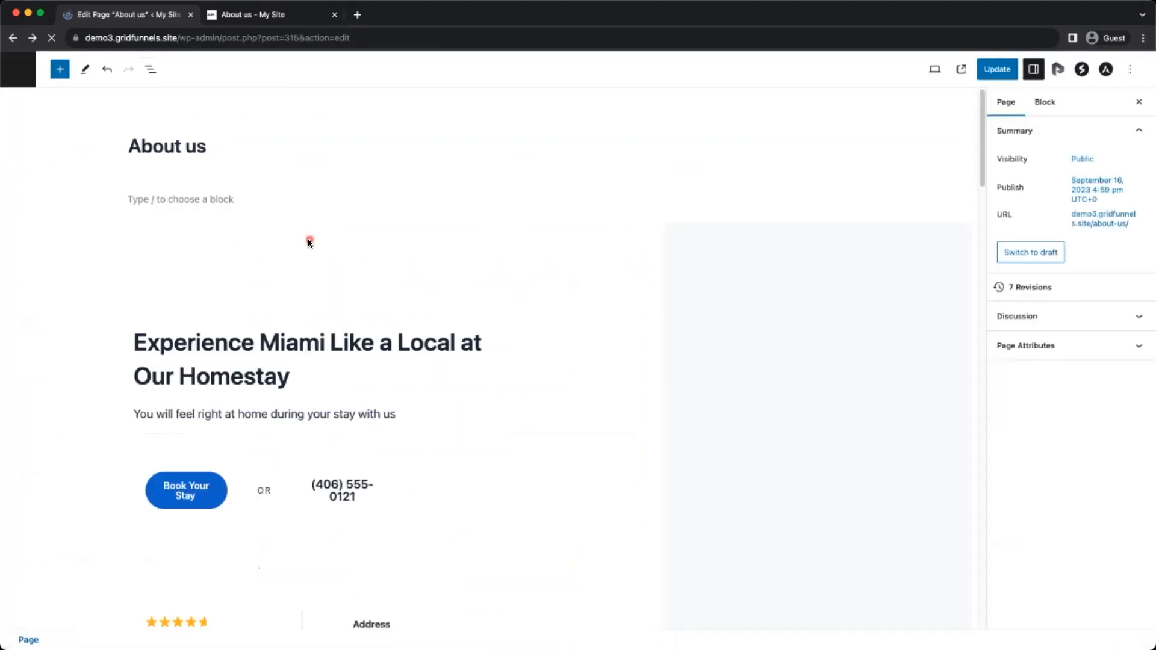
Delete the empty paragraph block above the imported containers using the page's block list view
{"action": "left_click", "coordinate": [150, 69]}
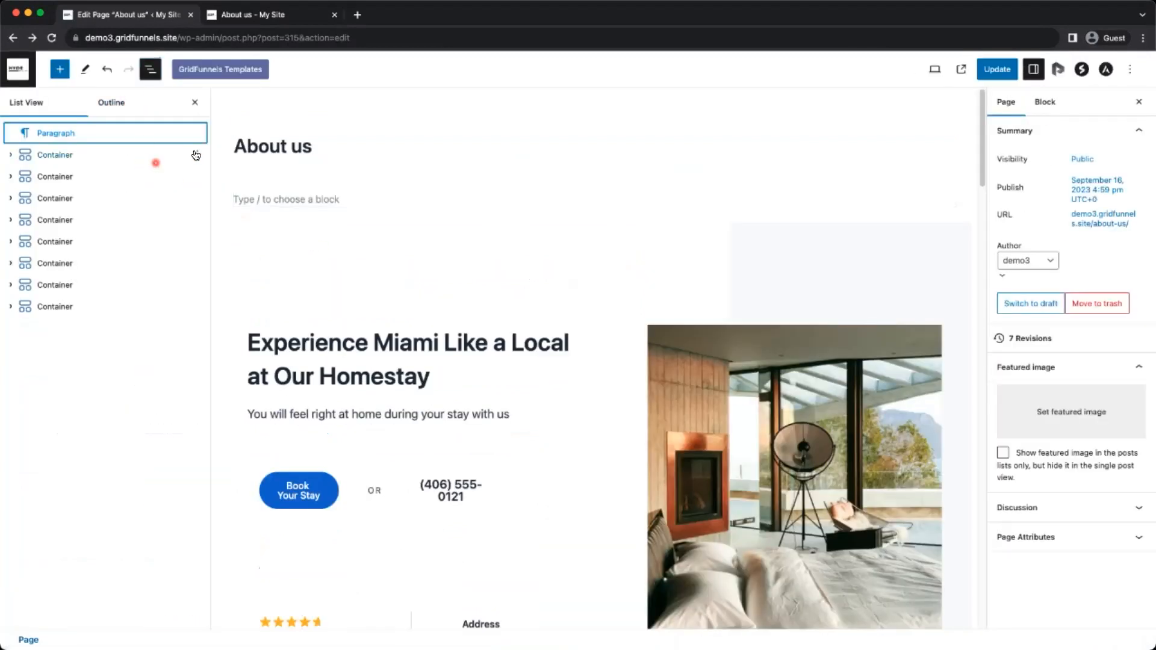
{"action": "left_click", "coordinate": [196, 134]}
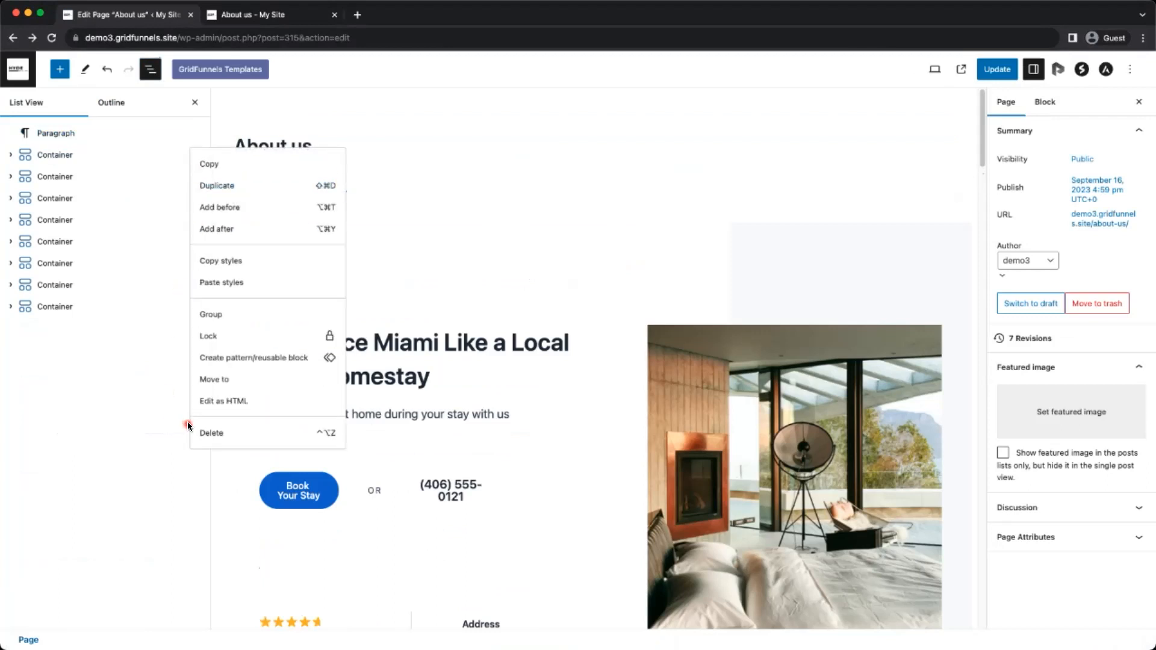
{"action": "left_click", "coordinate": [208, 433]}
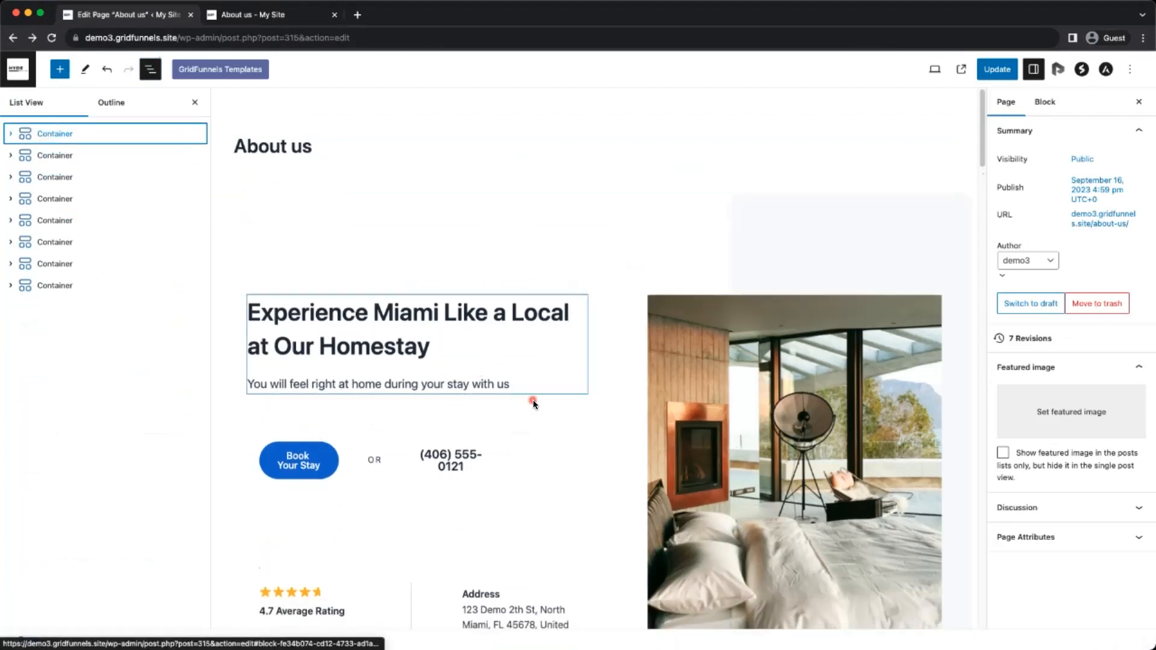
Change the text colour of the Read More button in the "Stay in style and comfort" section to purple
{"action": "scroll", "coordinate": [533, 400], "scroll_direction": "down", "scroll_amount": 3}
{"action": "scroll", "coordinate": [698, 313], "scroll_direction": "down", "scroll_amount": 7}
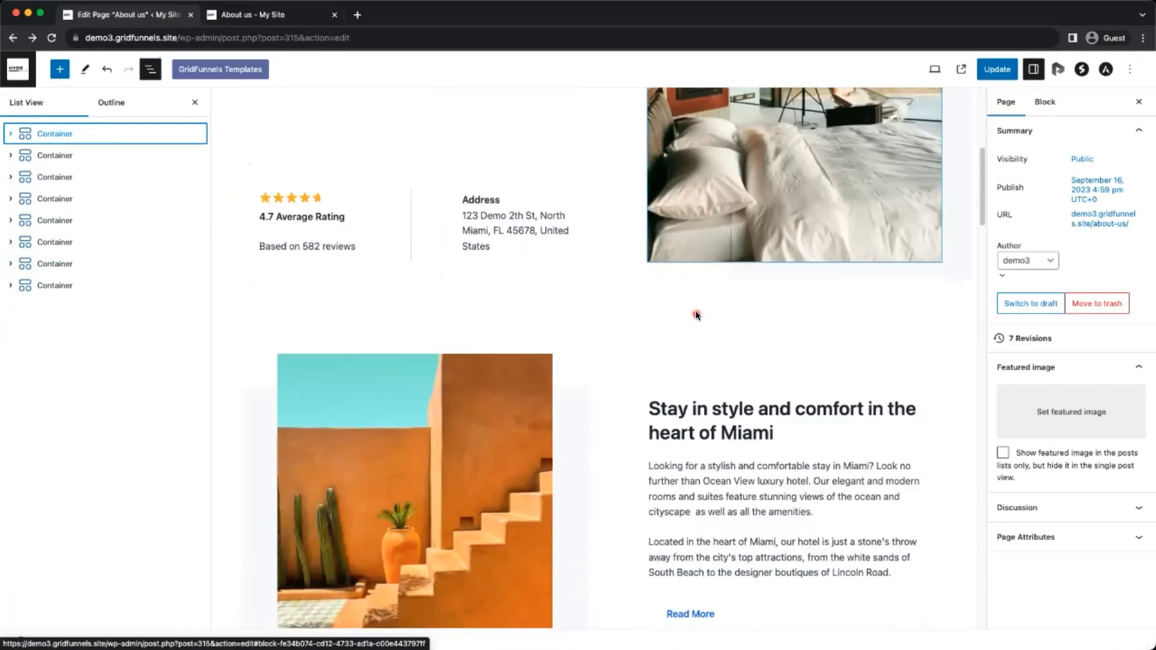
{"action": "scroll", "coordinate": [682, 313], "scroll_direction": "down", "scroll_amount": 2}
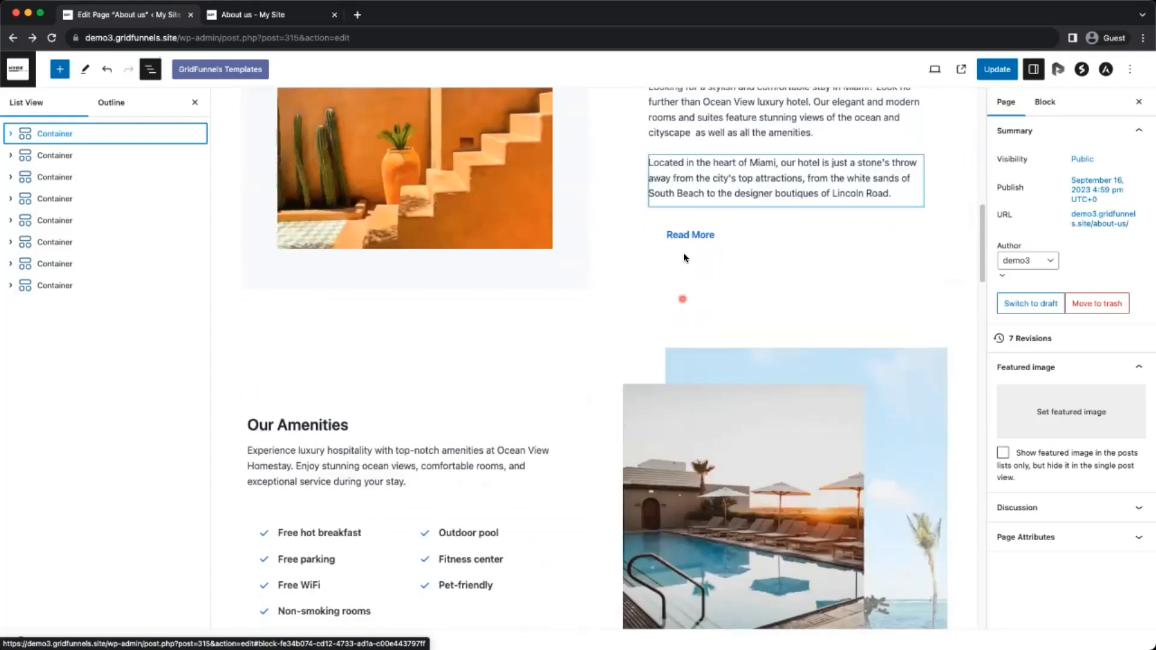
{"action": "left_click", "coordinate": [765, 236]}
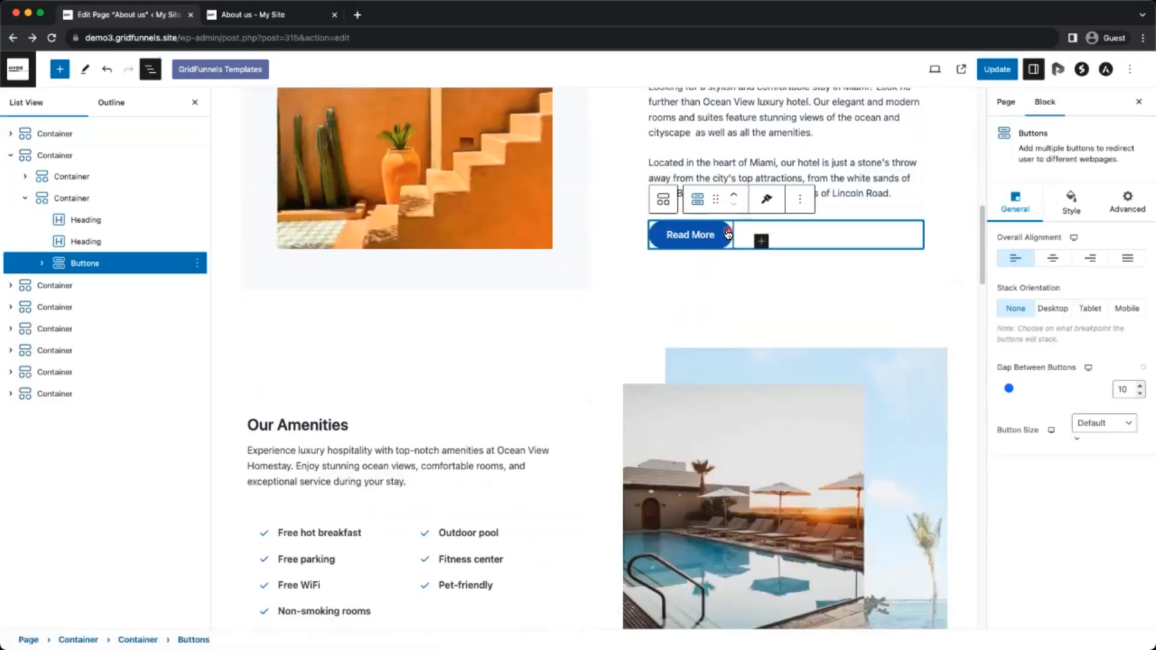
{"action": "left_click", "coordinate": [727, 235]}
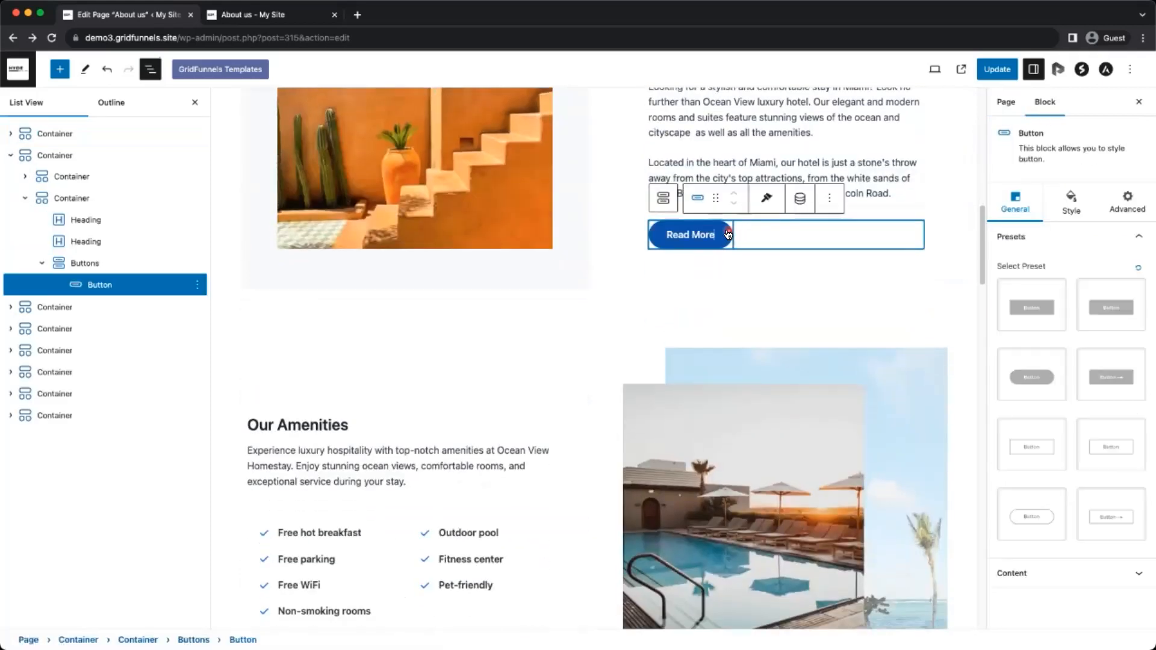
{"action": "left_click", "coordinate": [1073, 205]}
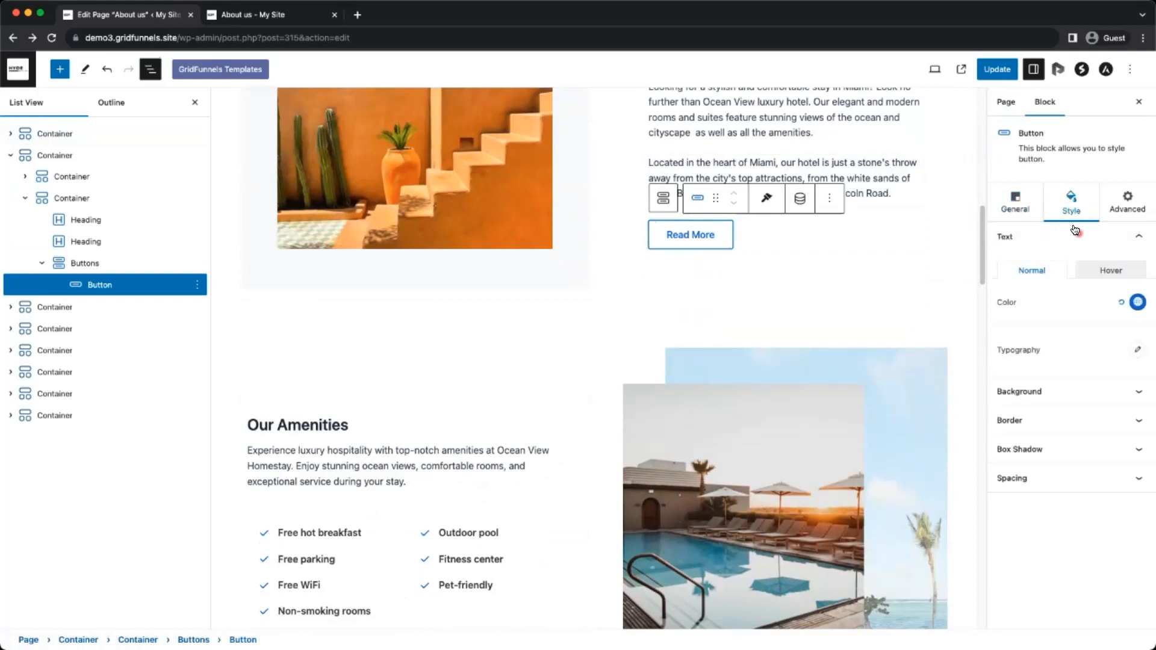
{"action": "left_click", "coordinate": [1136, 303]}
{"action": "left_click_drag", "start_coordinate": [1100, 457], "coordinate": [1108, 459]}
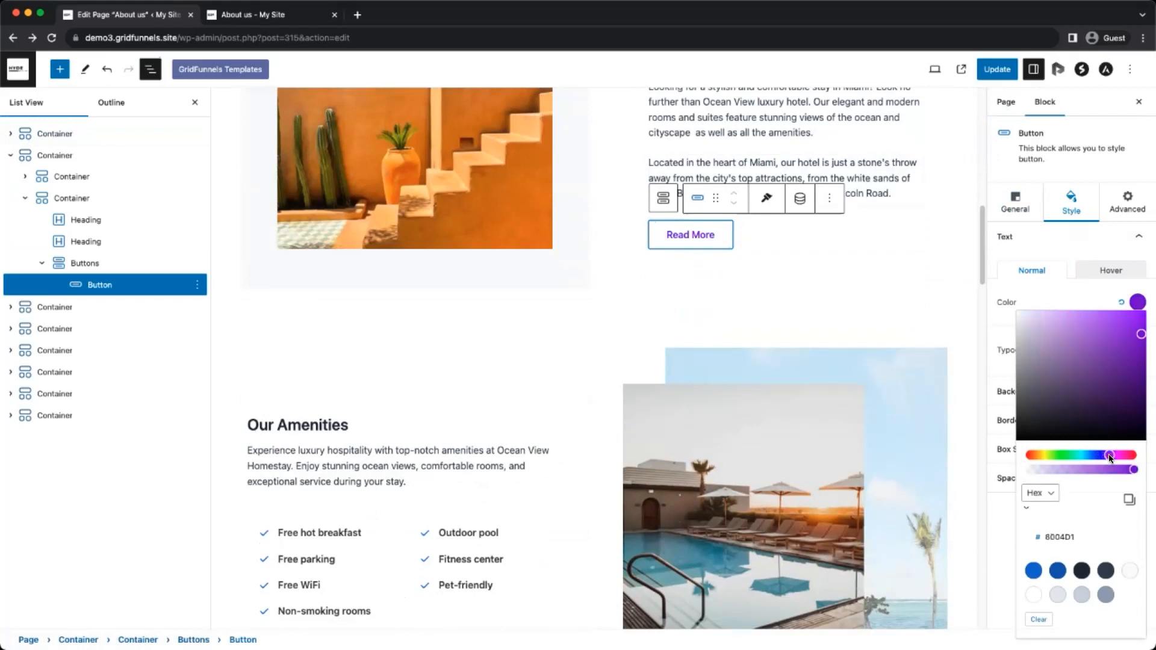
Give the Read More button in the "Stay in style and comfort" section a solid background colour of #CBD5E1
{"action": "left_click", "coordinate": [1039, 287]}
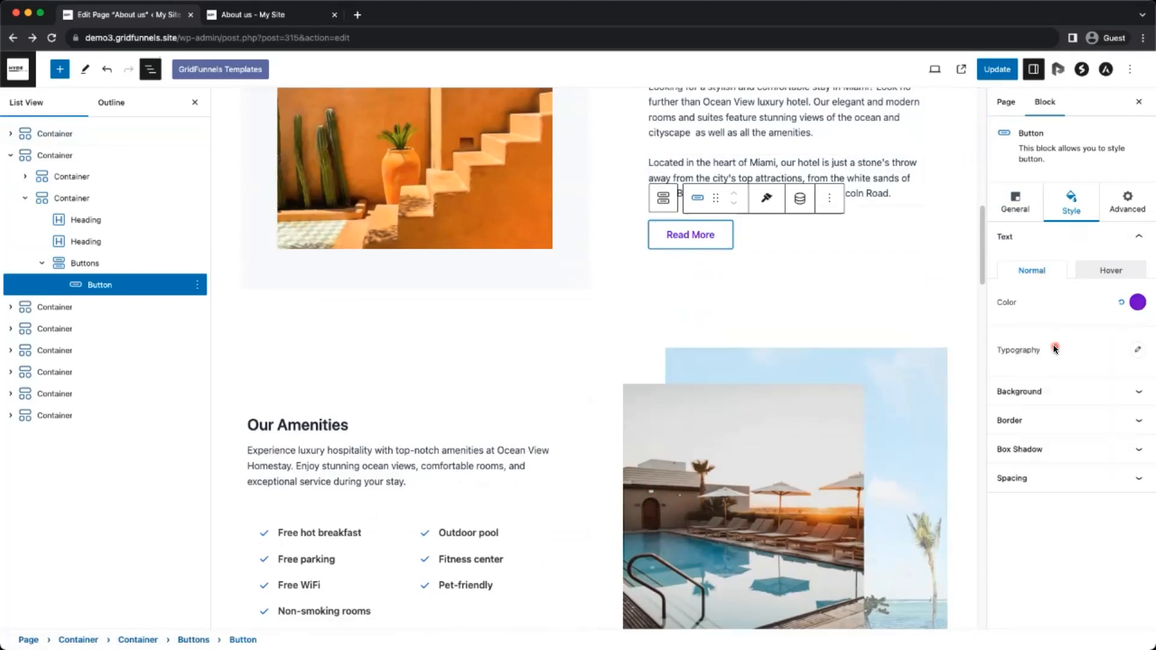
{"action": "left_click", "coordinate": [1055, 390]}
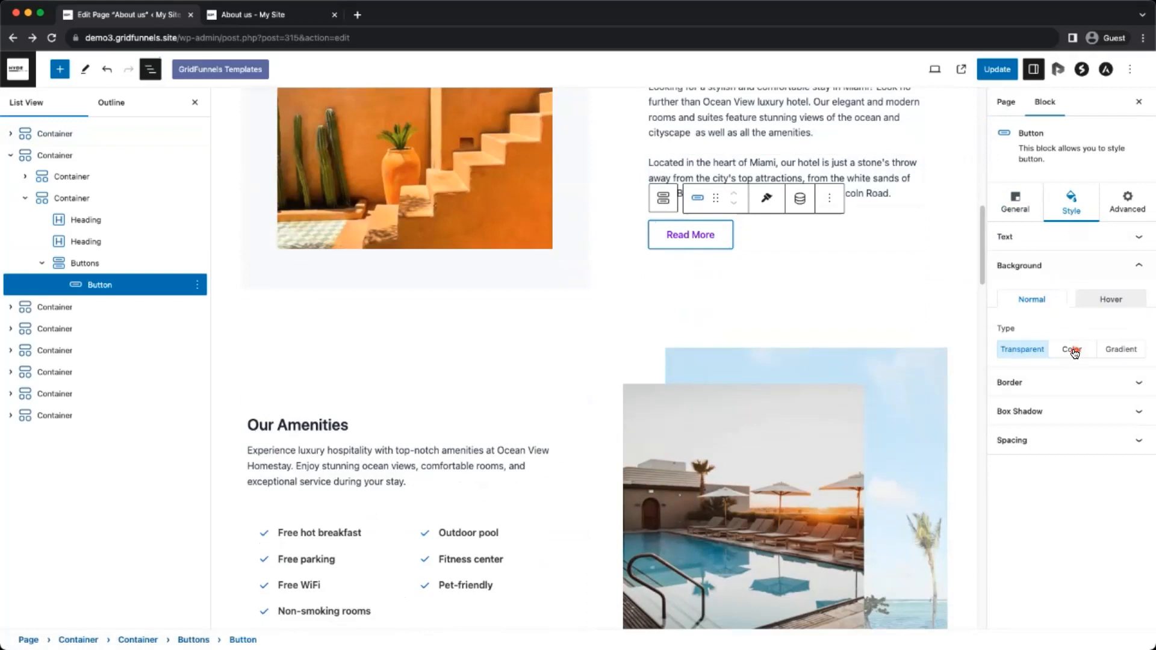
{"action": "left_click", "coordinate": [1072, 350]}
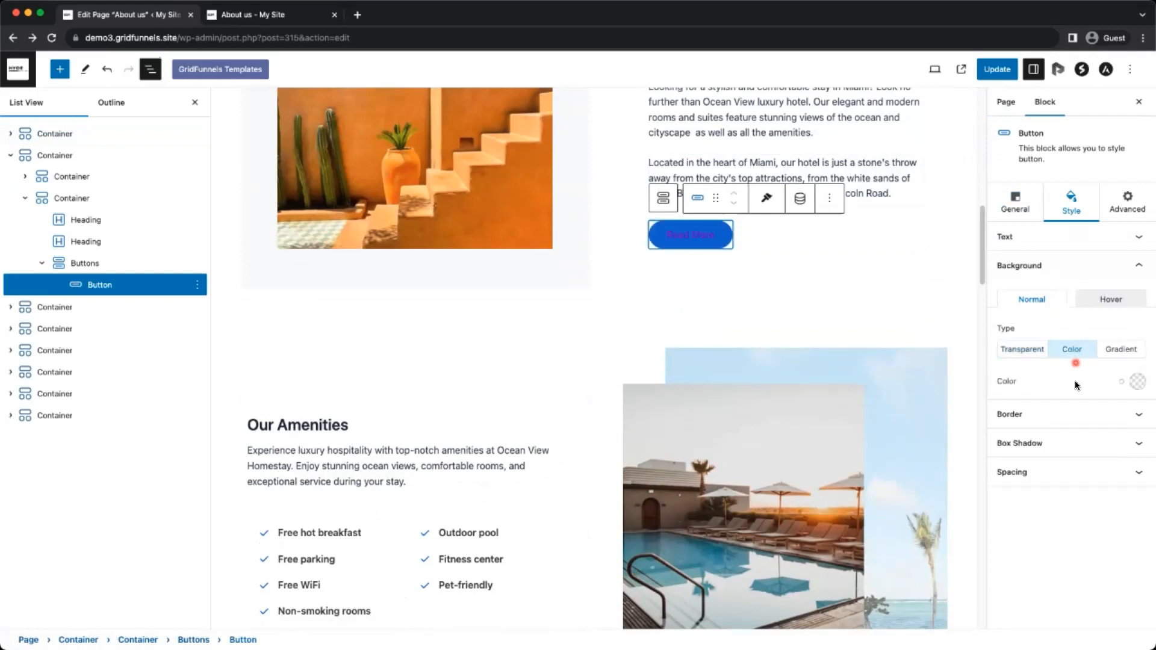
{"action": "left_click", "coordinate": [1130, 381]}
{"action": "left_click", "coordinate": [1074, 336]}
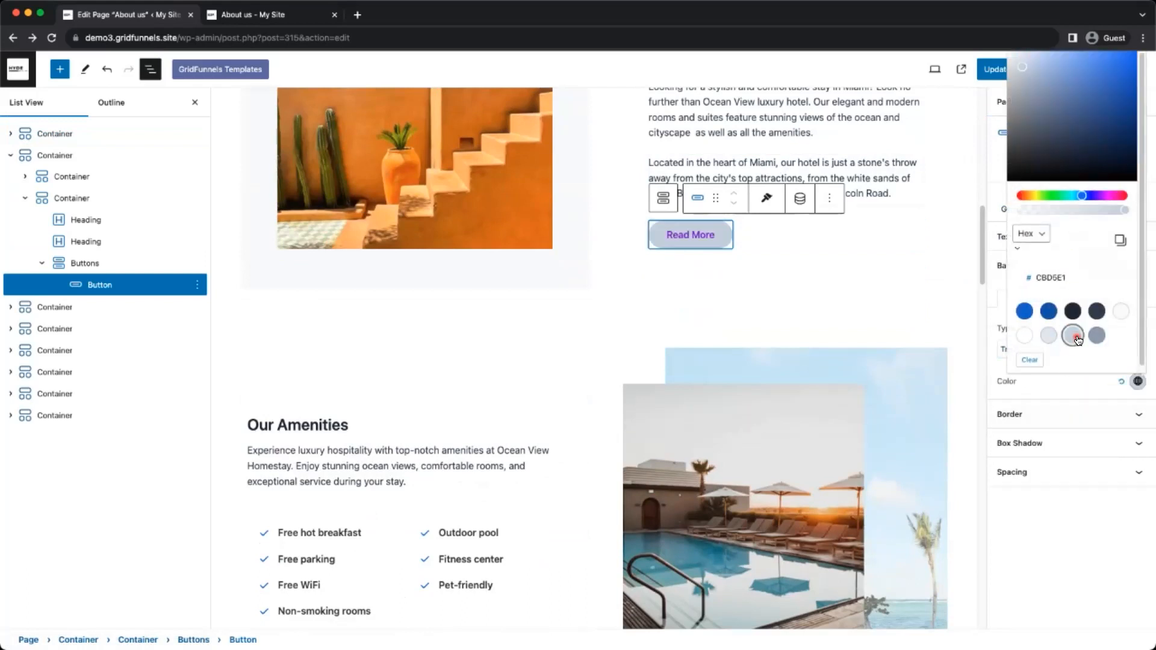
{"action": "left_click", "coordinate": [858, 288]}
Update the About us page, reload its live version and review the published design down to the footer
{"action": "left_click", "coordinate": [1010, 71]}
{"action": "scroll", "coordinate": [661, 341], "scroll_direction": "down", "scroll_amount": 10}
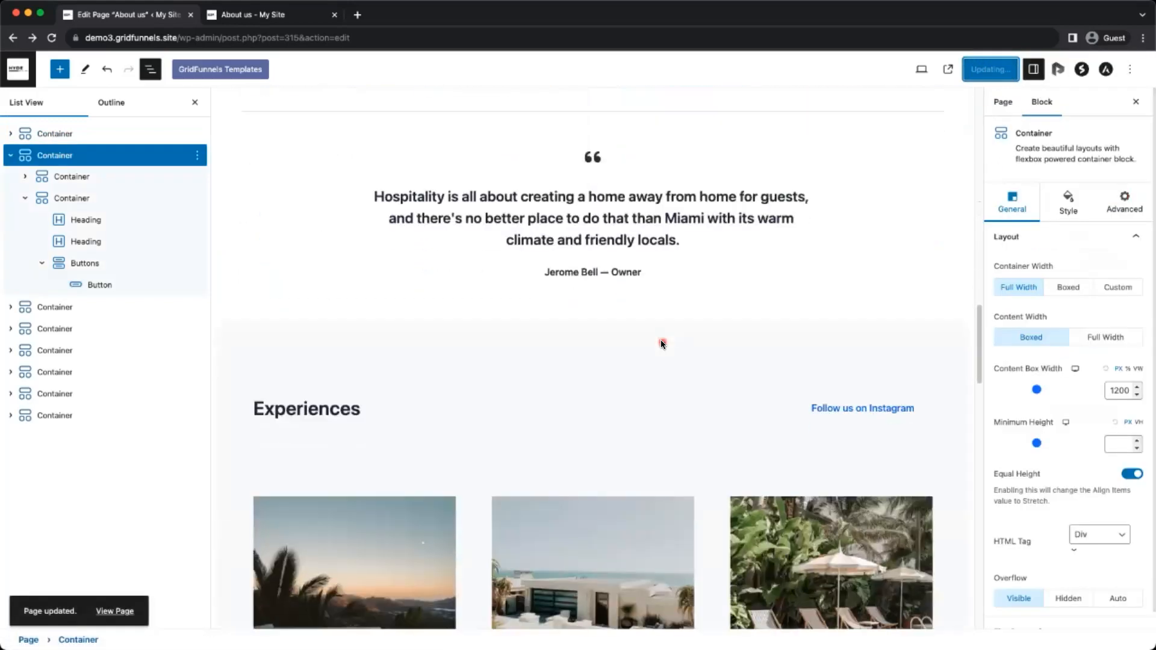
{"action": "left_click", "coordinate": [255, 16]}
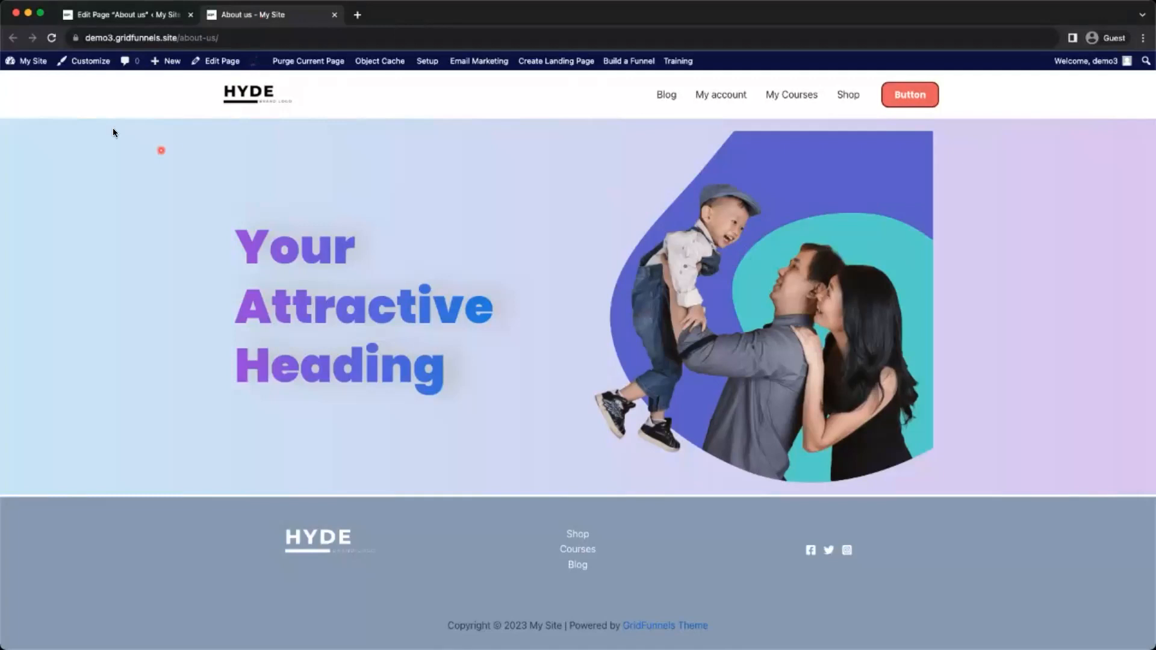
{"action": "left_click", "coordinate": [52, 38]}
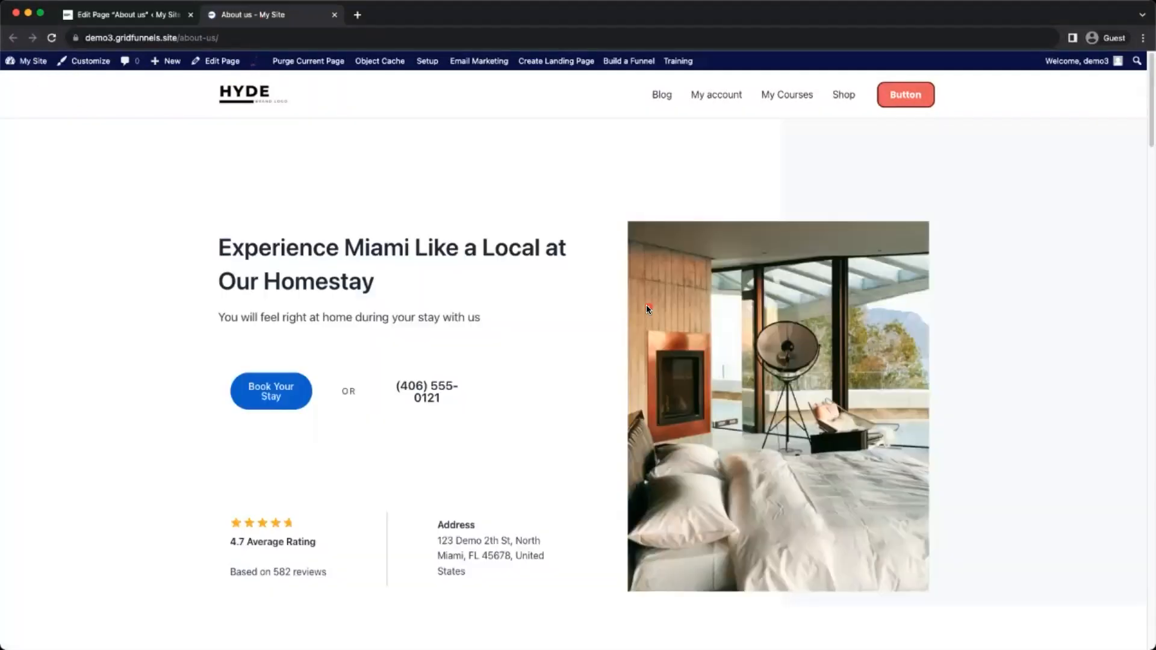
{"action": "scroll", "coordinate": [677, 338], "scroll_direction": "down", "scroll_amount": 4}
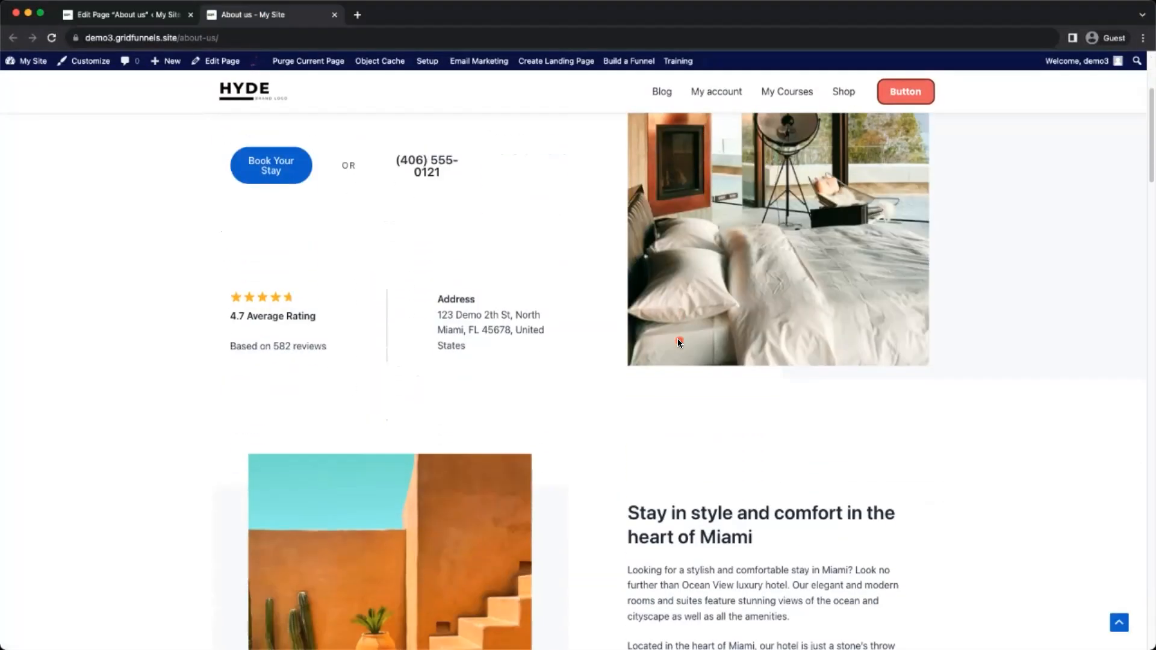
{"action": "scroll", "coordinate": [678, 342], "scroll_direction": "down", "scroll_amount": 15}
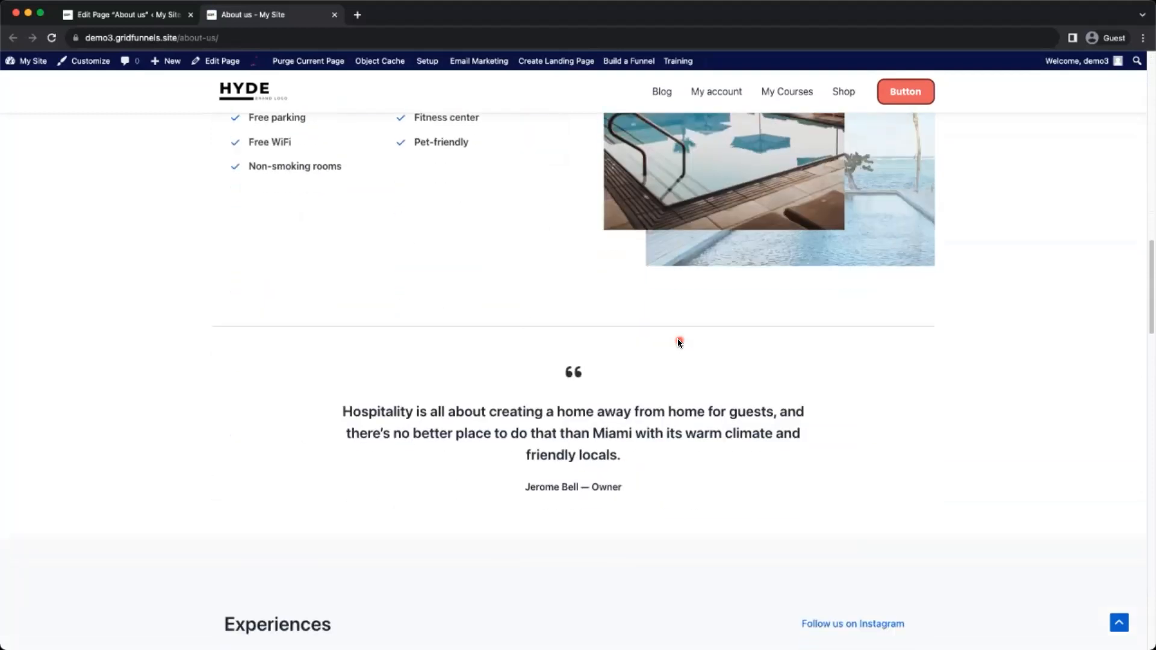
{"action": "scroll", "coordinate": [679, 342], "scroll_direction": "down", "scroll_amount": 15}
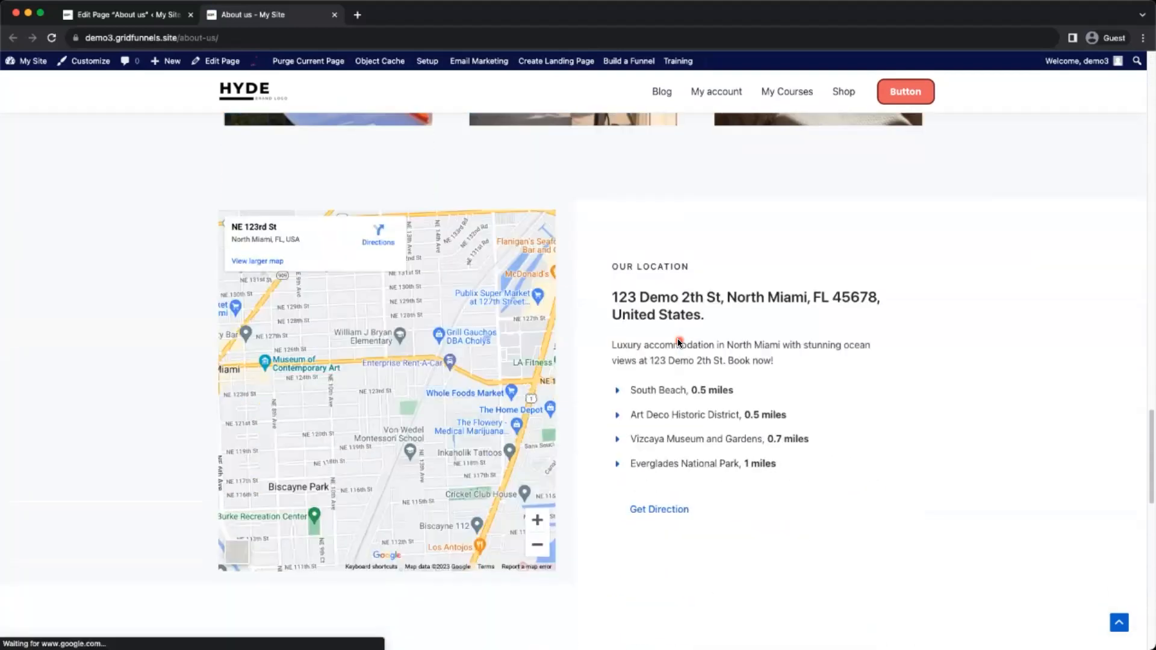
{"action": "scroll", "coordinate": [679, 340], "scroll_direction": "down", "scroll_amount": 15}
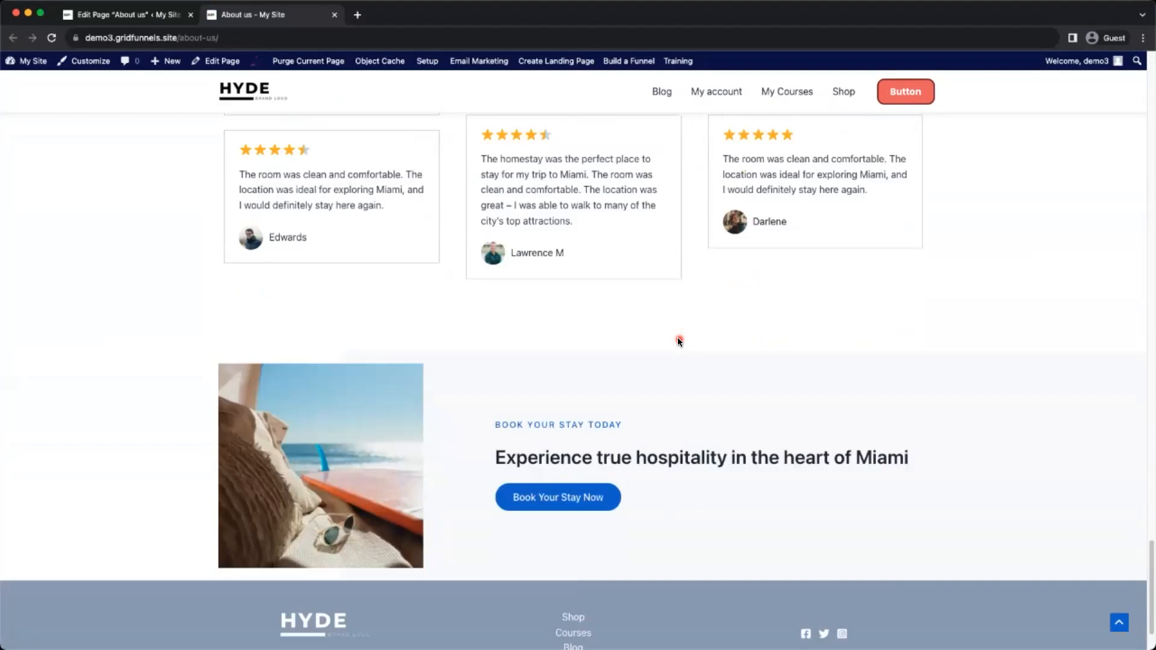
{"action": "scroll", "coordinate": [678, 342], "scroll_direction": "down", "scroll_amount": 2}
Return to the page editor and replace the beach bicycle image in the Experiences gallery with the palm-tree pool image from the media library
{"action": "left_click", "coordinate": [138, 9]}
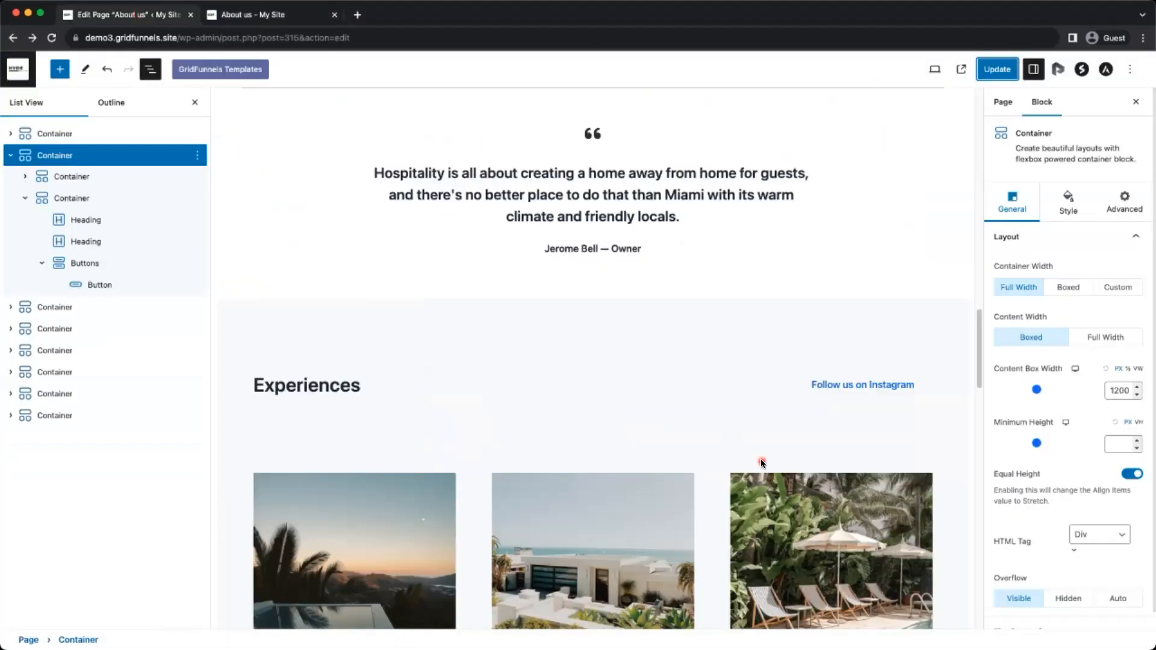
{"action": "scroll", "coordinate": [761, 459], "scroll_direction": "down", "scroll_amount": 3}
{"action": "scroll", "coordinate": [747, 431], "scroll_direction": "down", "scroll_amount": 10}
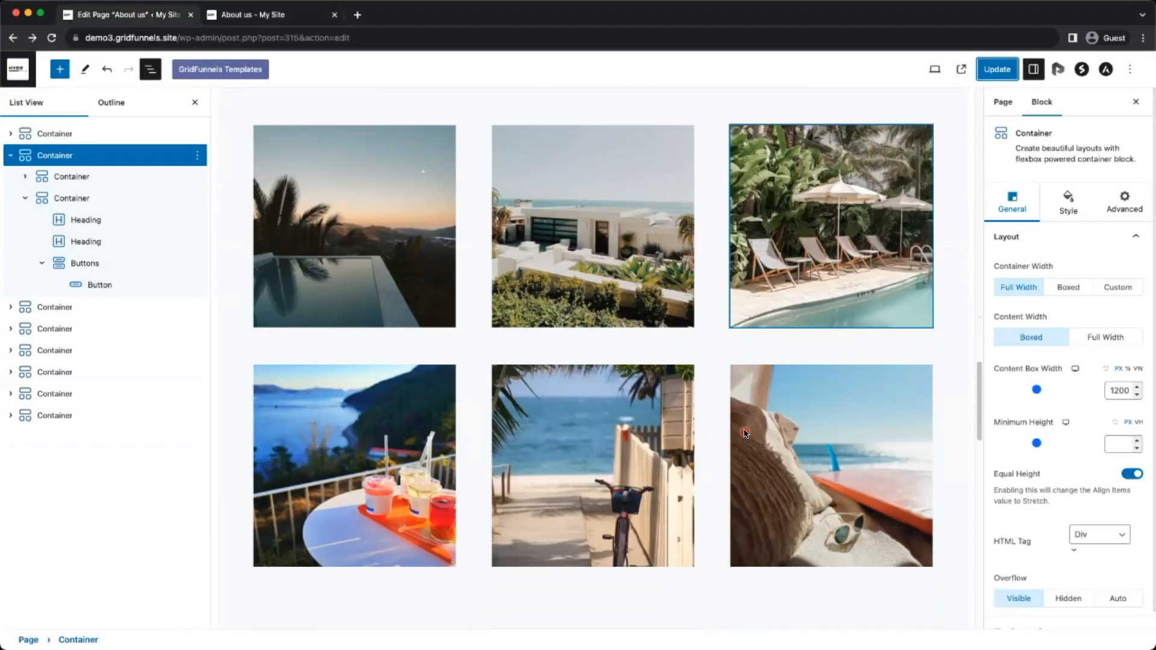
{"action": "left_click", "coordinate": [572, 198]}
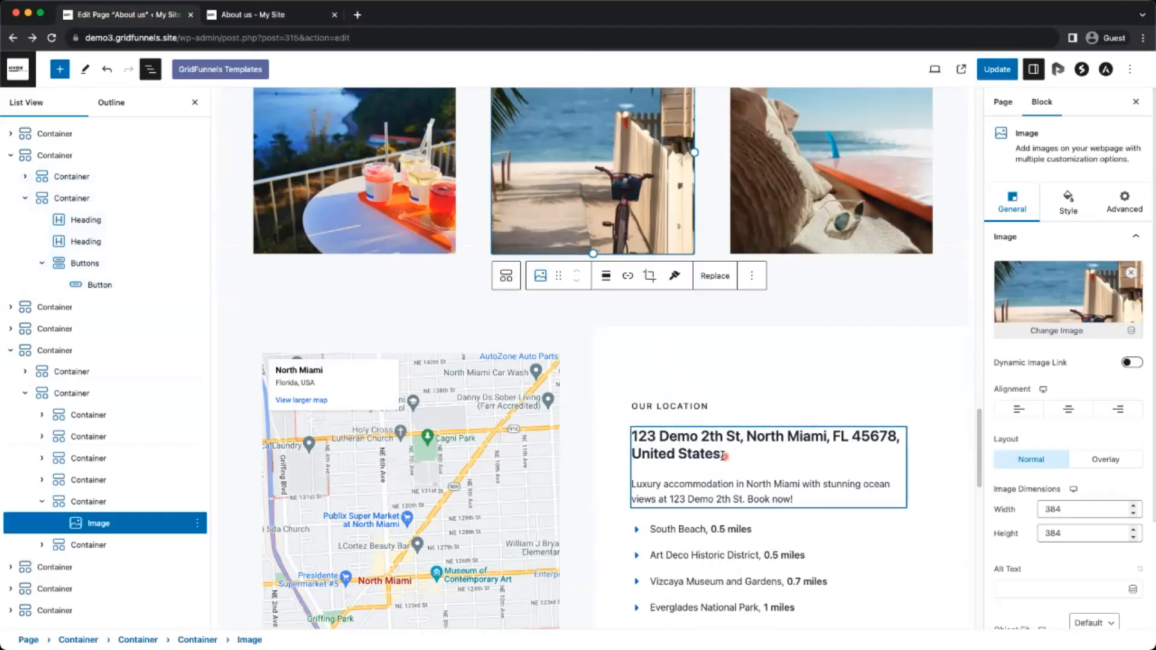
{"action": "scroll", "coordinate": [578, 223], "scroll_direction": "up", "scroll_amount": 2}
{"action": "left_click", "coordinate": [716, 360]}
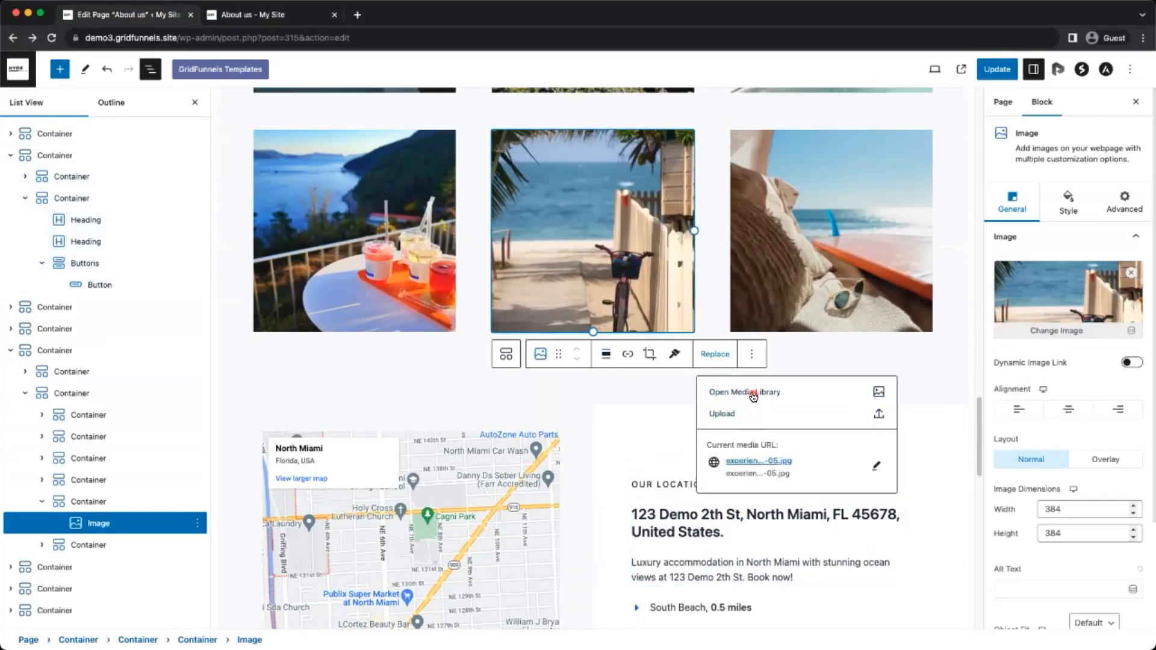
{"action": "left_click", "coordinate": [746, 393]}
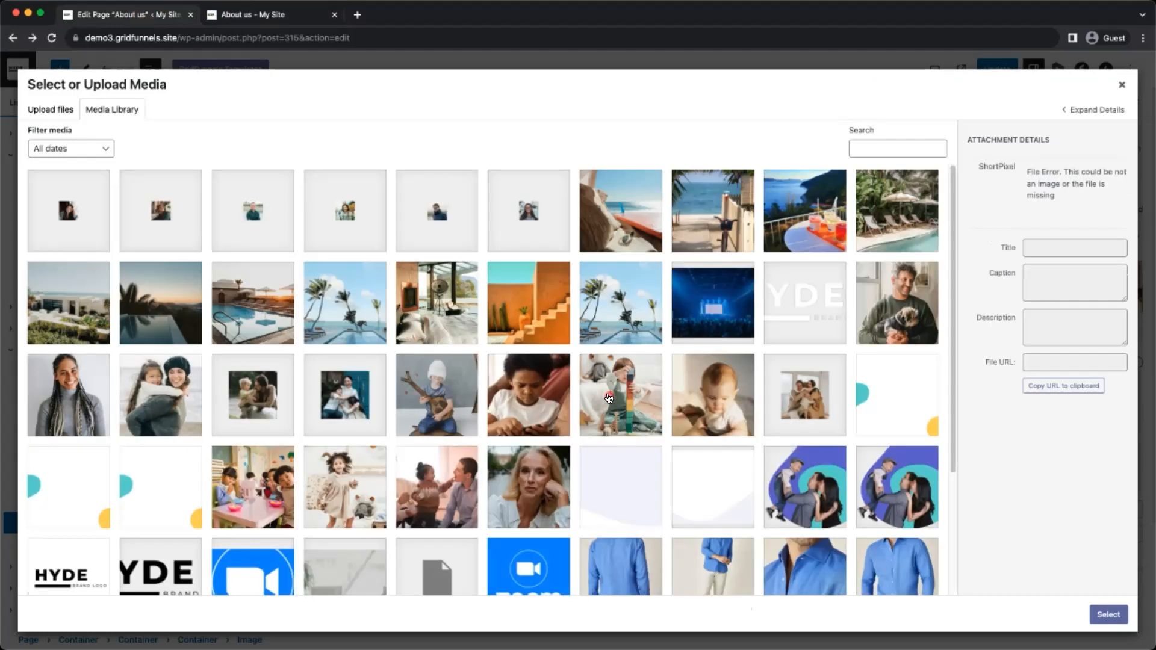
{"action": "left_click", "coordinate": [624, 318]}
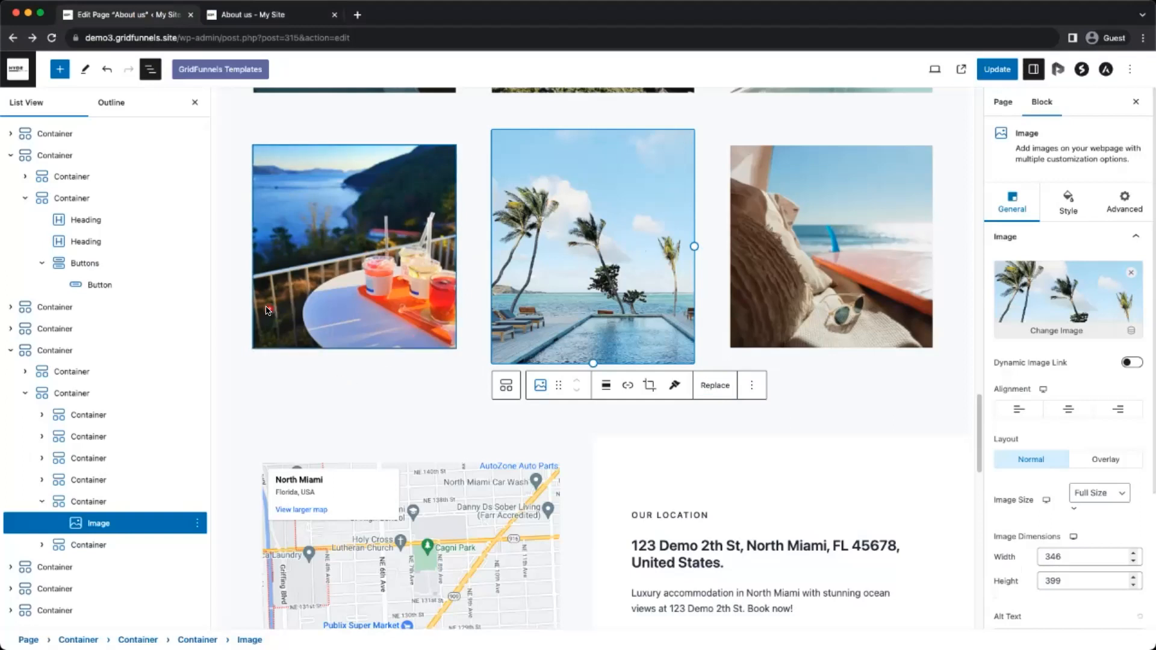
Look over the remaining sections of the edited About us page and save the changes
{"action": "scroll", "coordinate": [665, 445], "scroll_direction": "down", "scroll_amount": 2}
{"action": "scroll", "coordinate": [663, 443], "scroll_direction": "down", "scroll_amount": 12}
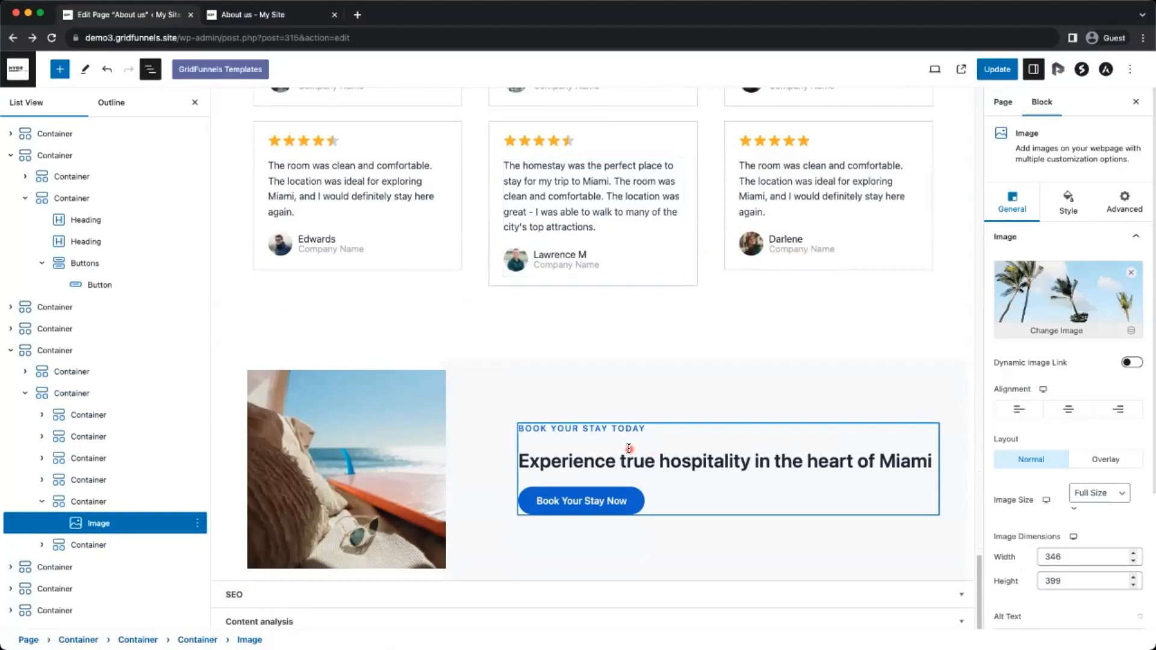
{"action": "scroll", "coordinate": [629, 448], "scroll_direction": "up", "scroll_amount": 15}
{"action": "key", "text": "super+s"}
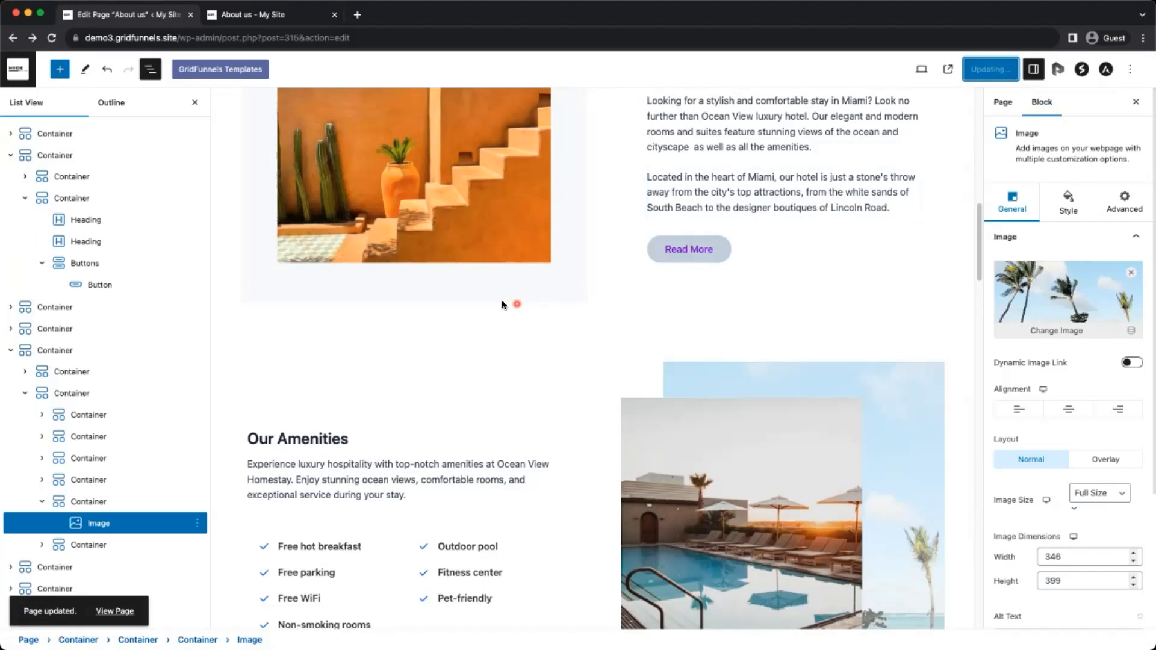
Select all the imported containers on the About us page and delete them to empty the page
{"action": "scroll", "coordinate": [461, 297], "scroll_direction": "up", "scroll_amount": 10}
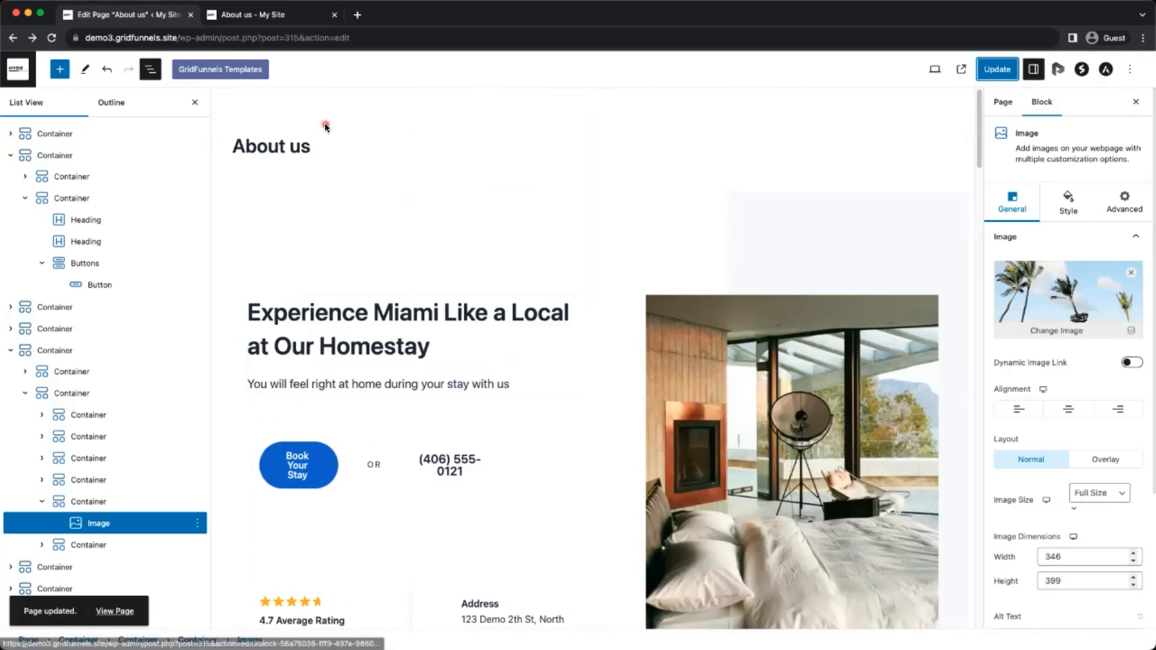
{"action": "left_click", "coordinate": [400, 356]}
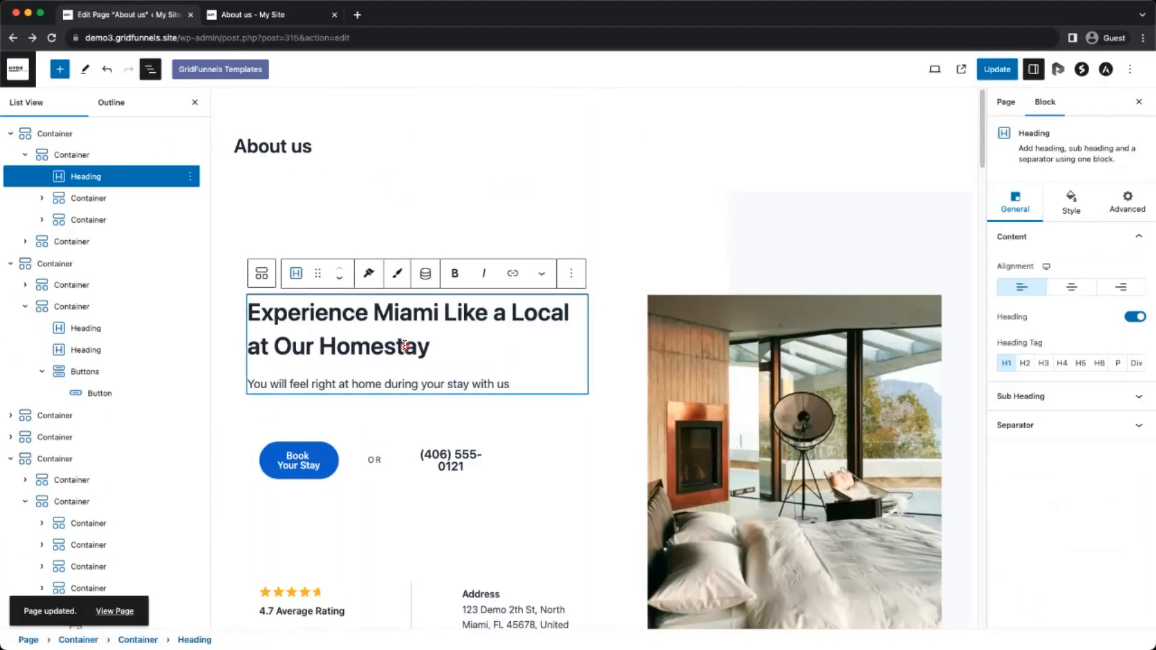
{"action": "triple_click", "coordinate": [403, 344]}
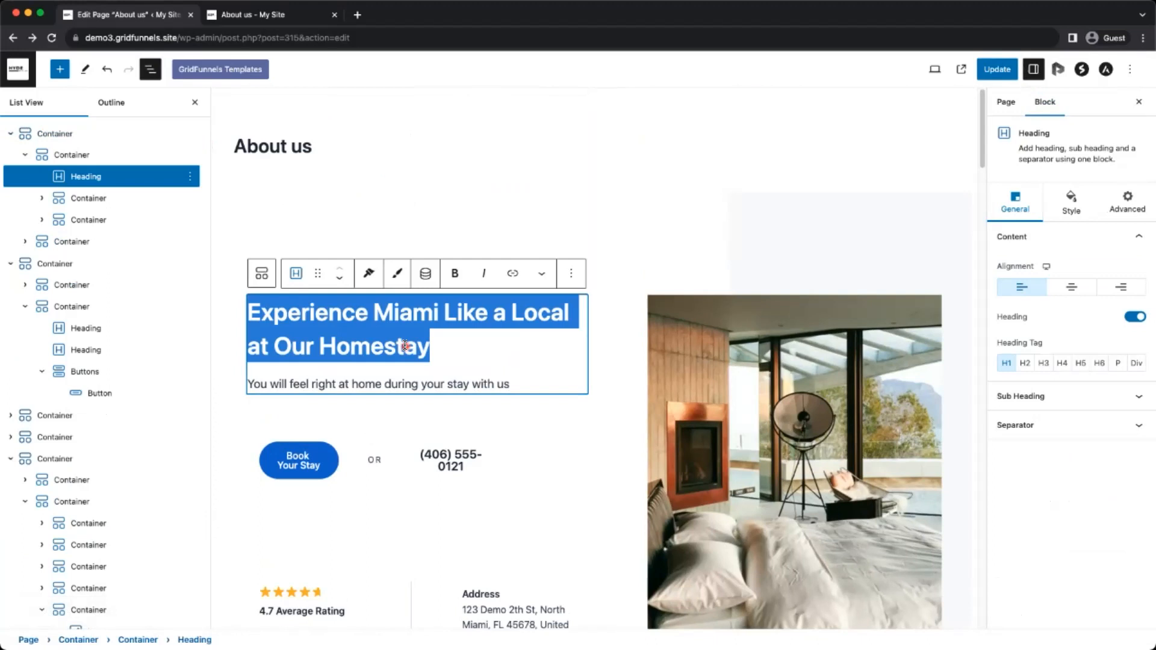
{"action": "left_click", "coordinate": [65, 133]}
{"action": "key", "text": "super+a"}
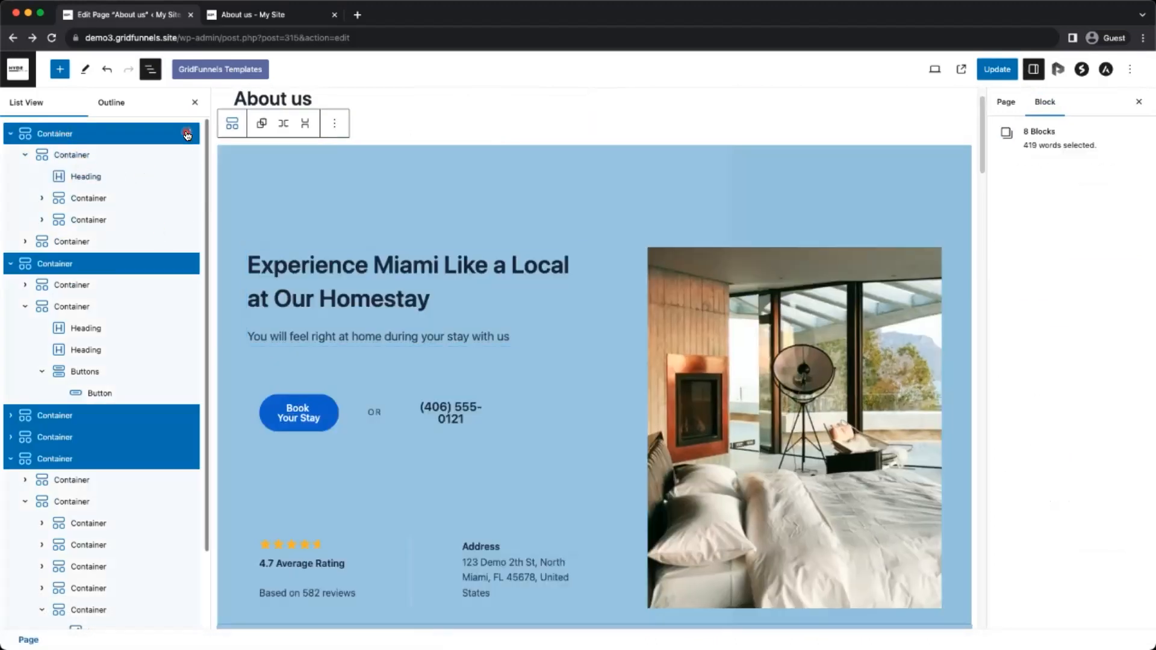
{"action": "key", "text": "BackSpace"}
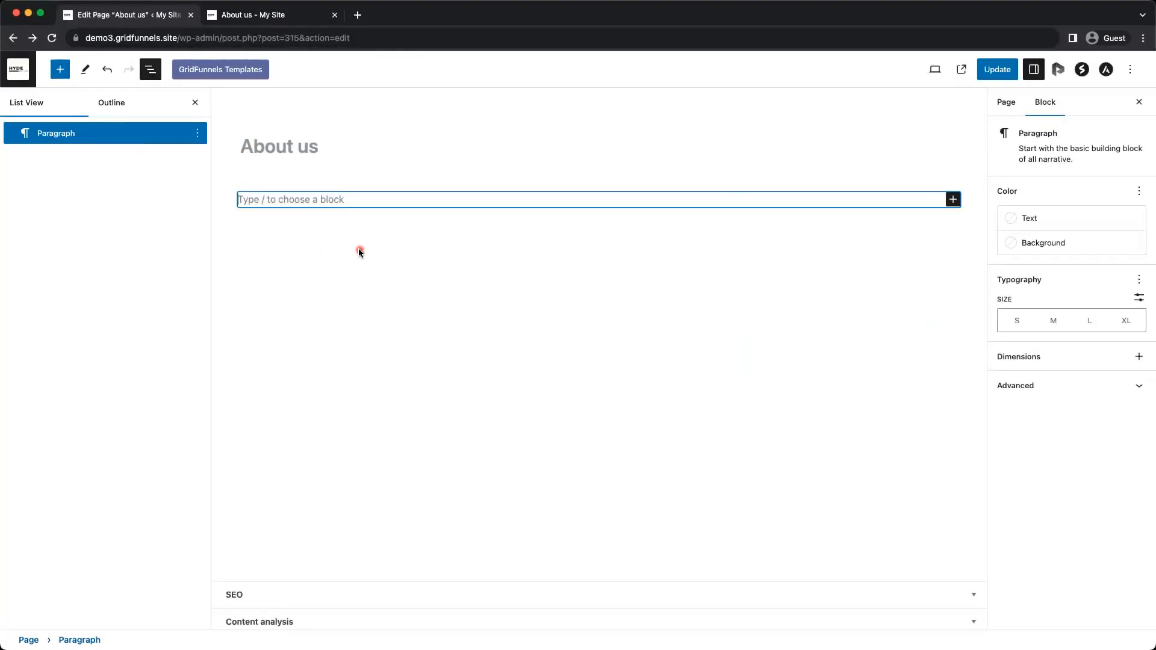
Open the GridFunnels template library and browse the ready-made section patterns across all categories
{"action": "left_click", "coordinate": [219, 66]}
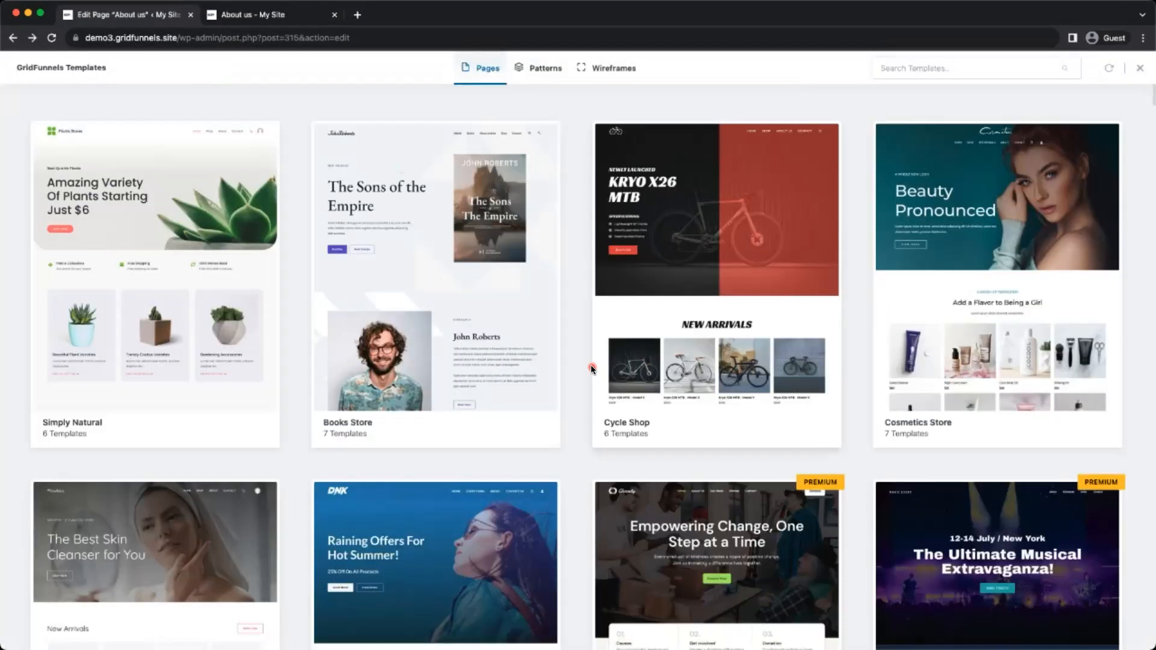
{"action": "left_click", "coordinate": [538, 69]}
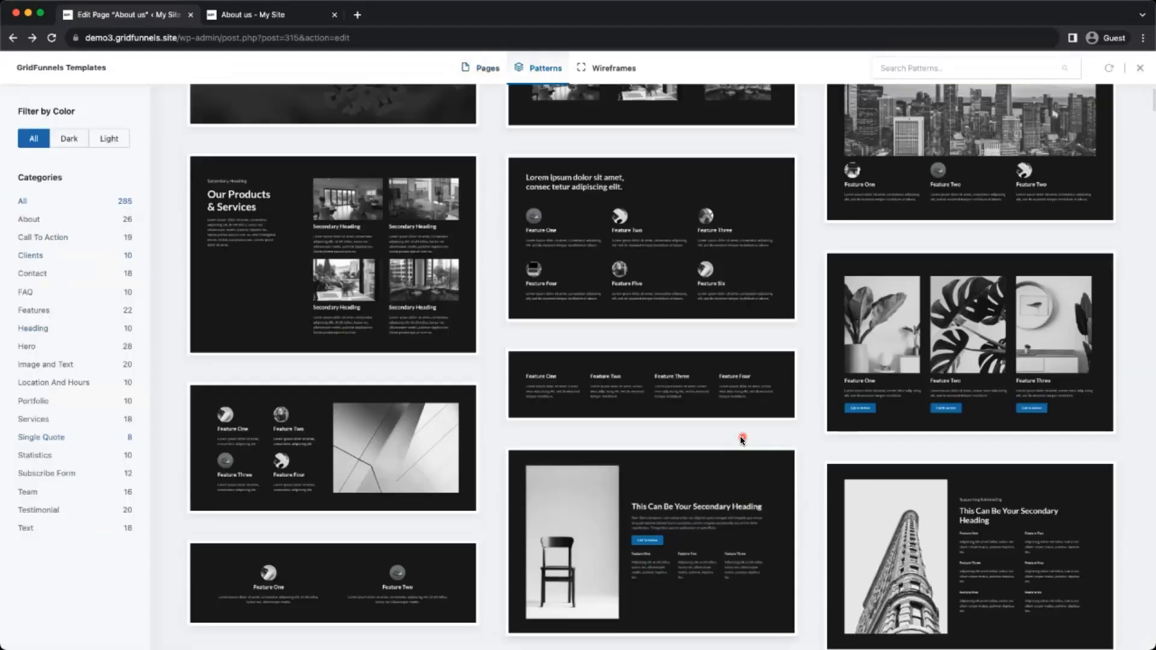
{"action": "scroll", "coordinate": [741, 439], "scroll_direction": "down", "scroll_amount": 5}
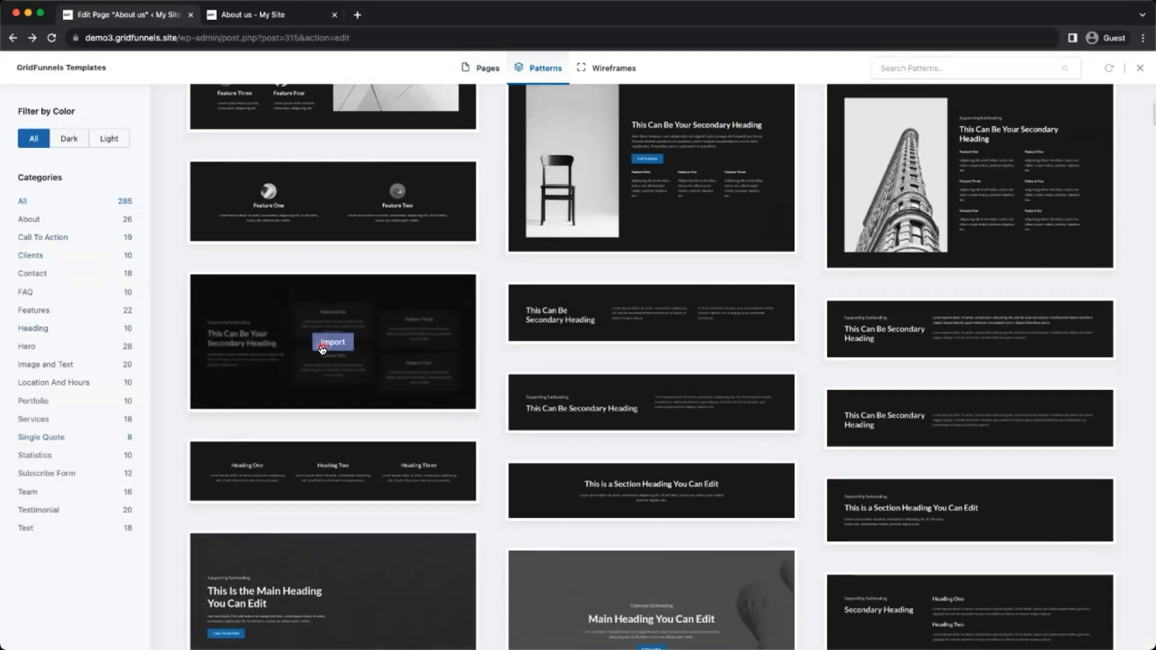
{"action": "scroll", "coordinate": [502, 436], "scroll_direction": "down", "scroll_amount": 20}
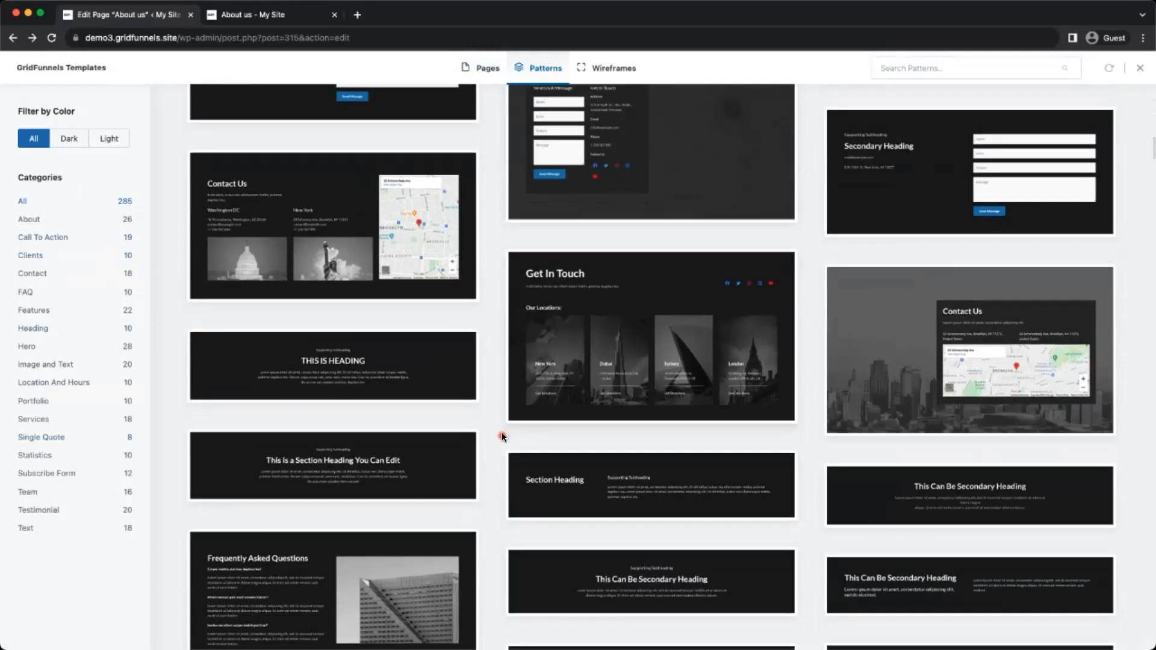
{"action": "scroll", "coordinate": [503, 436], "scroll_direction": "down", "scroll_amount": 12}
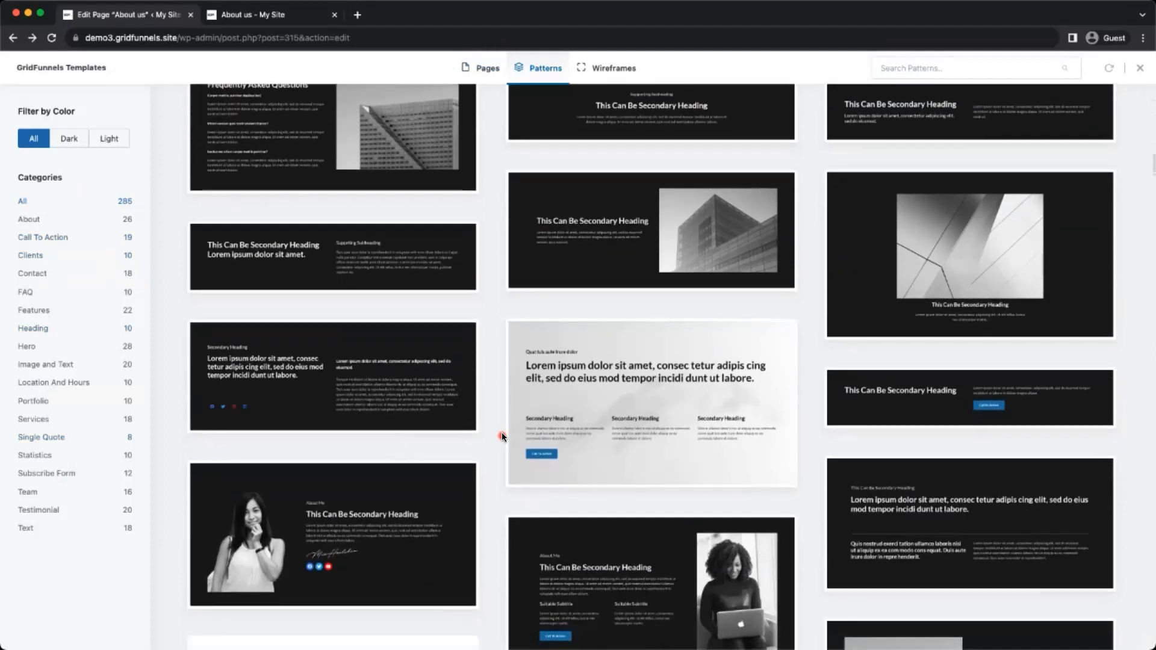
{"action": "scroll", "coordinate": [502, 436], "scroll_direction": "down", "scroll_amount": 11}
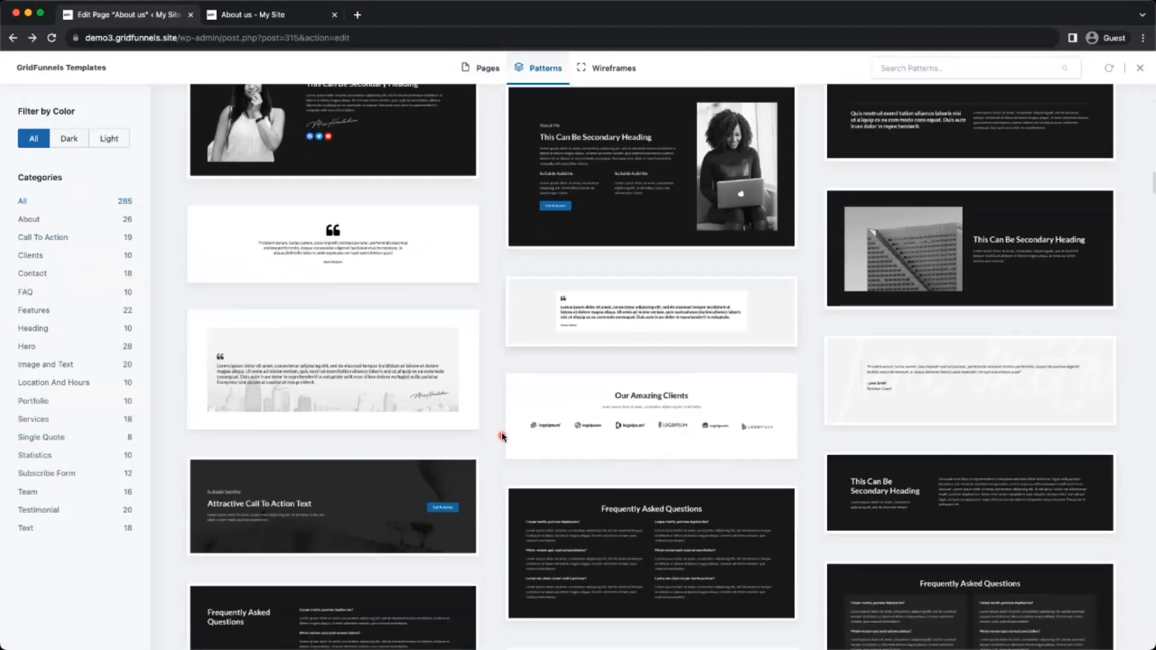
{"action": "scroll", "coordinate": [502, 436], "scroll_direction": "down", "scroll_amount": 20}
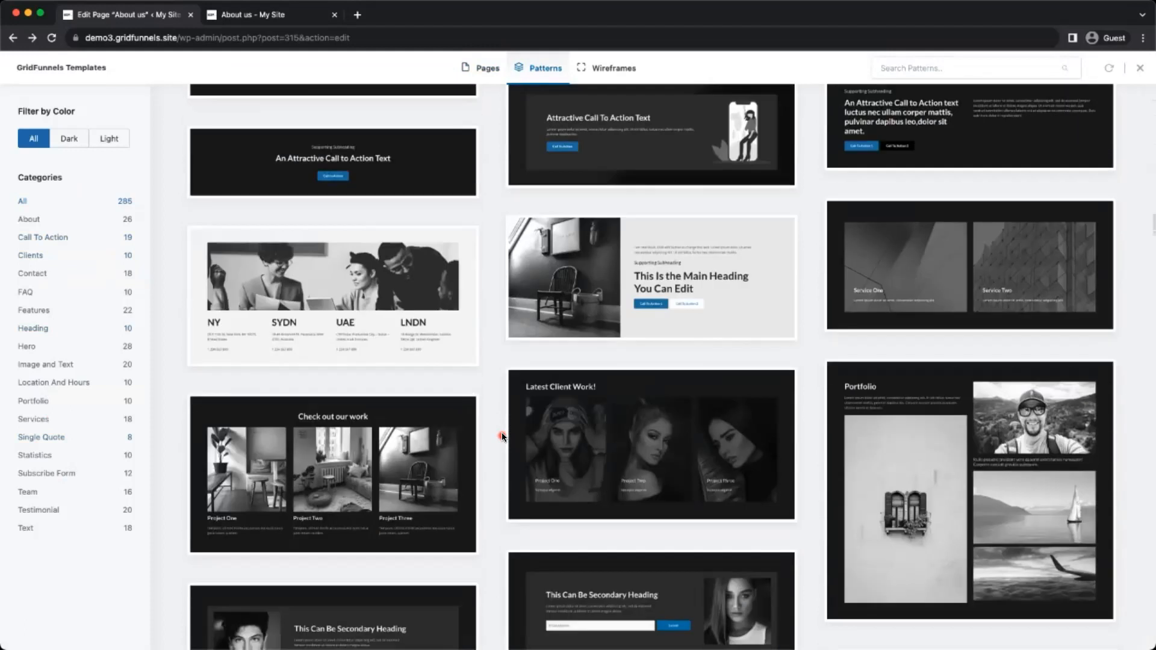
{"action": "scroll", "coordinate": [502, 436], "scroll_direction": "down", "scroll_amount": 14}
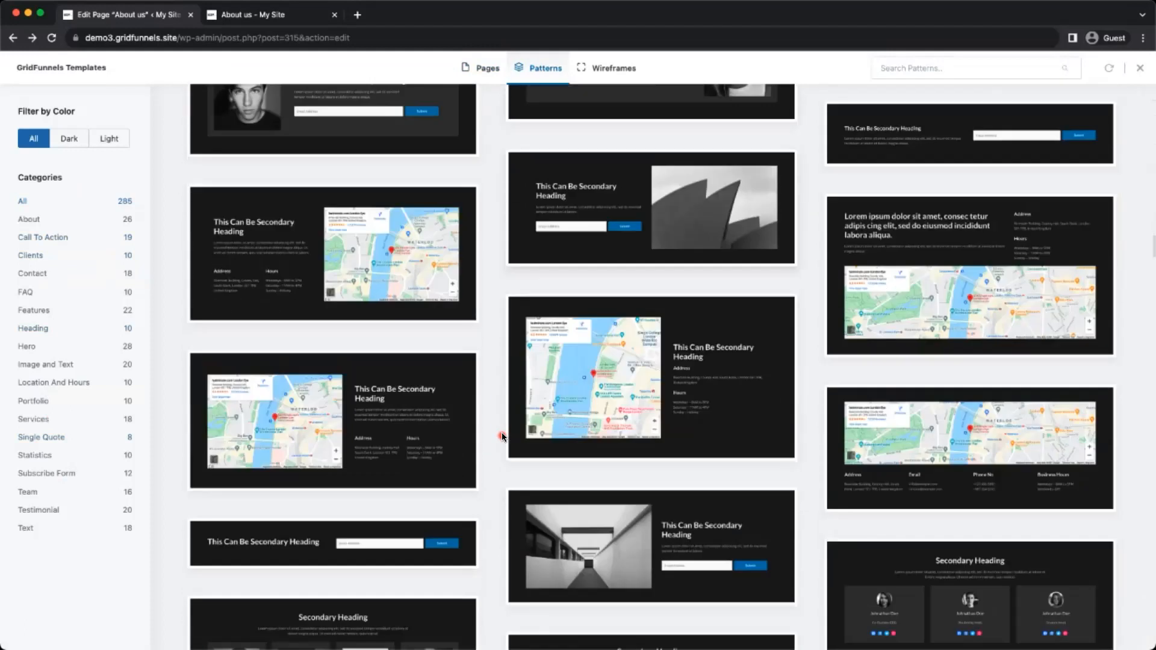
{"action": "scroll", "coordinate": [502, 435], "scroll_direction": "down", "scroll_amount": 20}
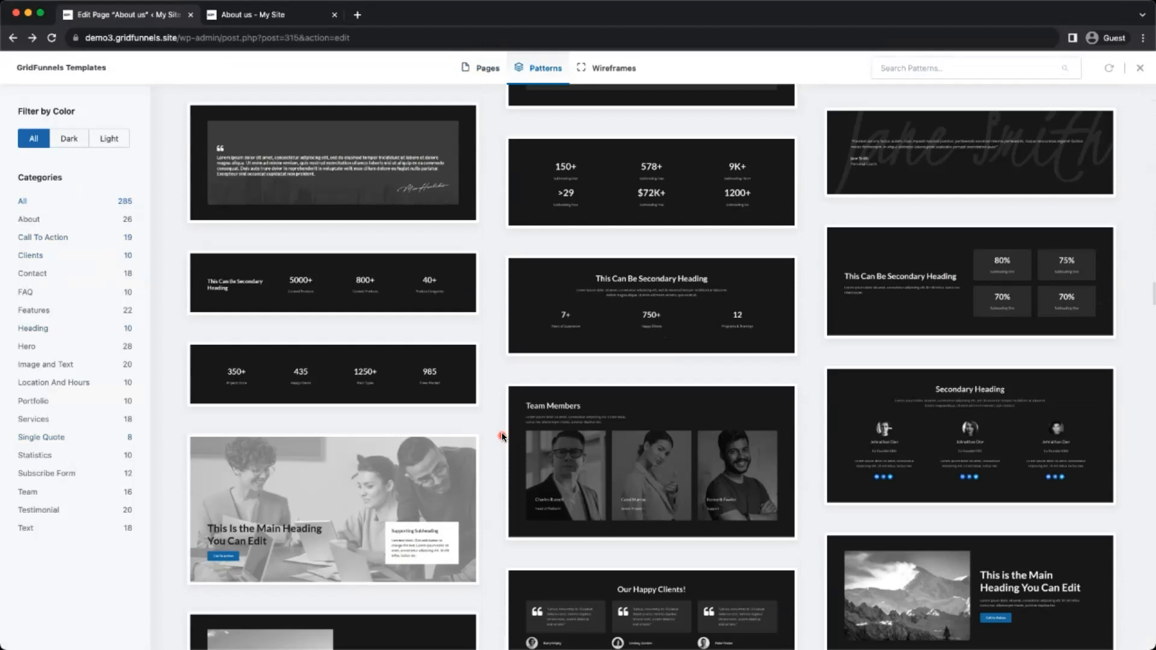
{"action": "scroll", "coordinate": [502, 436], "scroll_direction": "down", "scroll_amount": 20}
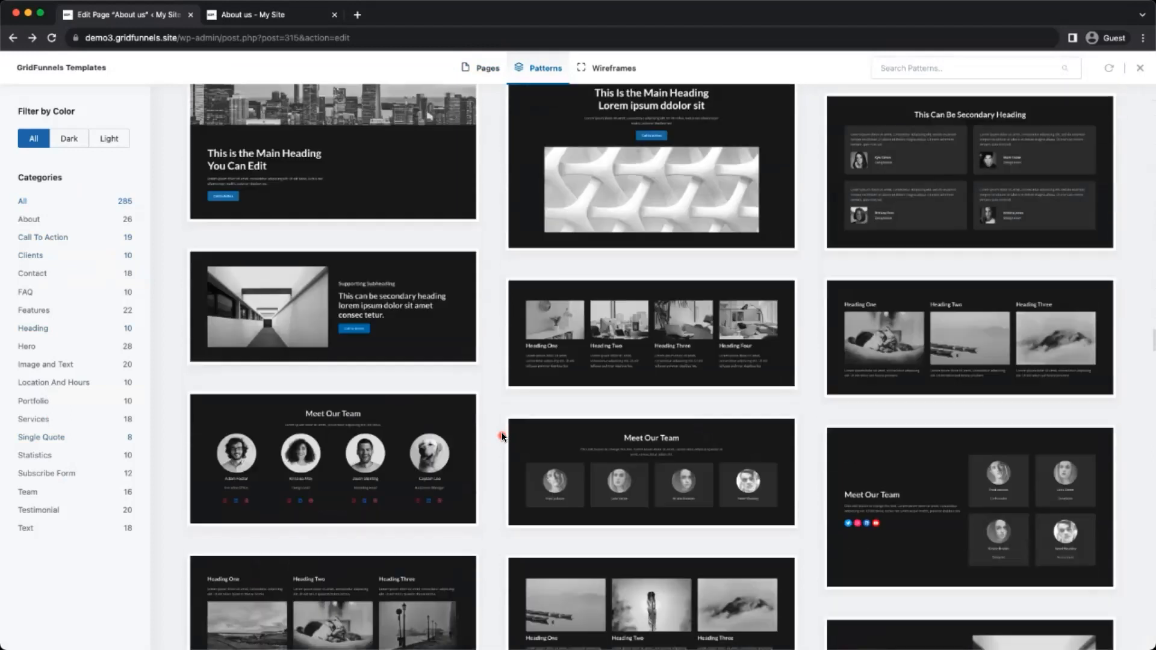
{"action": "scroll", "coordinate": [712, 392], "scroll_direction": "down", "scroll_amount": 10}
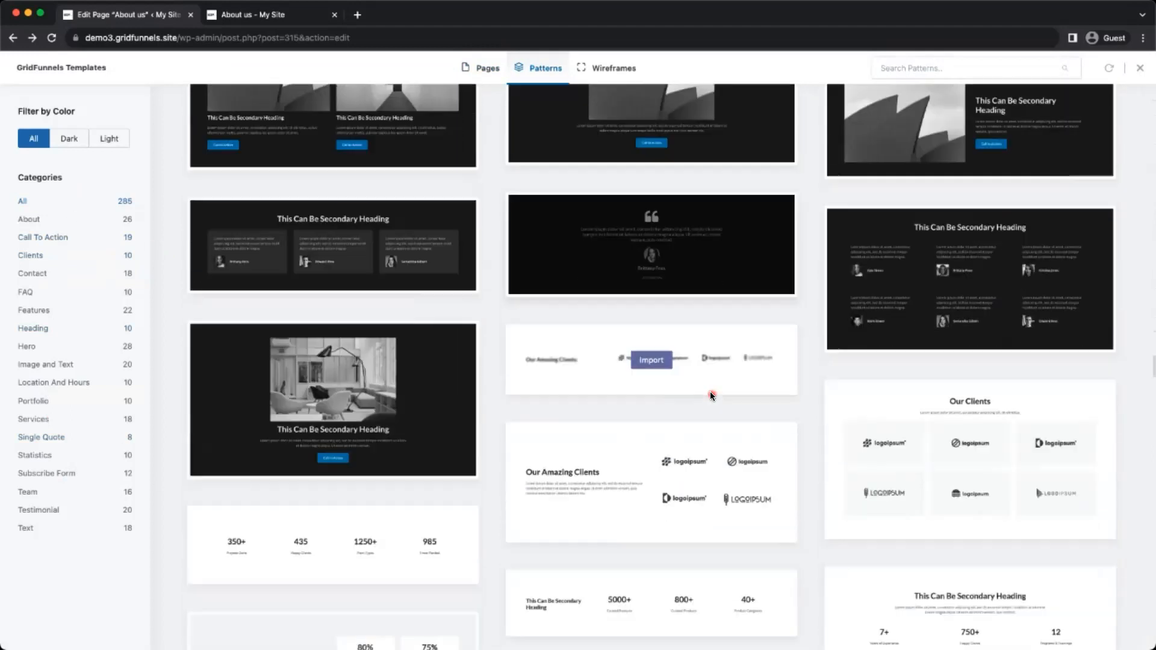
Import the light statistics pattern with a secondary heading beside four white percentage boxes into the About us page
{"action": "scroll", "coordinate": [710, 396], "scroll_direction": "down", "scroll_amount": 6}
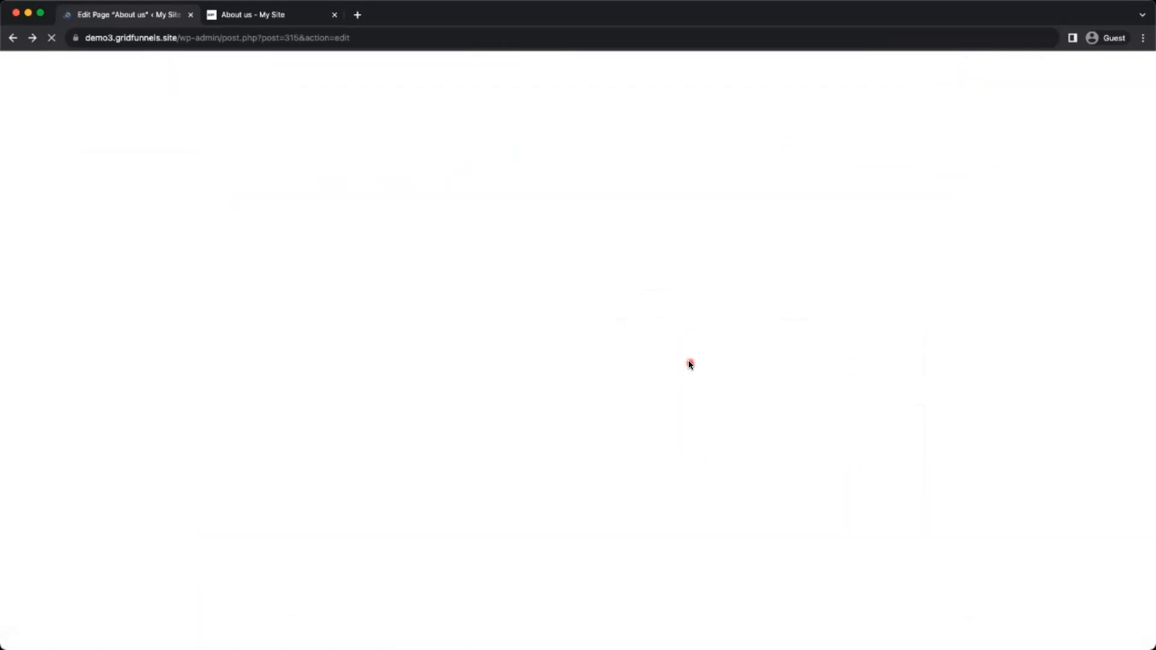
{"action": "left_click", "coordinate": [599, 327]}
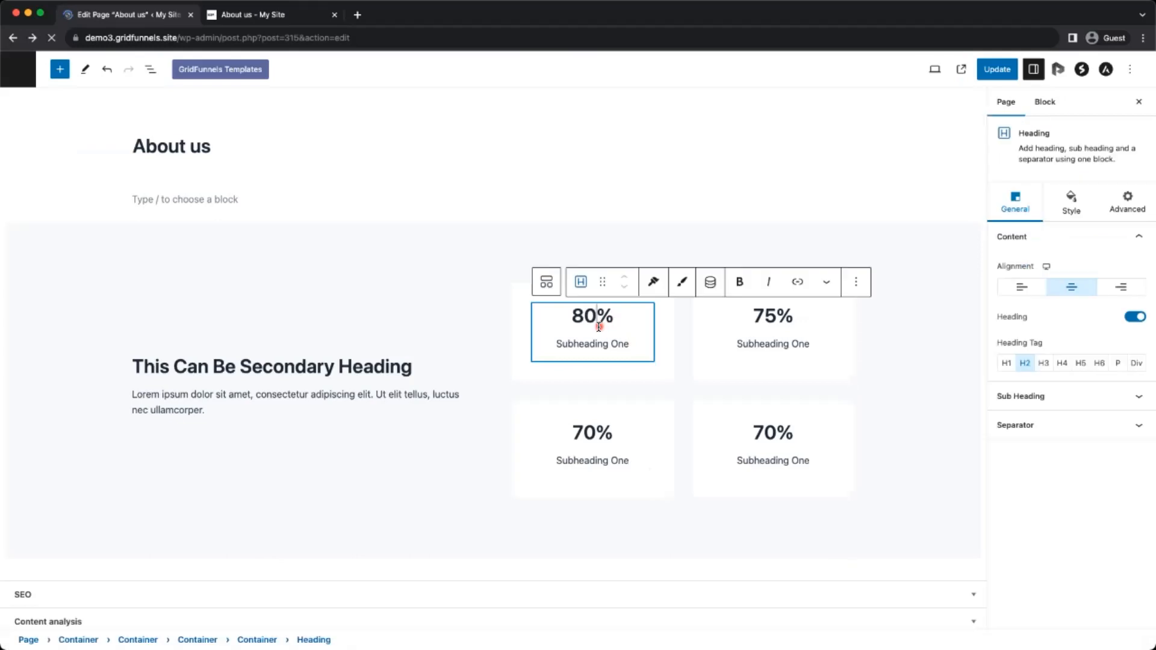
{"action": "left_click", "coordinate": [339, 366]}
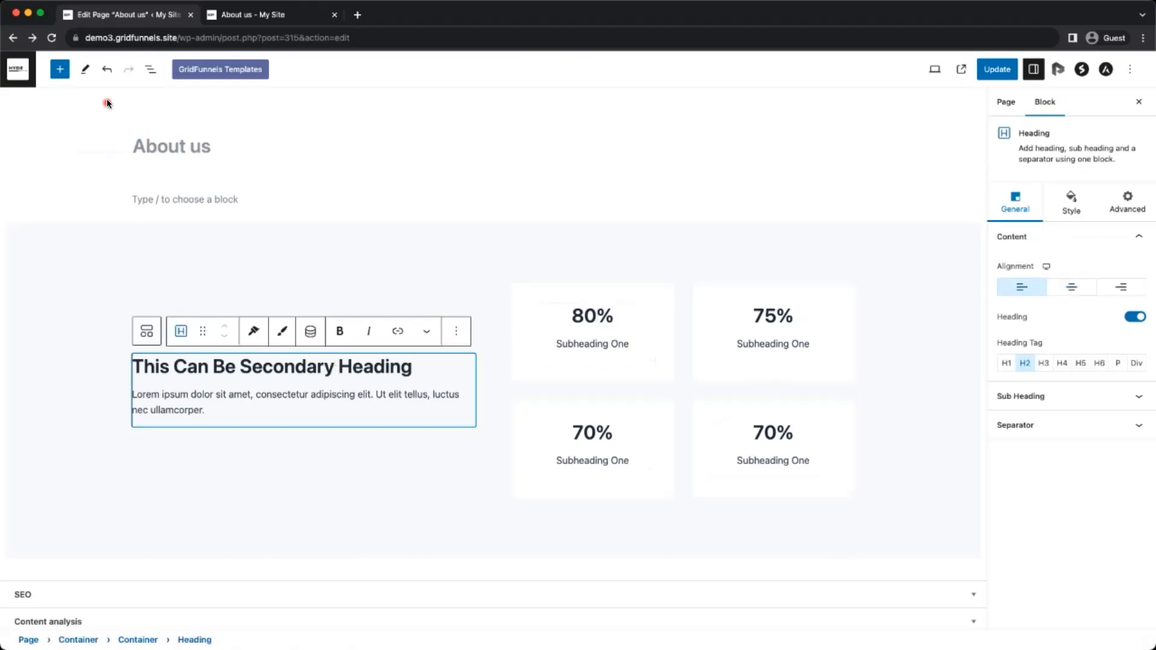
Examine the nested block structure of the imported statistics section, down to the heading inside its first box container
{"action": "left_click", "coordinate": [147, 70]}
{"action": "left_click", "coordinate": [56, 155]}
{"action": "left_click", "coordinate": [74, 182]}
{"action": "left_click", "coordinate": [73, 199]}
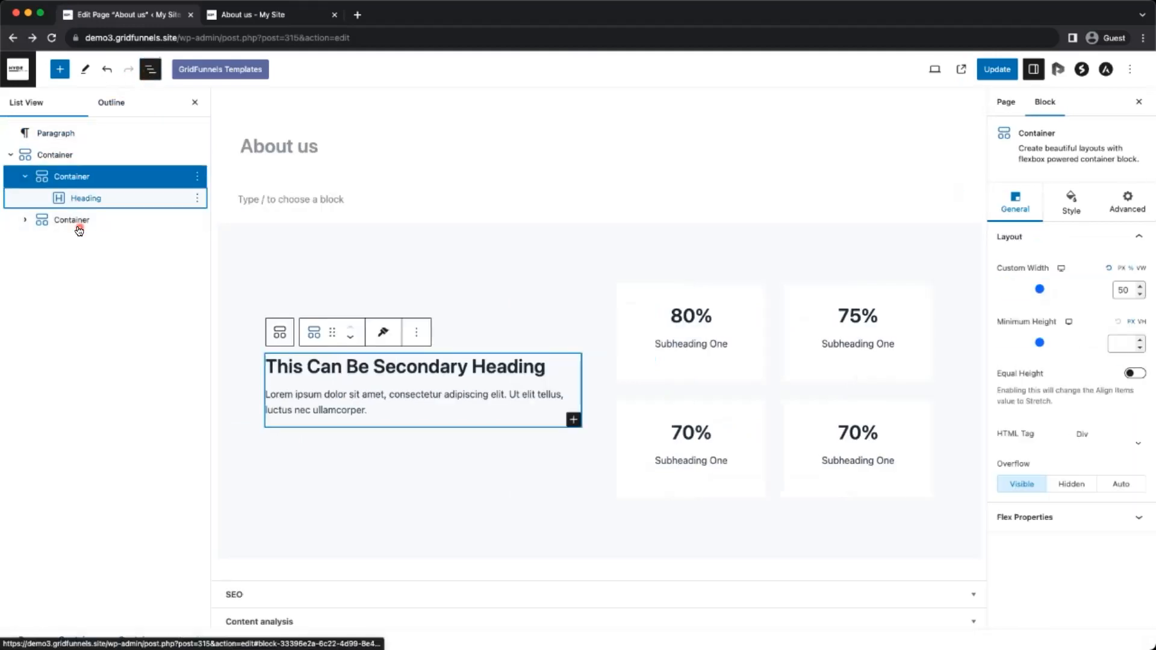
{"action": "left_click", "coordinate": [25, 225]}
{"action": "left_click", "coordinate": [24, 221]}
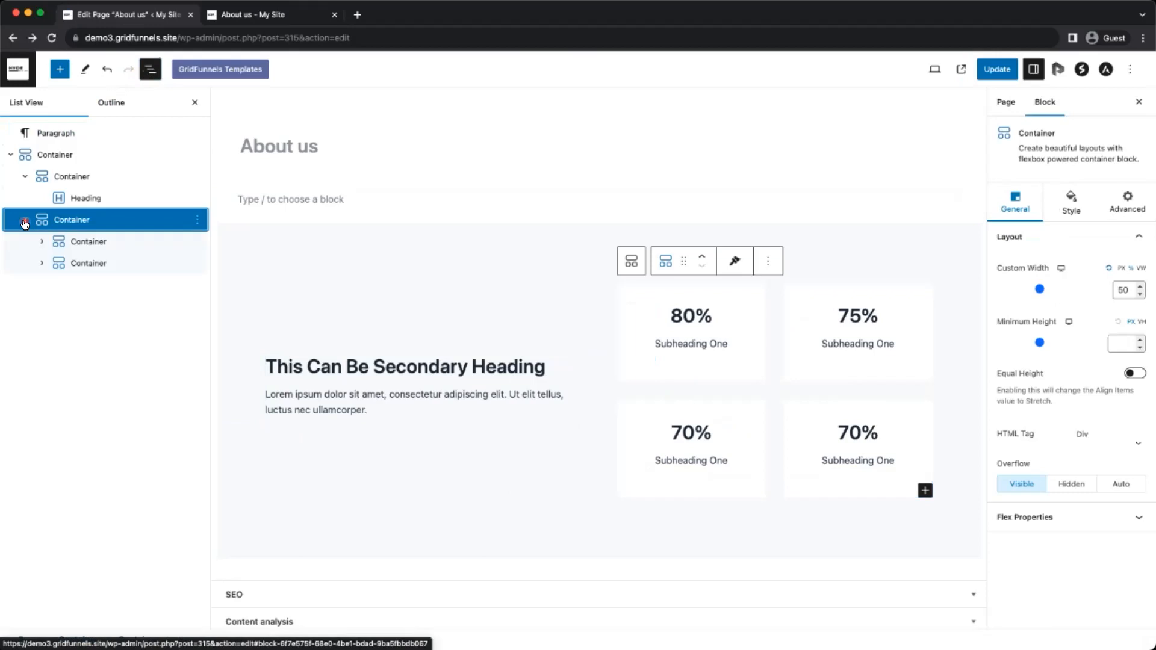
{"action": "left_click", "coordinate": [90, 242]}
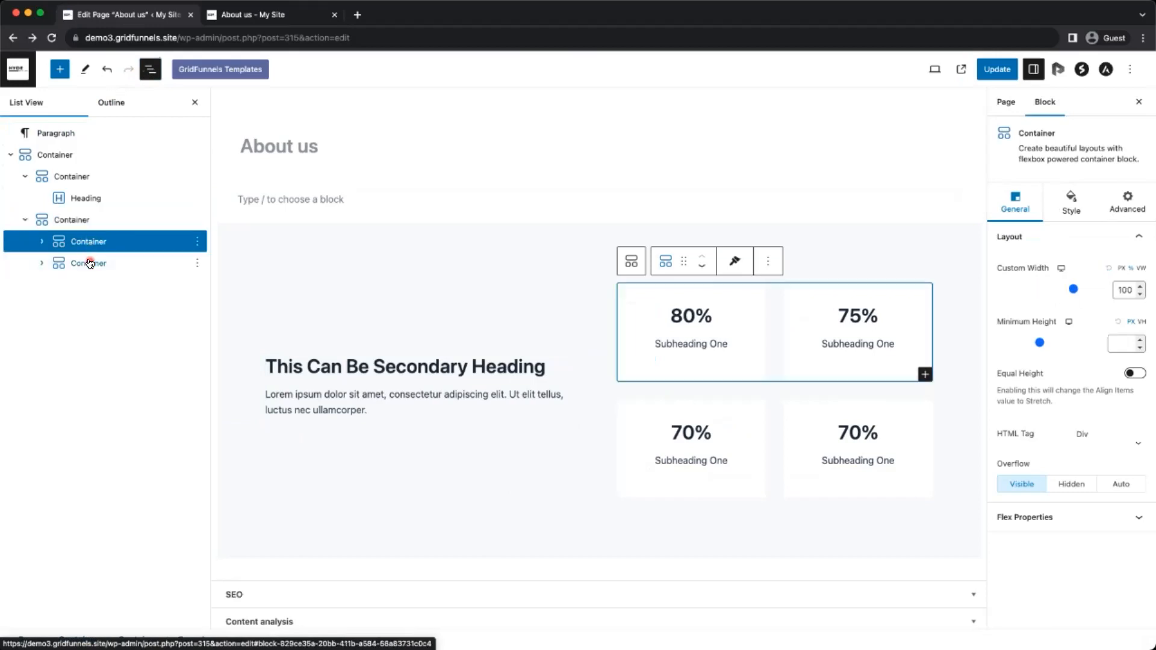
{"action": "left_click", "coordinate": [91, 263]}
{"action": "left_click", "coordinate": [41, 263]}
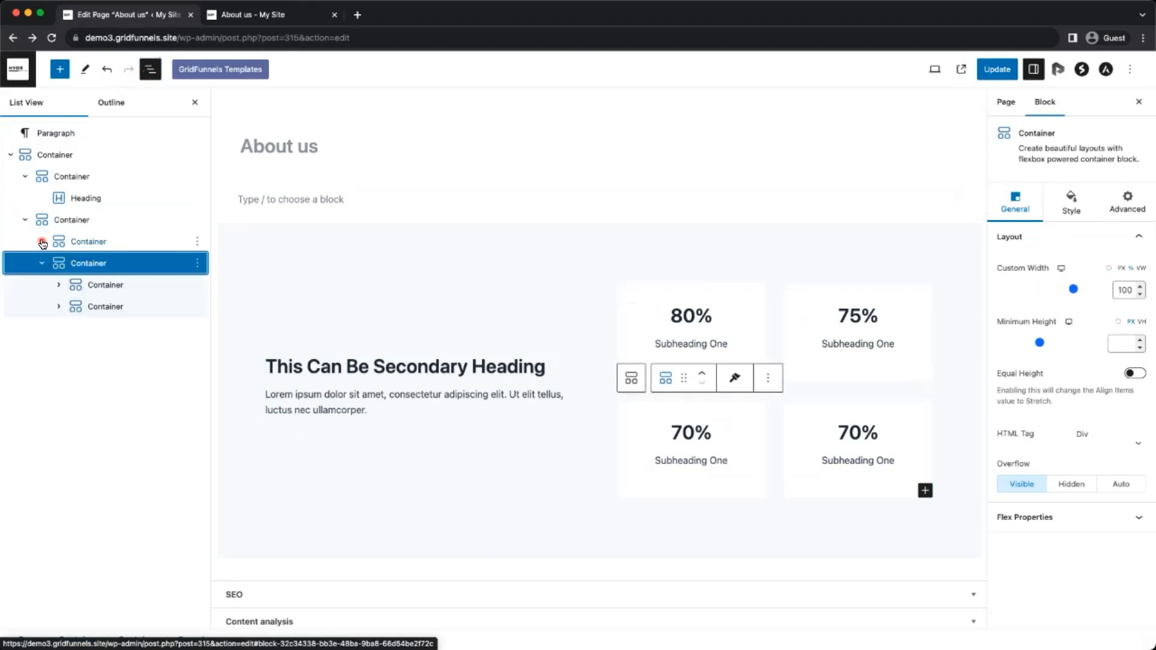
{"action": "left_click", "coordinate": [42, 242]}
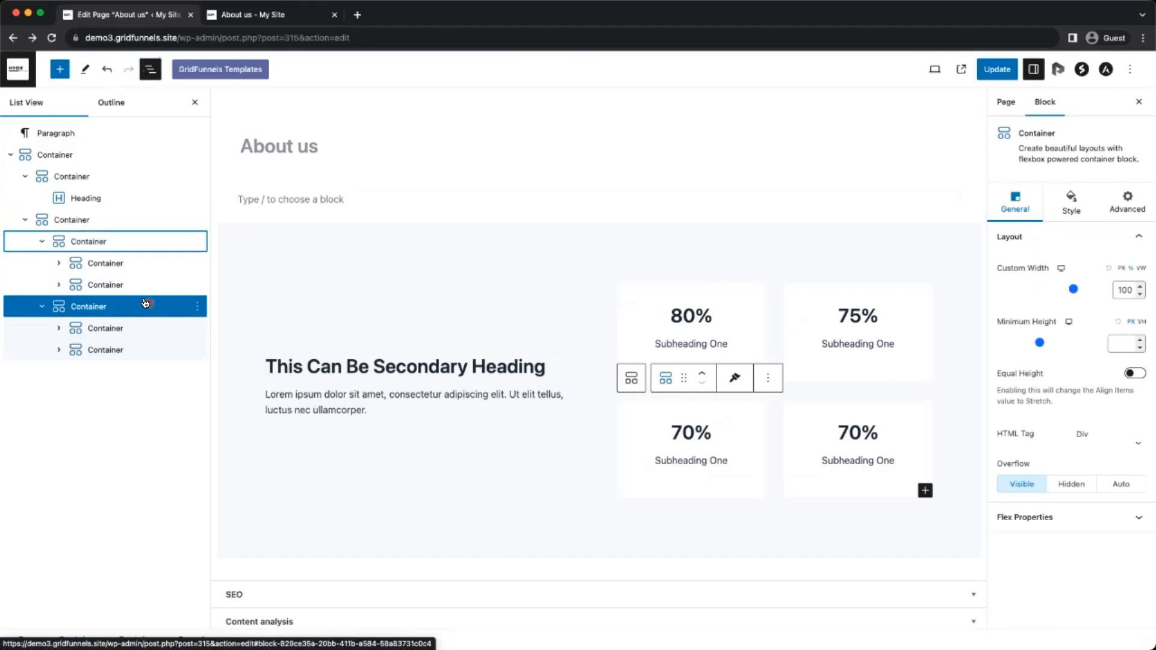
{"action": "left_click", "coordinate": [58, 263]}
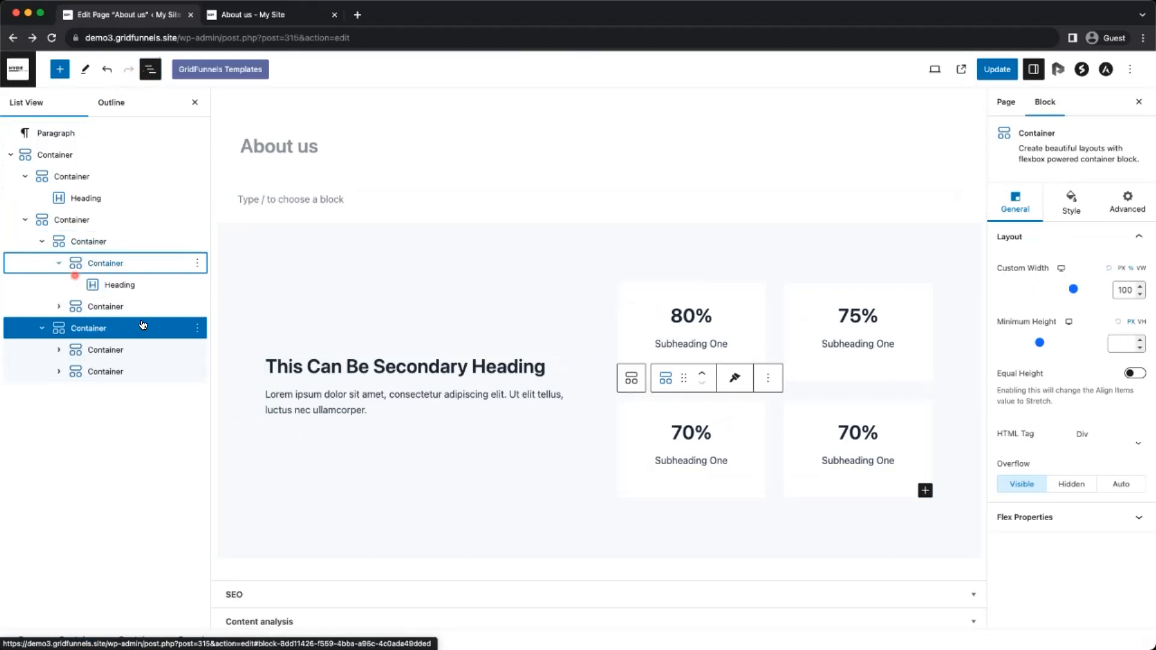
Change the first statistics box's heading to 50% and save the page
{"action": "left_click", "coordinate": [693, 316]}
{"action": "key", "text": "BackSpace"}
{"action": "key", "text": "BackSpace"}
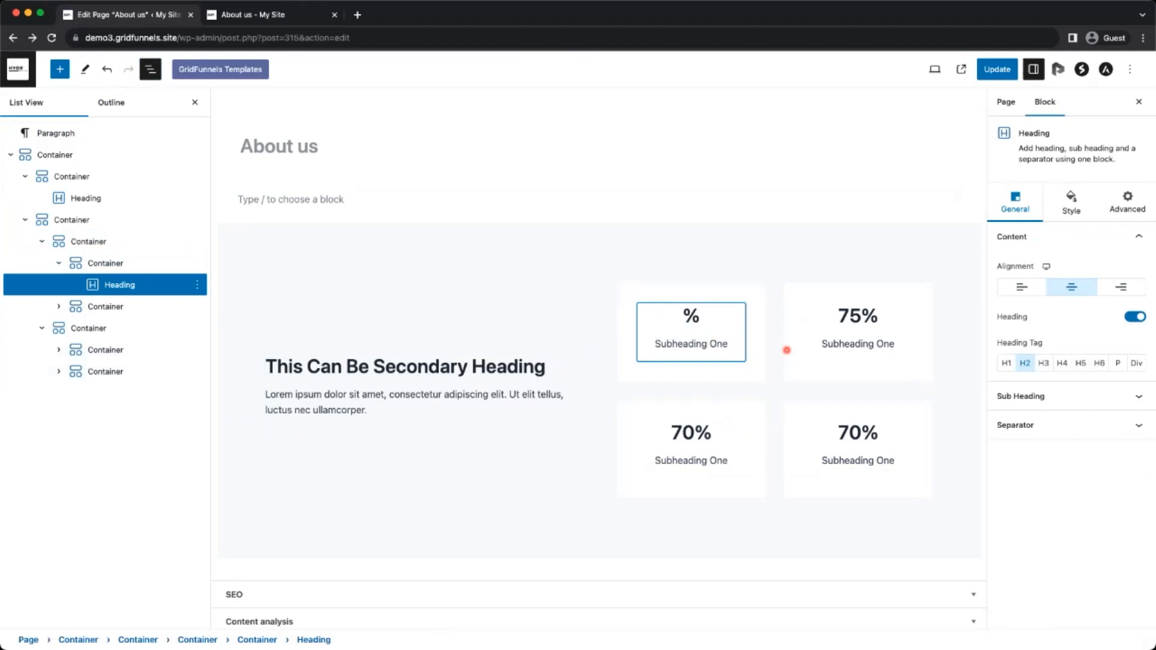
{"action": "type", "text": "50"}
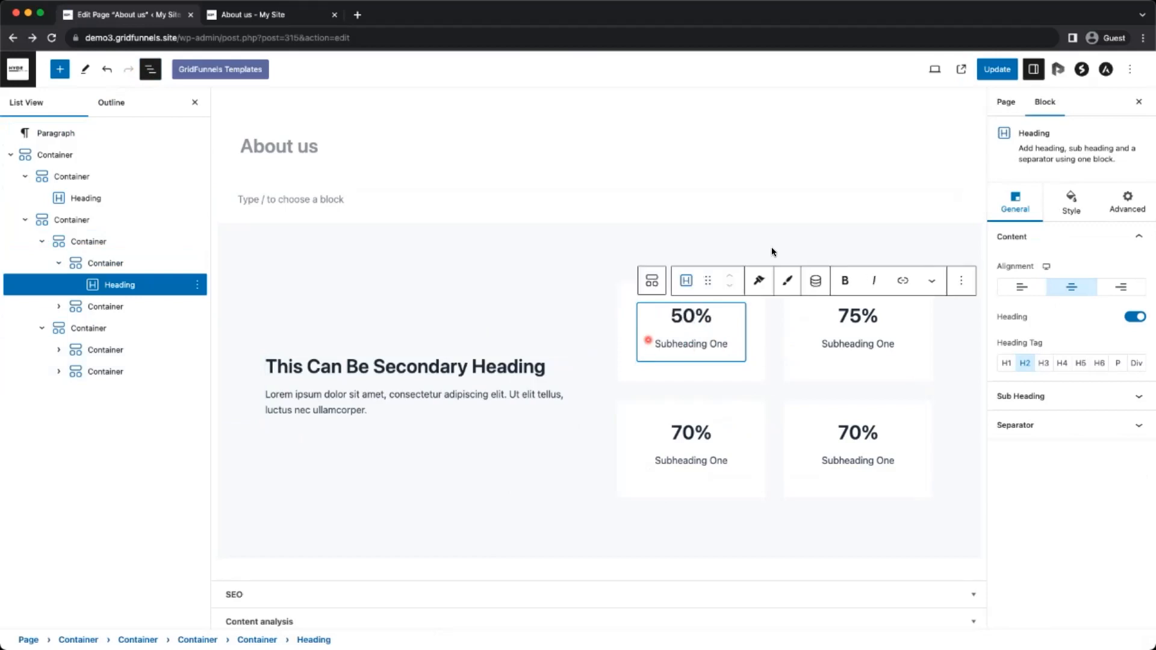
{"action": "left_click", "coordinate": [997, 69]}
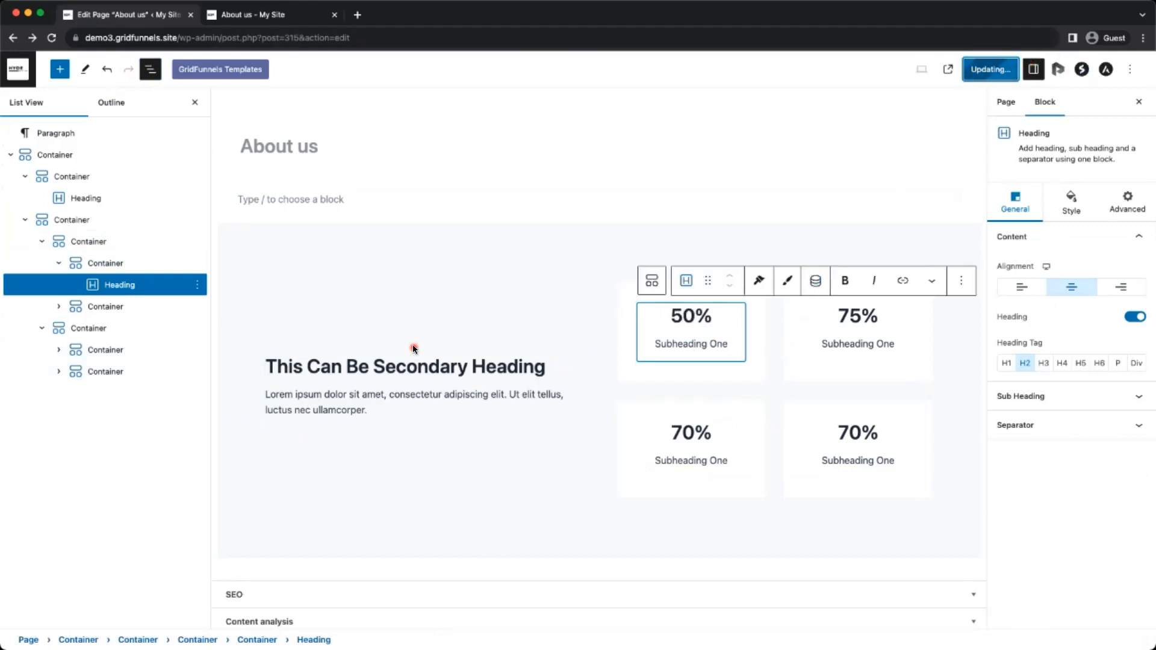
Import the light team pattern with four member photos, descriptions and social icons from the GridFunnels patterns
{"action": "left_click", "coordinate": [11, 155]}
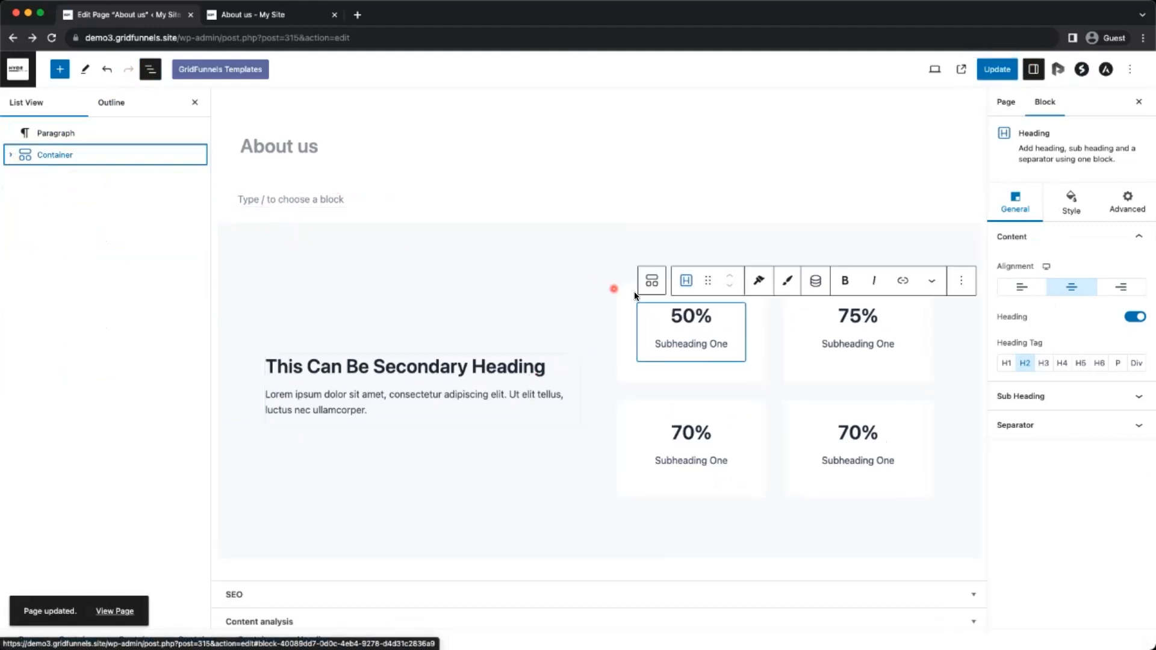
{"action": "left_click", "coordinate": [204, 76]}
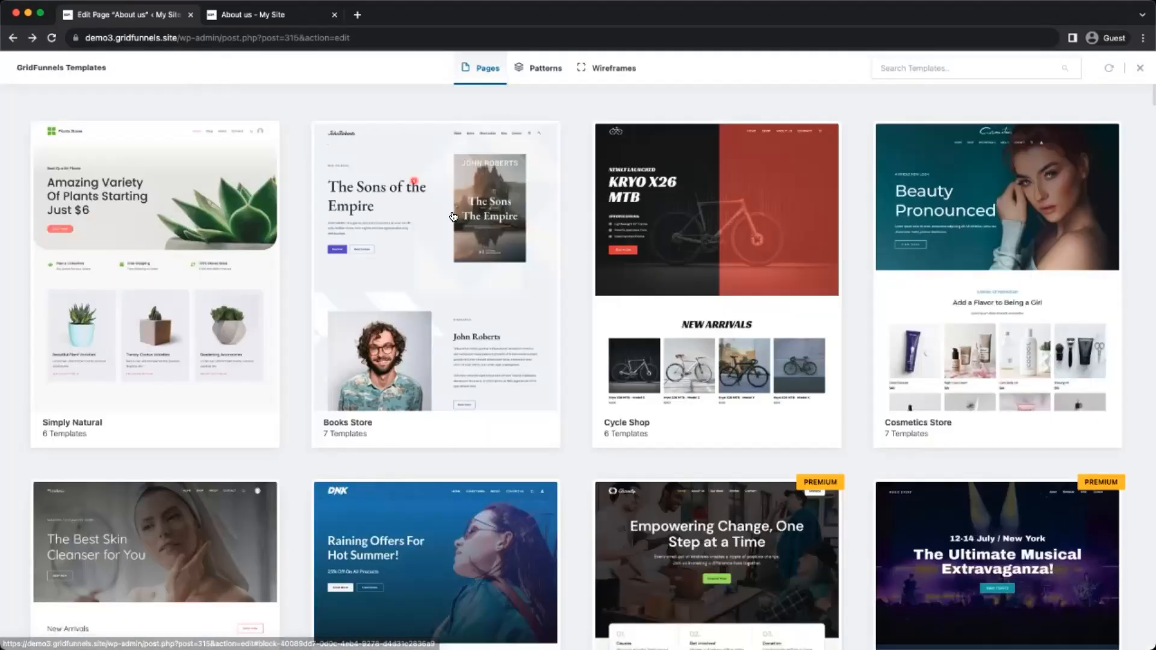
{"action": "left_click", "coordinate": [547, 67]}
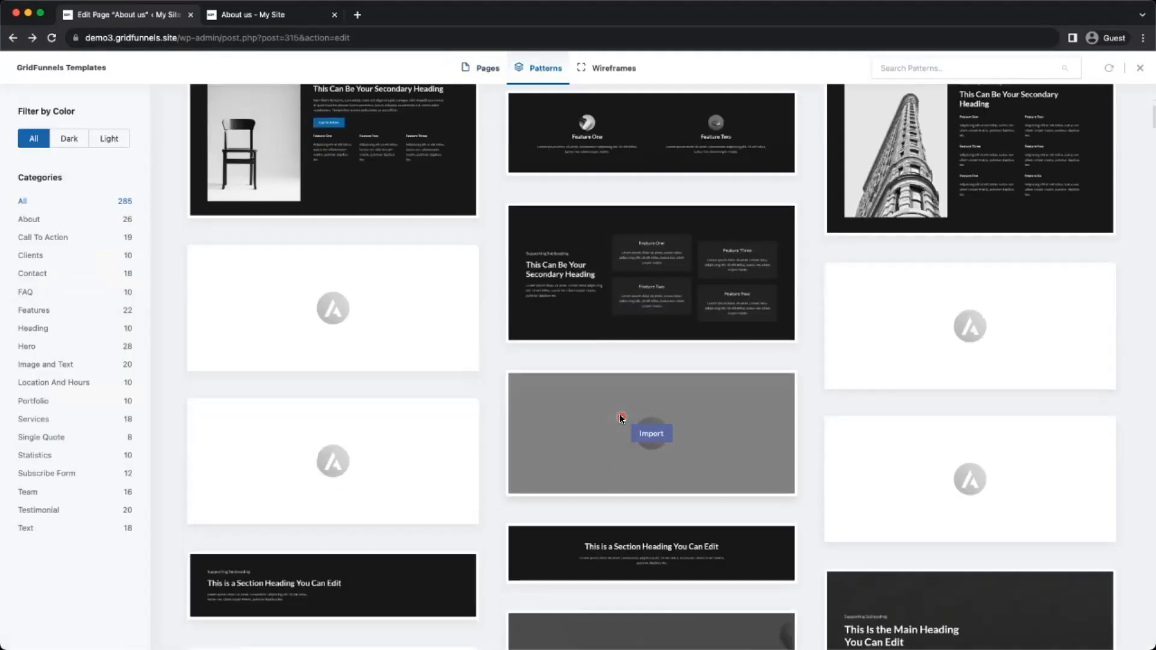
{"action": "scroll", "coordinate": [619, 414], "scroll_direction": "down", "scroll_amount": 20}
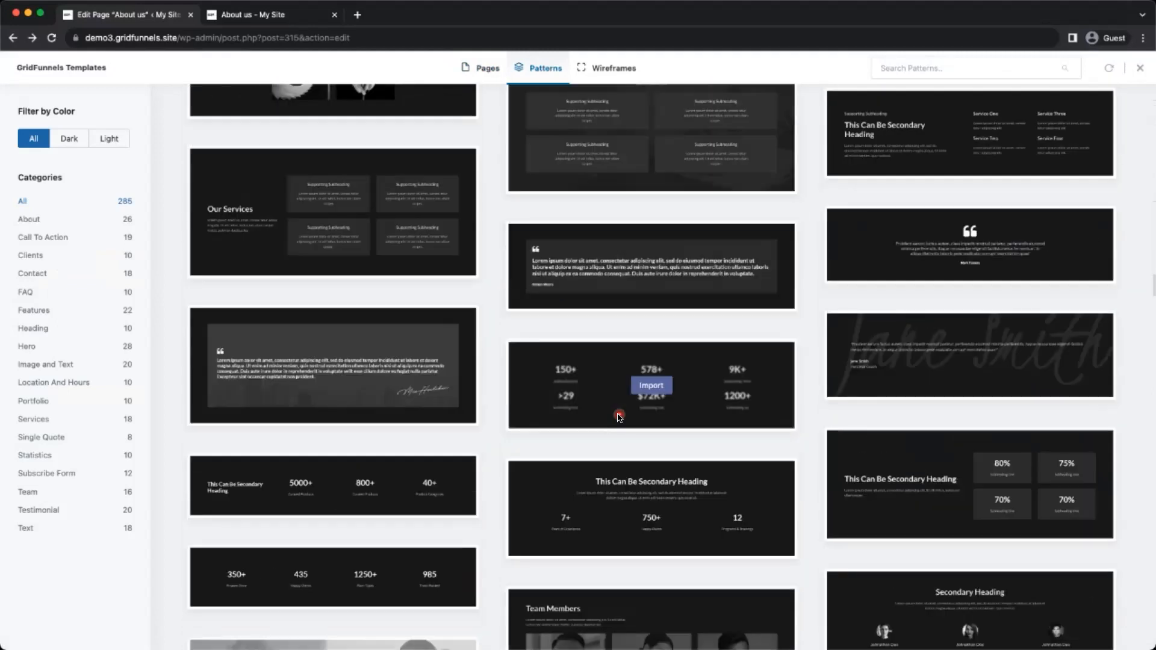
{"action": "scroll", "coordinate": [620, 416], "scroll_direction": "down", "scroll_amount": 20}
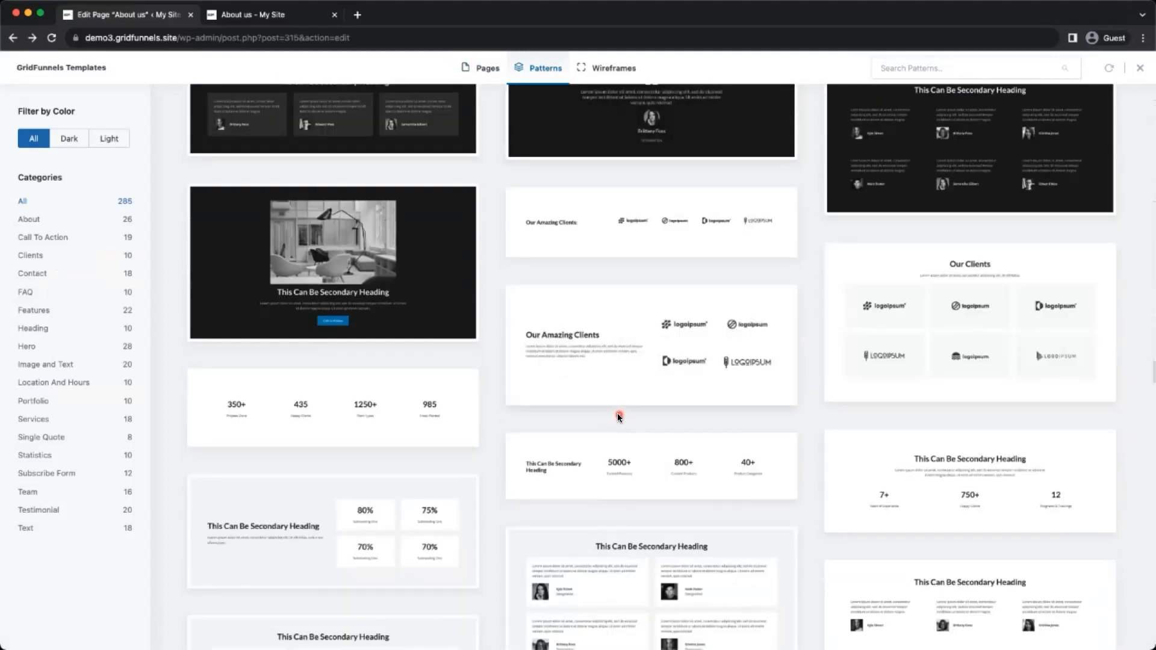
{"action": "scroll", "coordinate": [618, 417], "scroll_direction": "down", "scroll_amount": 10}
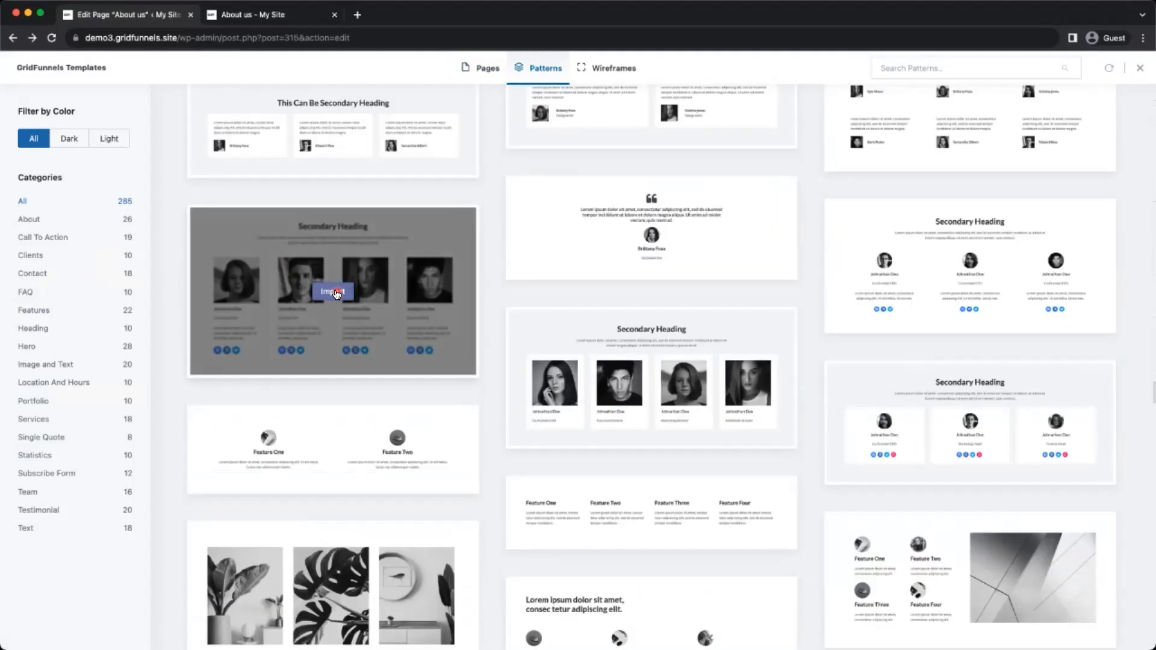
{"action": "left_click", "coordinate": [335, 293]}
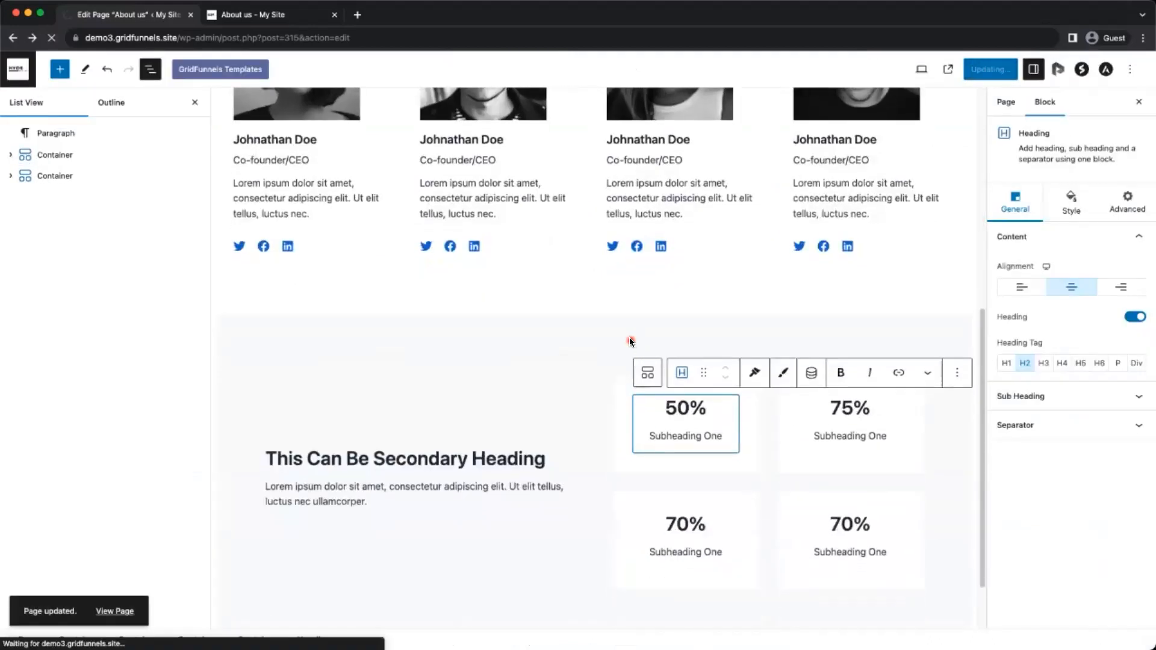
Look over the imported team and statistics sections and delete the empty paragraph block above them
{"action": "scroll", "coordinate": [541, 268], "scroll_direction": "up", "scroll_amount": 5}
{"action": "scroll", "coordinate": [537, 339], "scroll_direction": "down", "scroll_amount": 2}
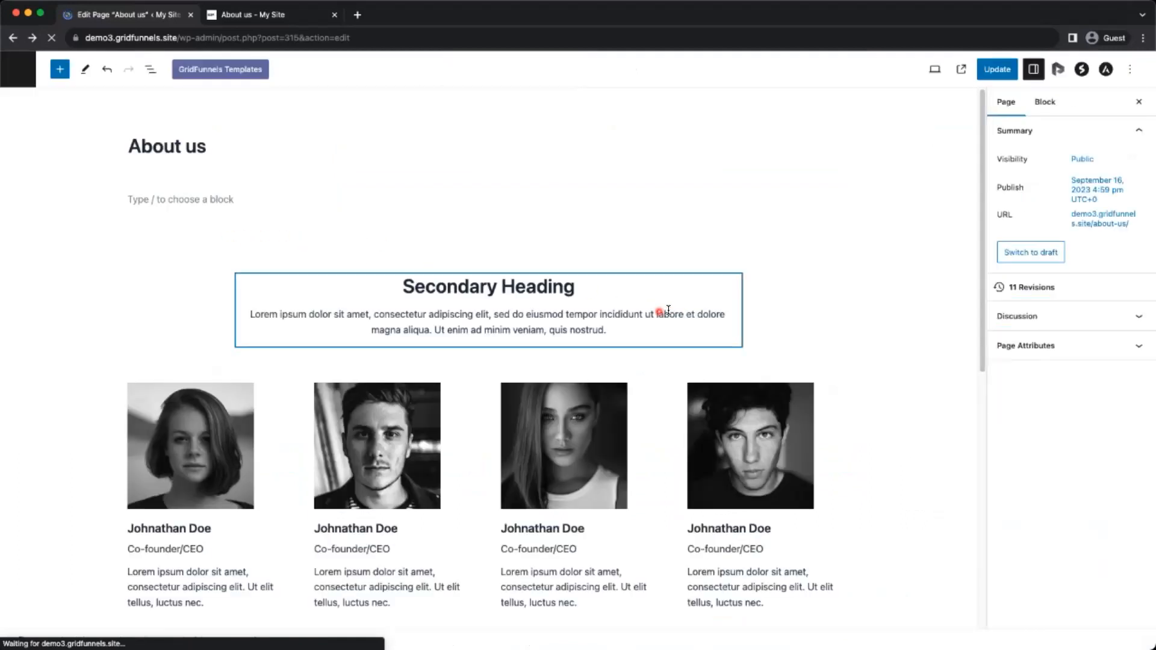
{"action": "scroll", "coordinate": [479, 418], "scroll_direction": "down", "scroll_amount": 7}
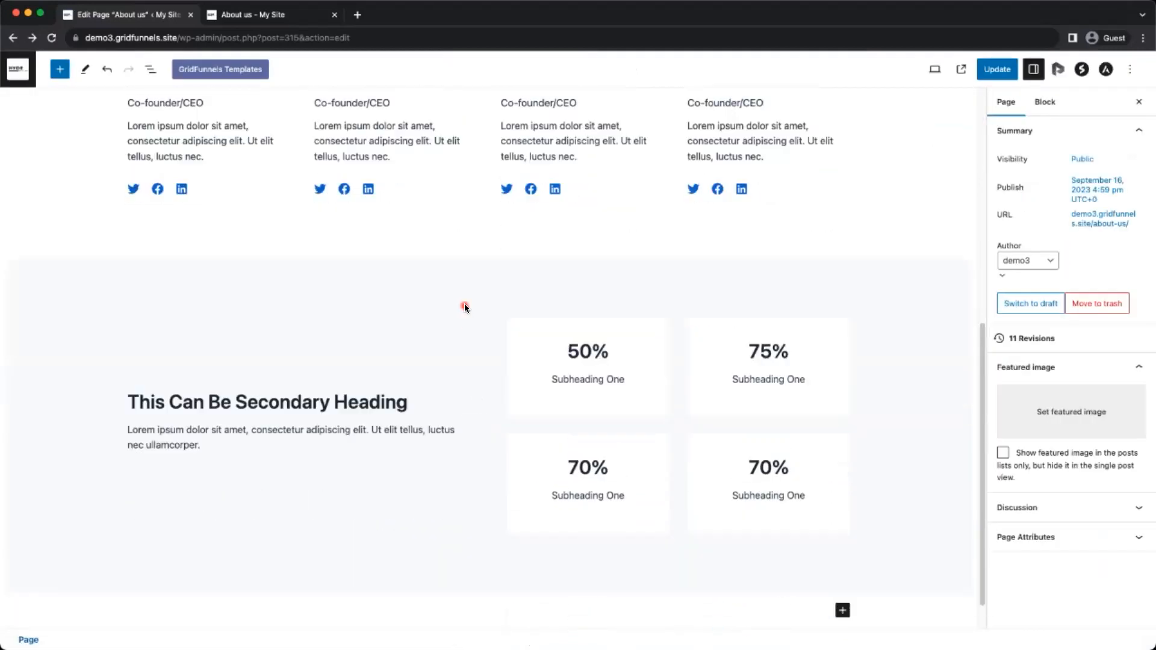
{"action": "scroll", "coordinate": [464, 303], "scroll_direction": "up", "scroll_amount": 5}
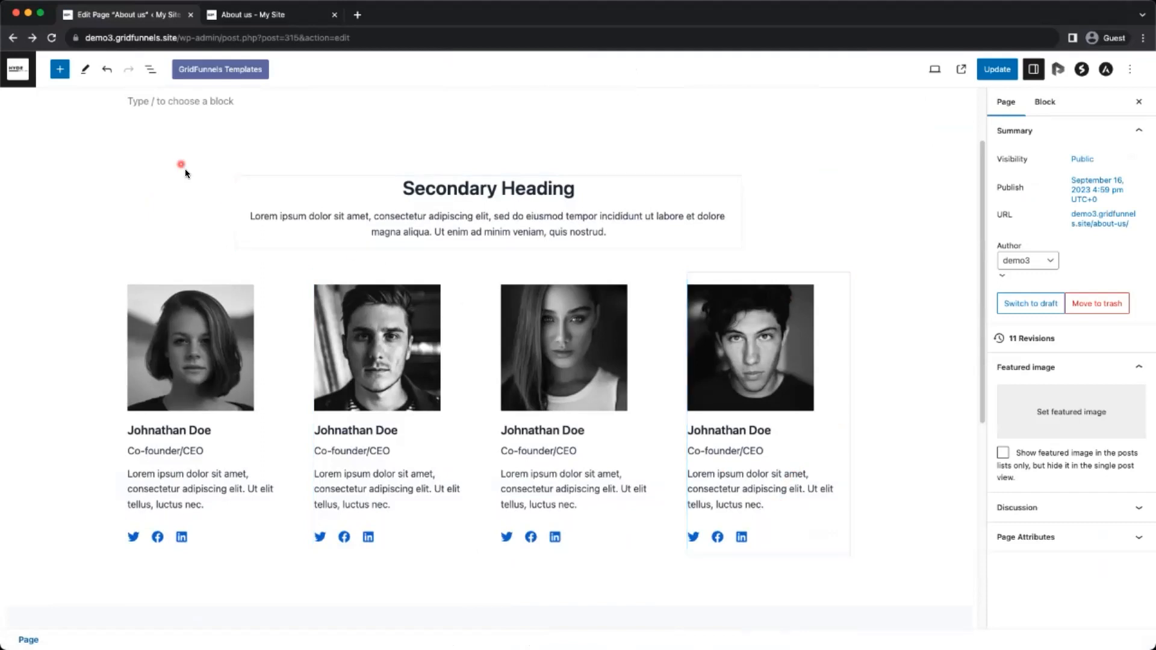
{"action": "left_click", "coordinate": [150, 70]}
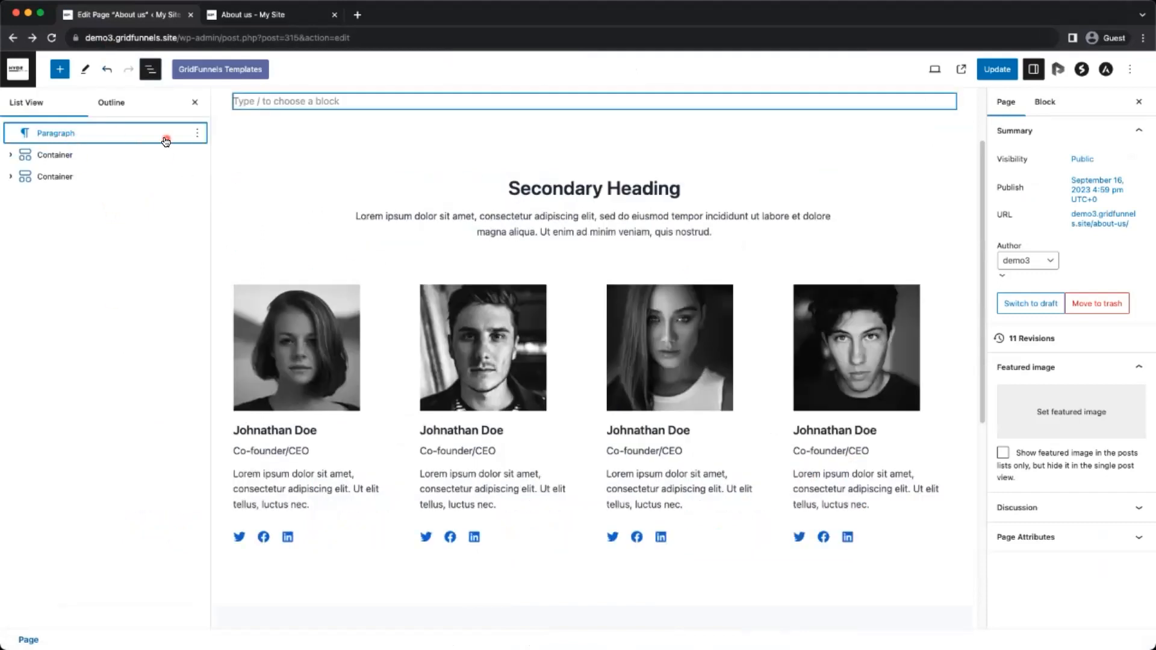
{"action": "left_click", "coordinate": [196, 134]}
{"action": "left_click", "coordinate": [232, 432]}
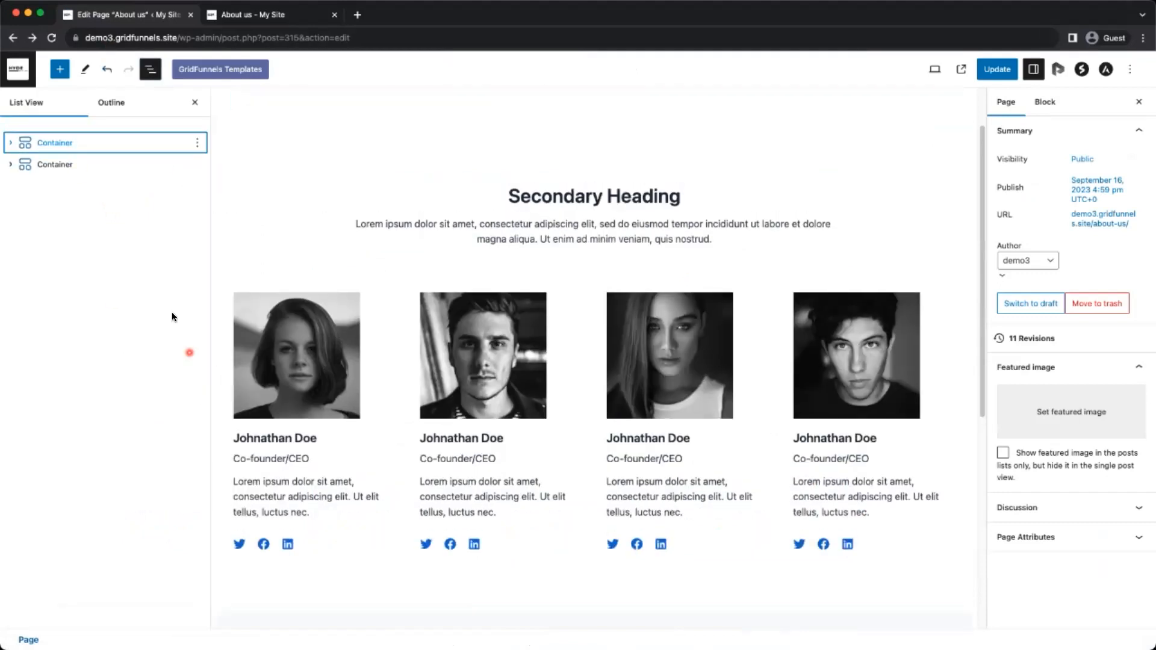
Move the team section's container below the statistics section and check the order of both containers
{"action": "left_click", "coordinate": [67, 138]}
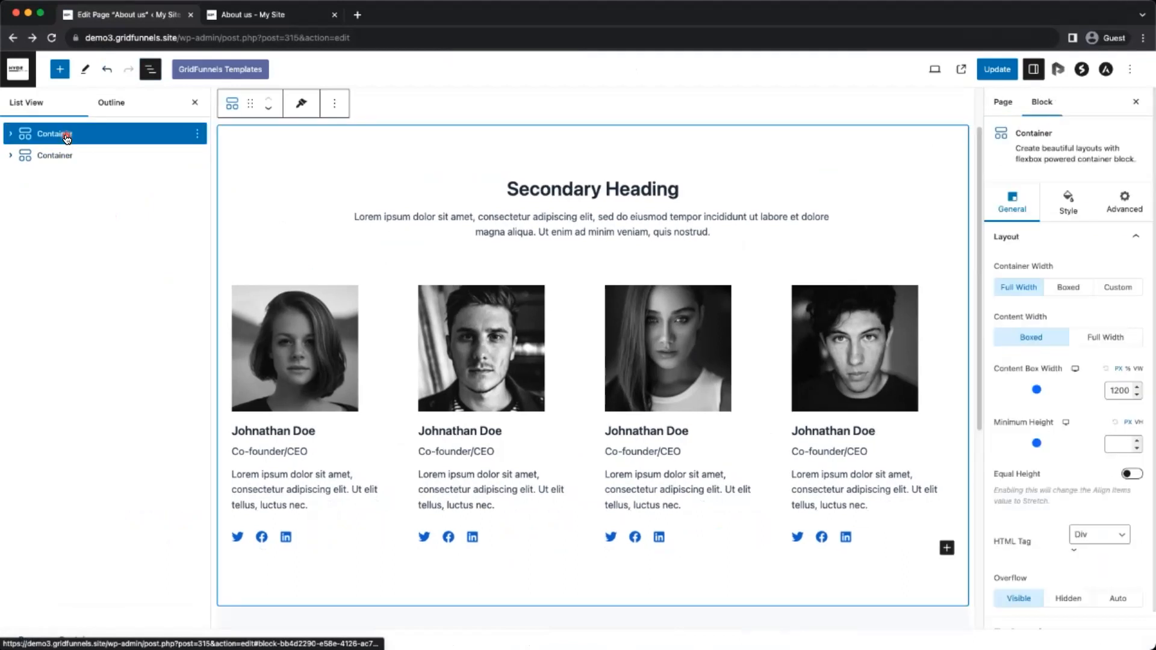
{"action": "left_click", "coordinate": [269, 112]}
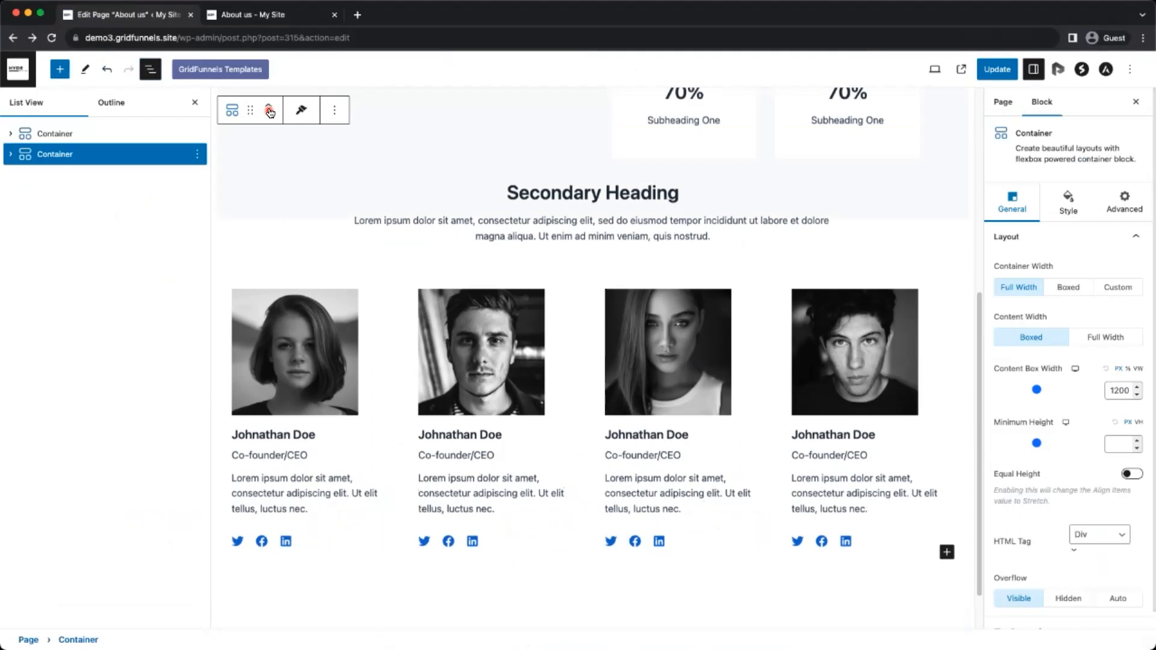
{"action": "scroll", "coordinate": [622, 366], "scroll_direction": "up", "scroll_amount": 6}
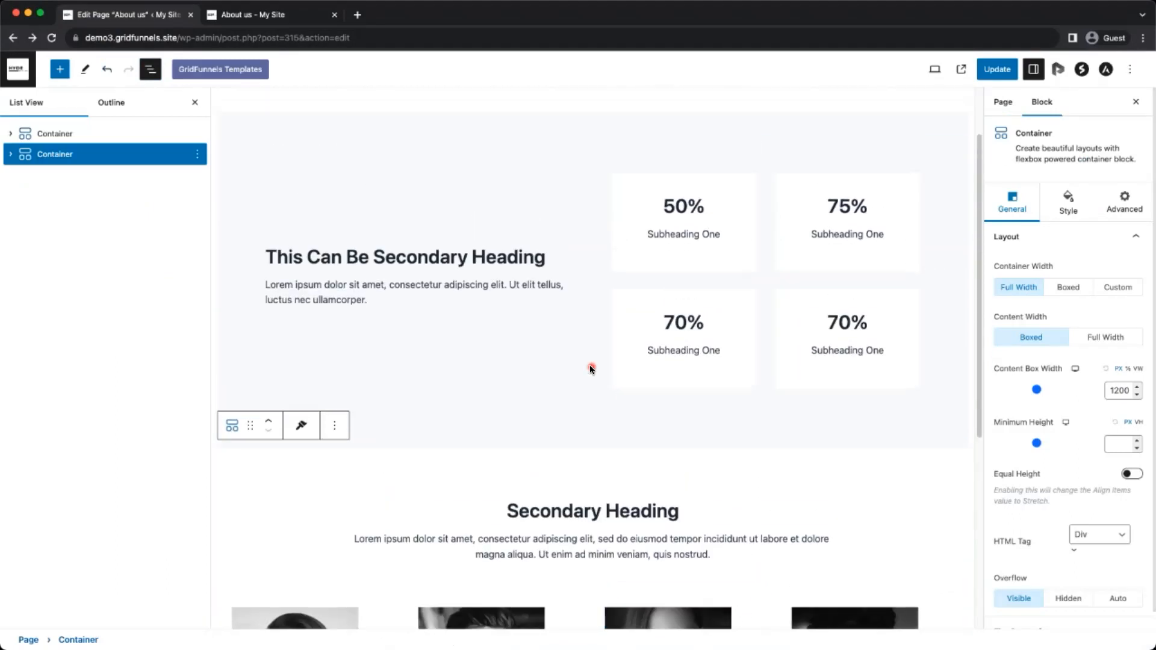
{"action": "left_click", "coordinate": [91, 134]}
{"action": "left_click", "coordinate": [85, 155]}
{"action": "left_click", "coordinate": [90, 133]}
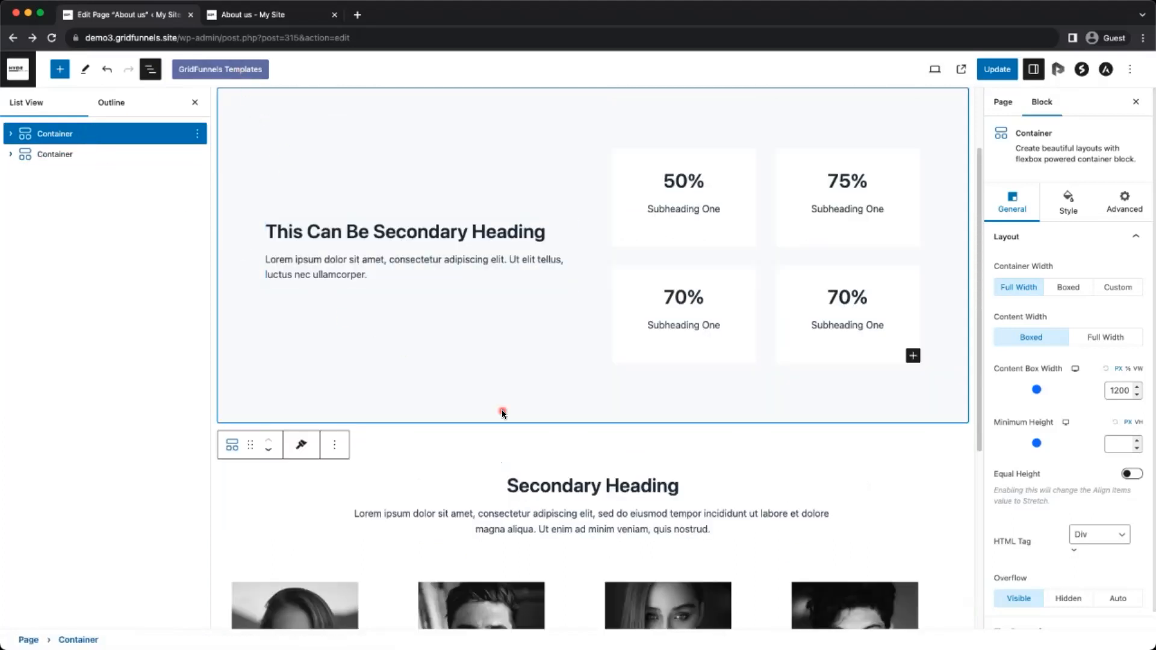
Import the light, centred "Attractive Call To Action Text" wireframe with two buttons from the GridFunnels wireframes
{"action": "scroll", "coordinate": [530, 419], "scroll_direction": "down", "scroll_amount": 5}
{"action": "left_click", "coordinate": [214, 69]}
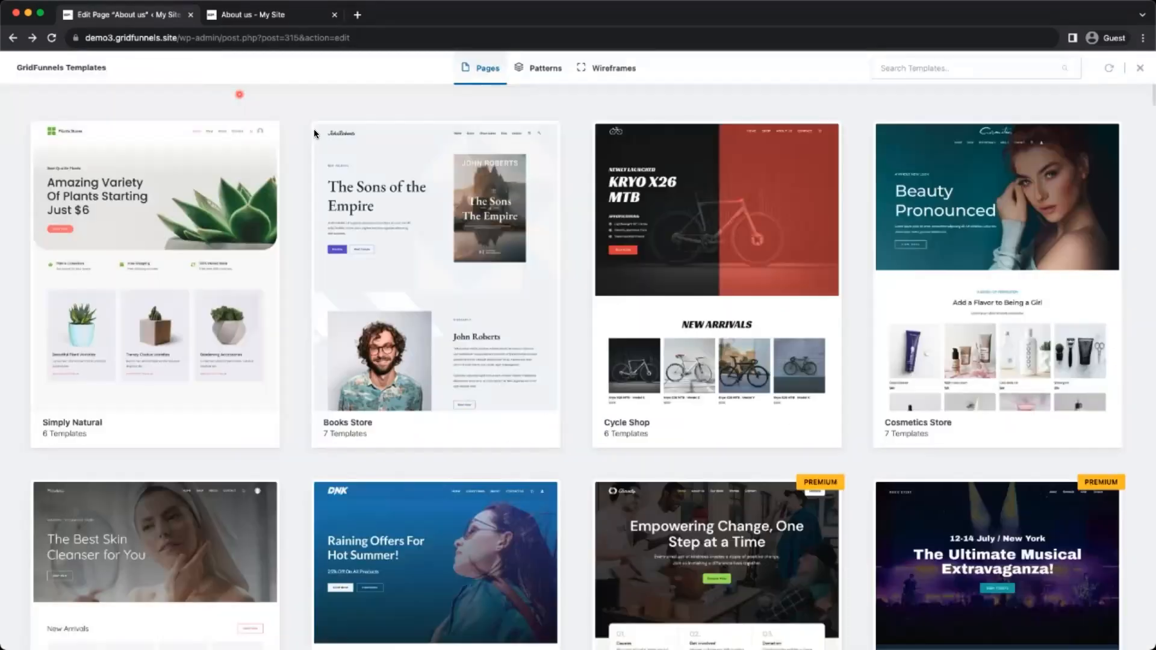
{"action": "left_click", "coordinate": [611, 68]}
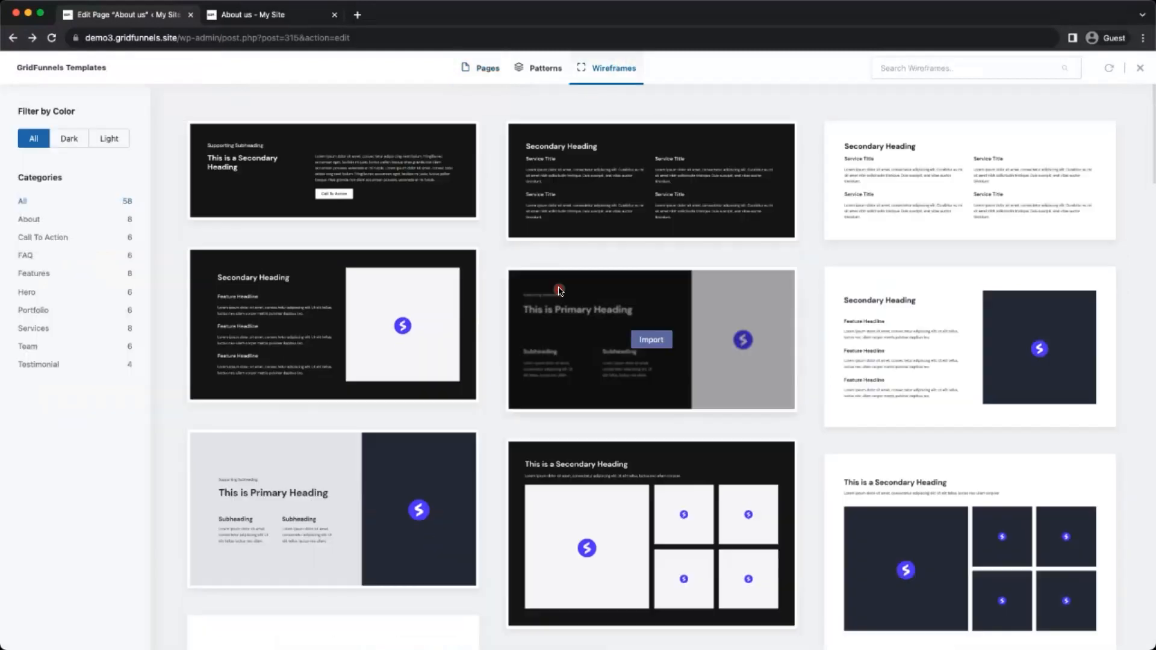
{"action": "scroll", "coordinate": [649, 434], "scroll_direction": "down", "scroll_amount": 7}
{"action": "scroll", "coordinate": [646, 418], "scroll_direction": "down", "scroll_amount": 8}
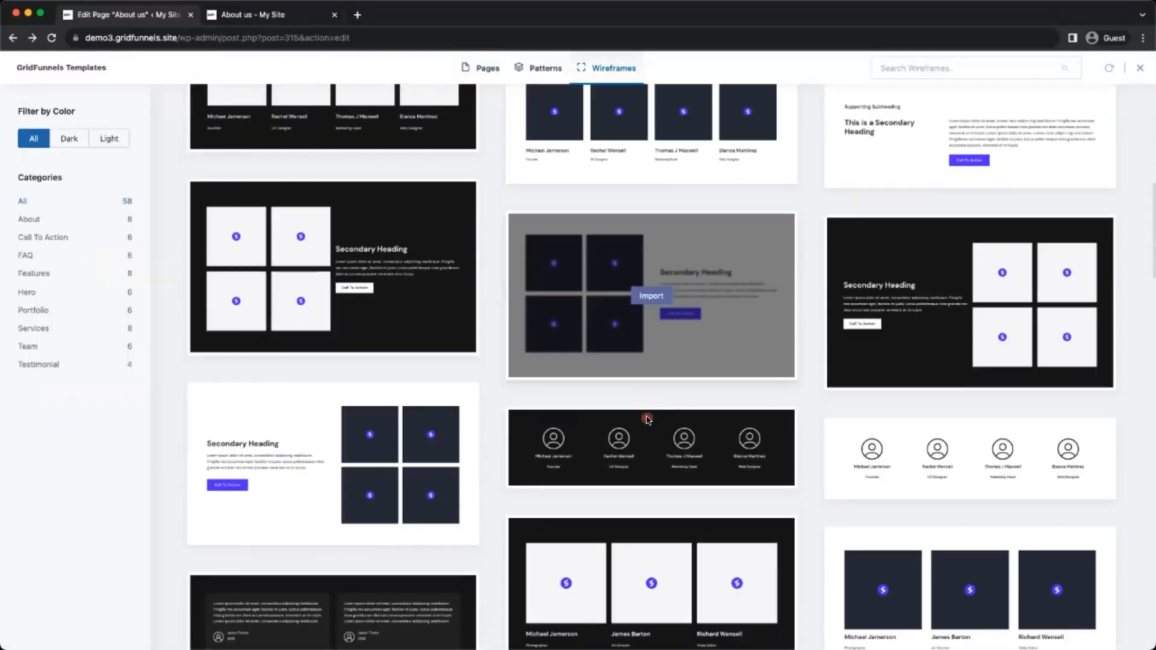
{"action": "scroll", "coordinate": [646, 419], "scroll_direction": "down", "scroll_amount": 15}
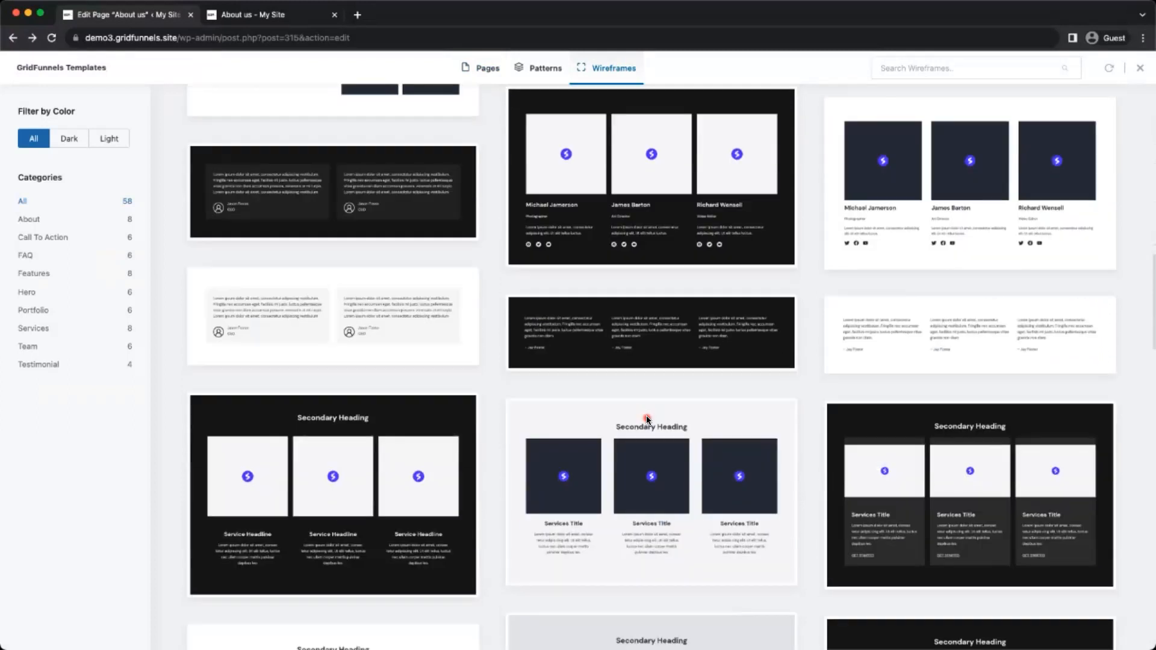
{"action": "scroll", "coordinate": [647, 420], "scroll_direction": "down", "scroll_amount": 5}
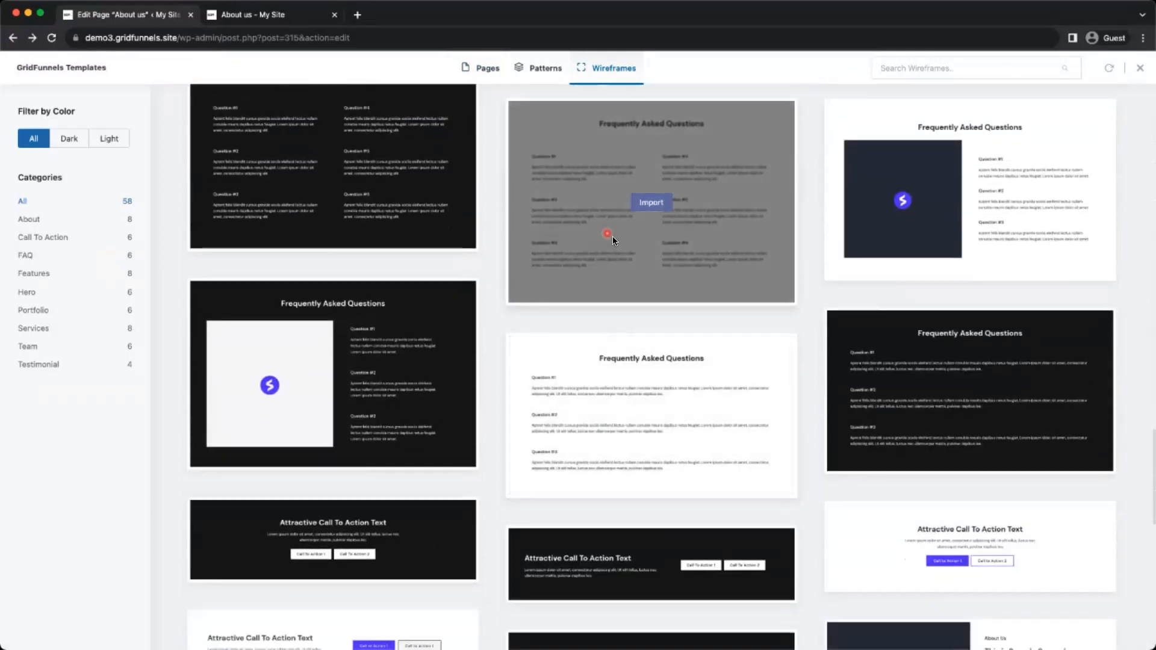
{"action": "scroll", "coordinate": [641, 426], "scroll_direction": "down", "scroll_amount": 3}
{"action": "scroll", "coordinate": [966, 414], "scroll_direction": "down", "scroll_amount": 2}
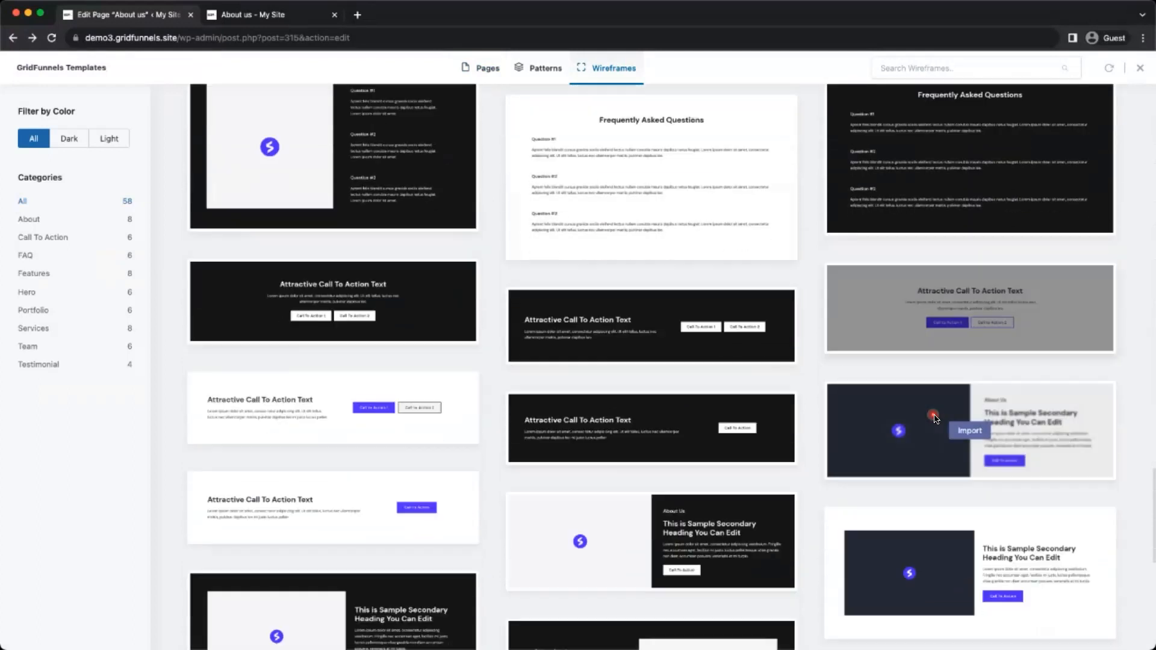
{"action": "left_click", "coordinate": [959, 309]}
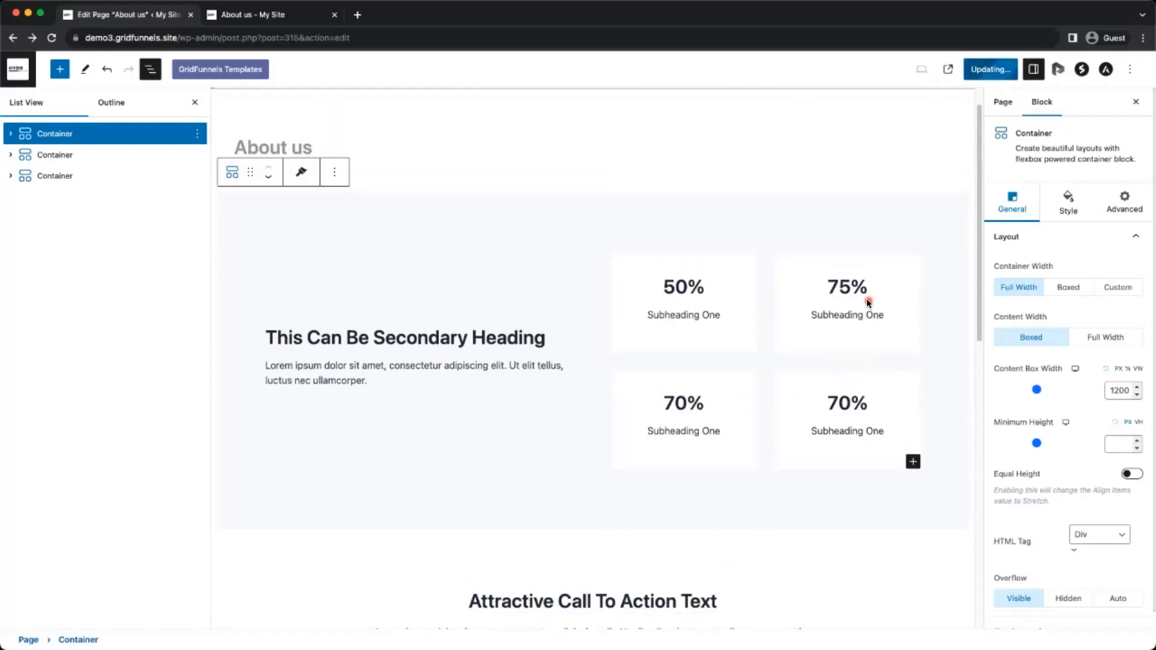
Move the call-to-action container below the team section so it is the last section, and update the page
{"action": "scroll", "coordinate": [676, 400], "scroll_direction": "down", "scroll_amount": 5}
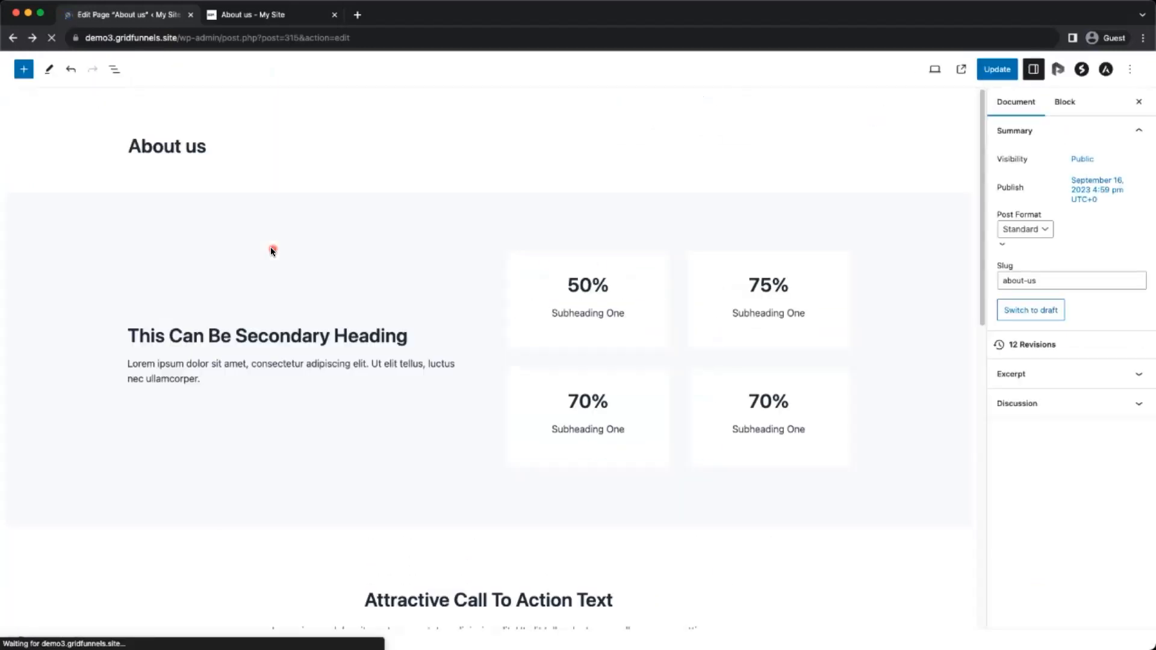
{"action": "left_click", "coordinate": [150, 71]}
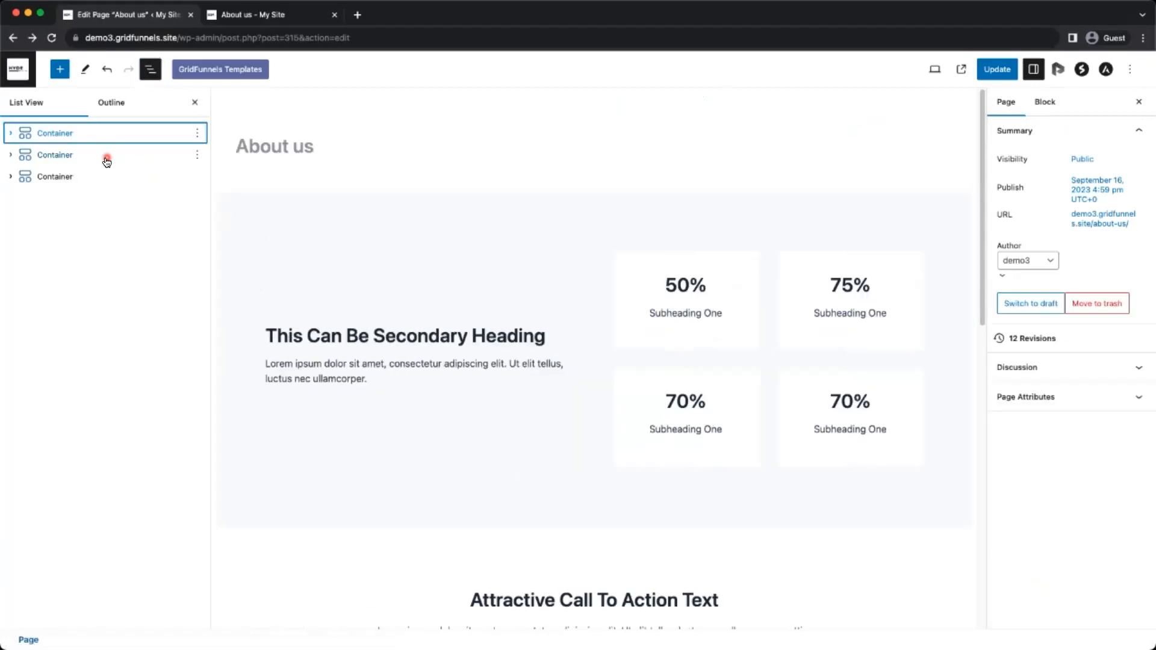
{"action": "scroll", "coordinate": [757, 399], "scroll_direction": "down", "scroll_amount": 2}
{"action": "scroll", "coordinate": [757, 402], "scroll_direction": "down", "scroll_amount": 2}
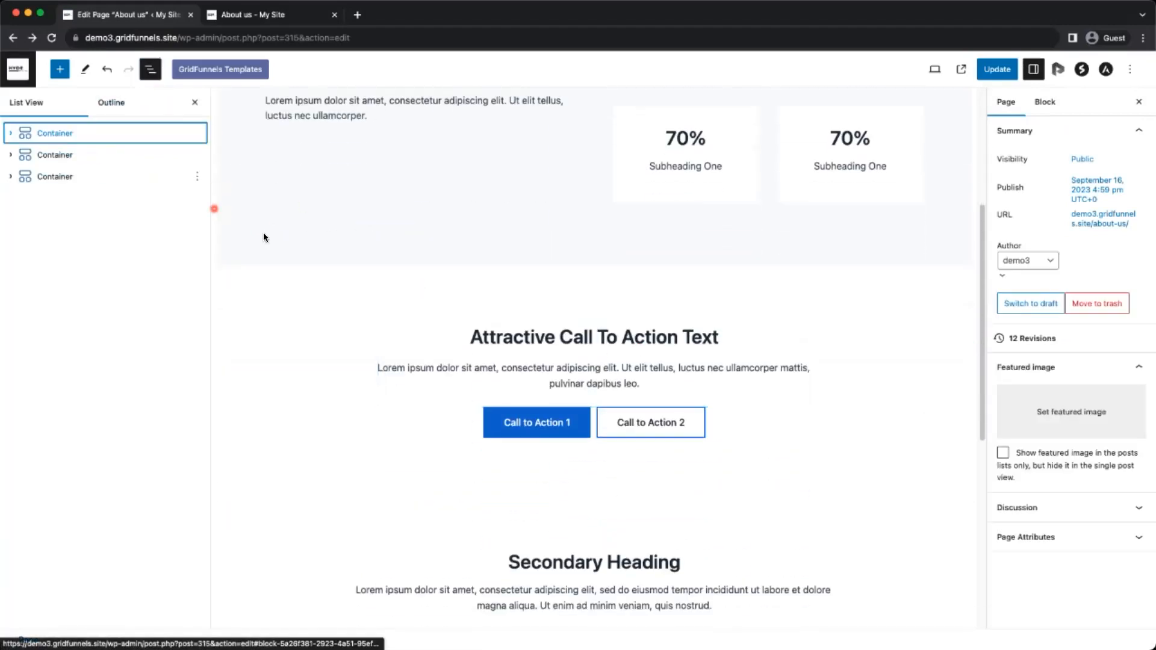
{"action": "left_click", "coordinate": [84, 157]}
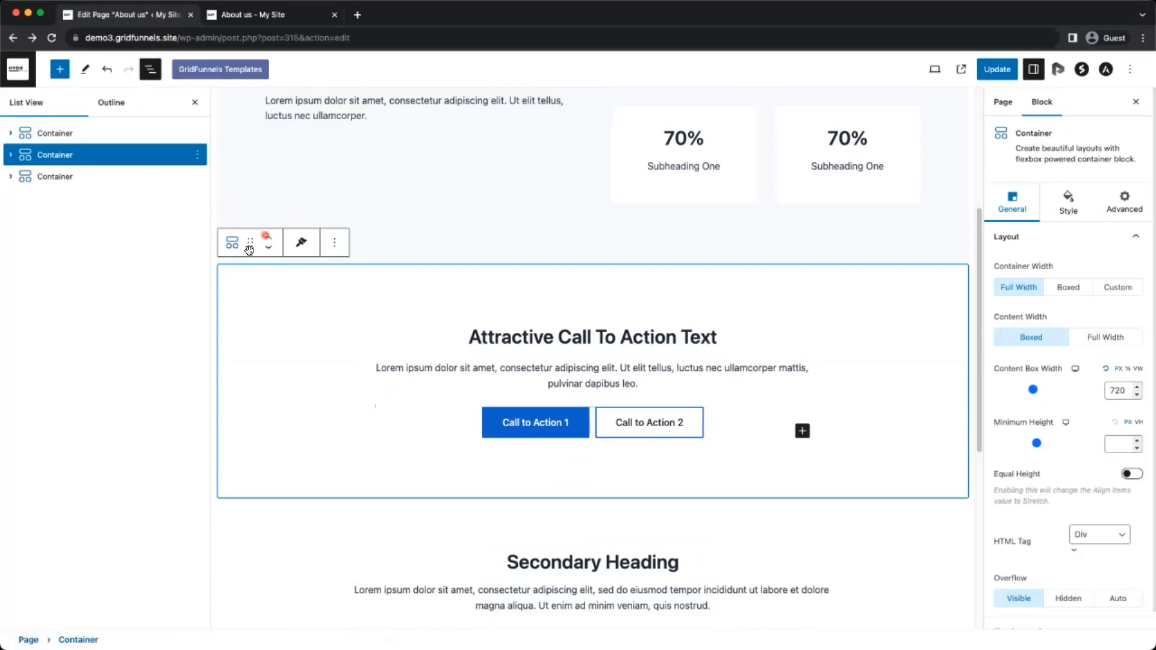
{"action": "left_click", "coordinate": [268, 248]}
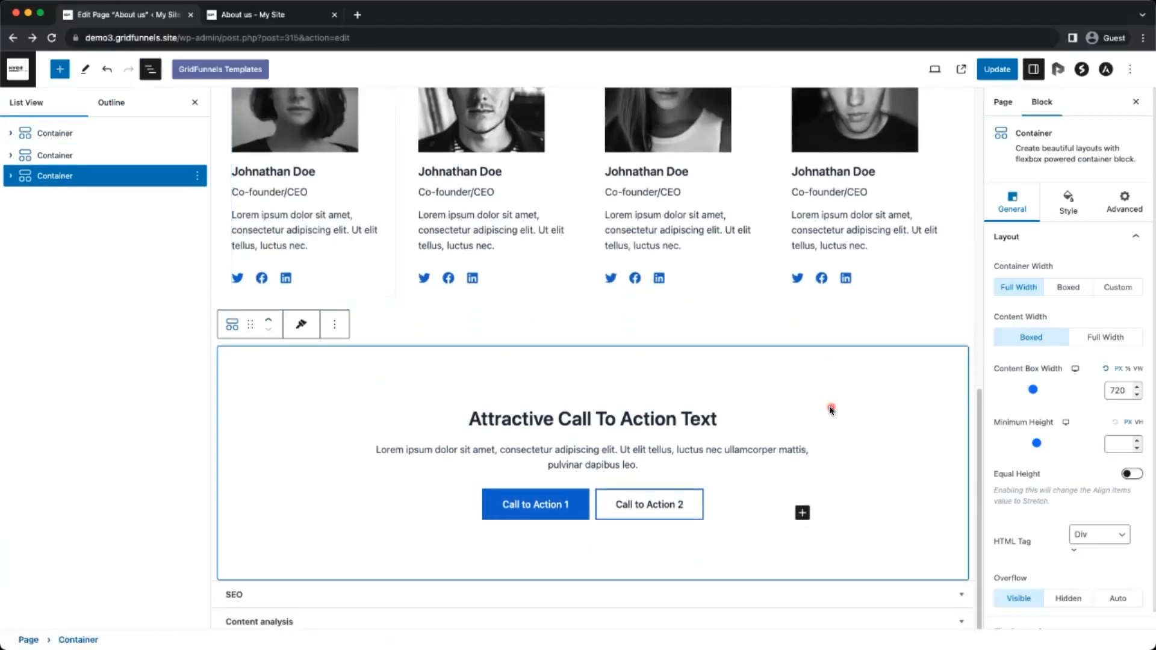
{"action": "left_click", "coordinate": [1002, 74]}
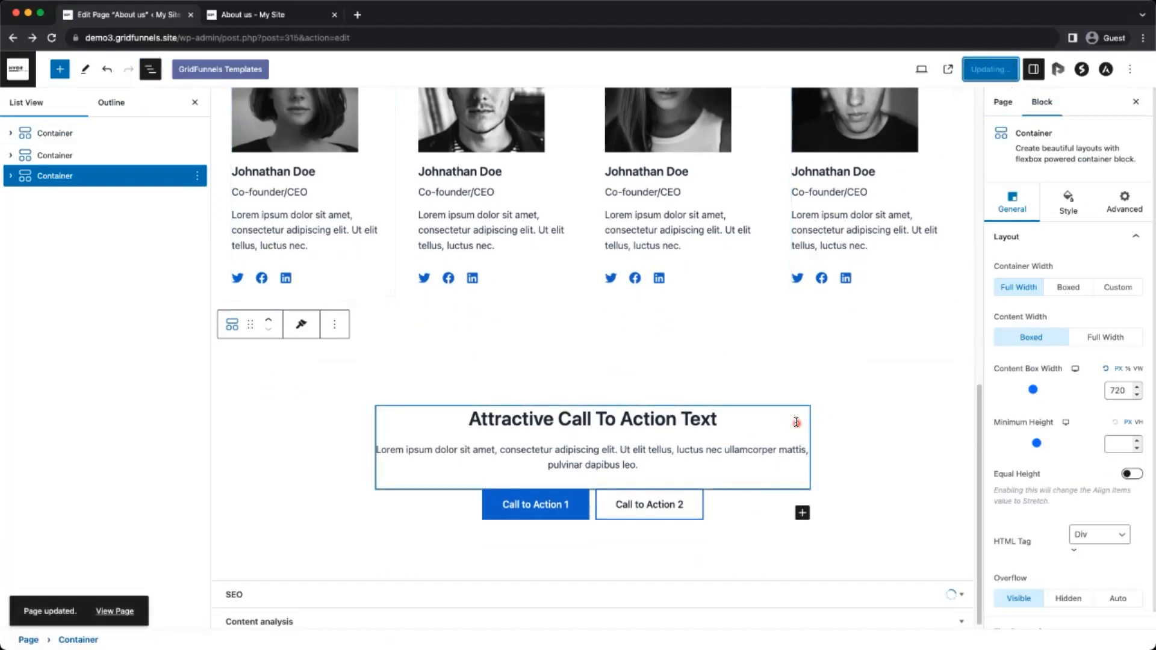
Replace the call-to-action section's heading with "My Call to Action"
{"action": "left_click", "coordinate": [599, 424]}
{"action": "triple_click", "coordinate": [487, 417]}
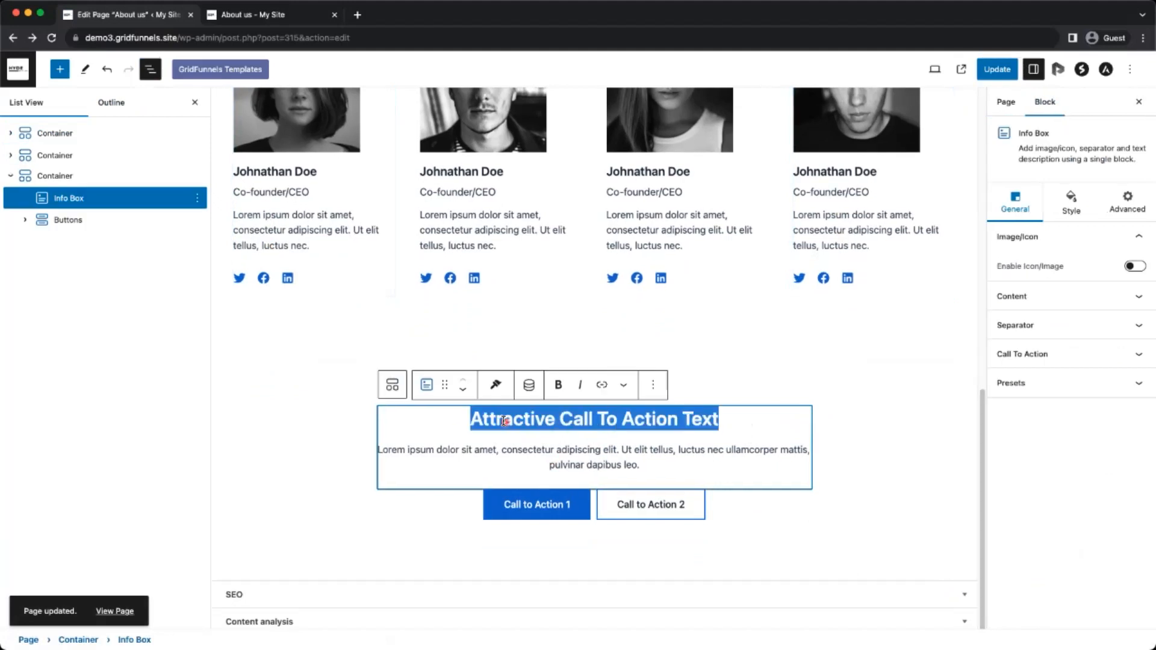
{"action": "type", "text": "My Call "}
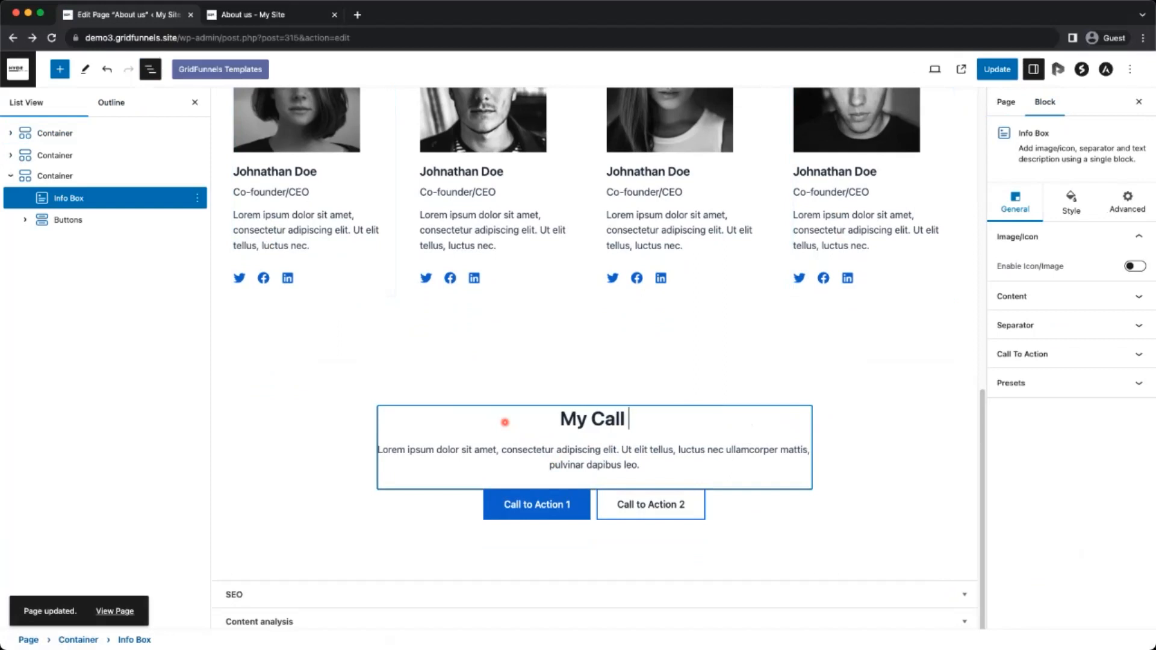
{"action": "type", "text": "to Action"}
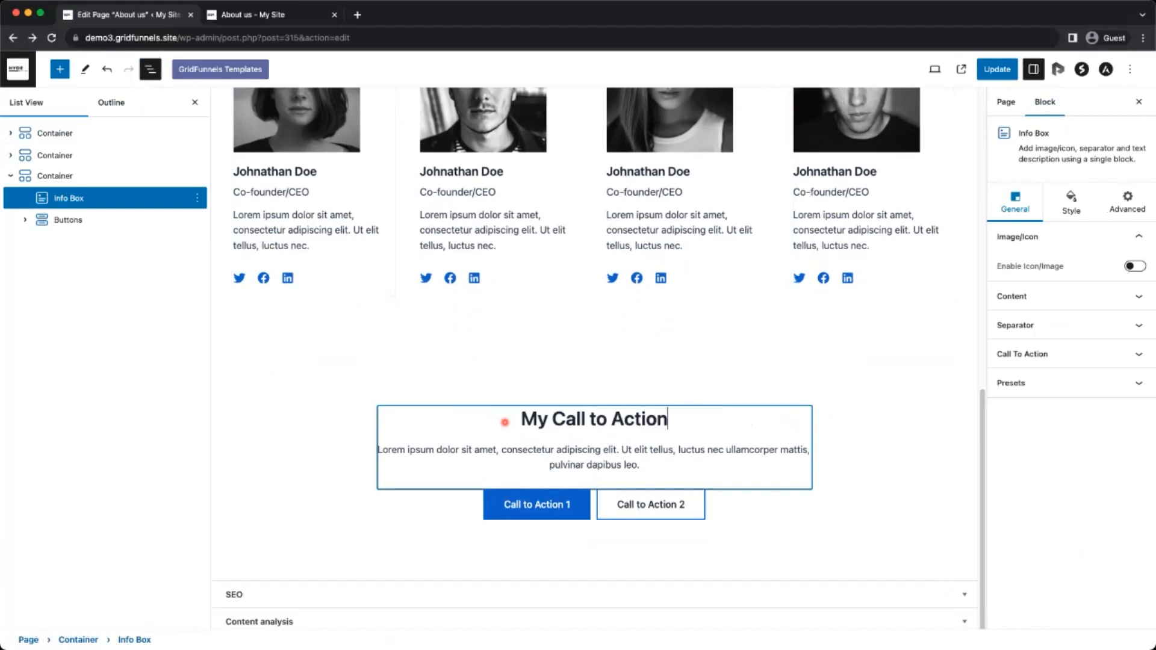
Give the first call-to-action button the filled, rounded preset and a basic linear gradient background from blue to dark purple 200E36
{"action": "left_click", "coordinate": [528, 512]}
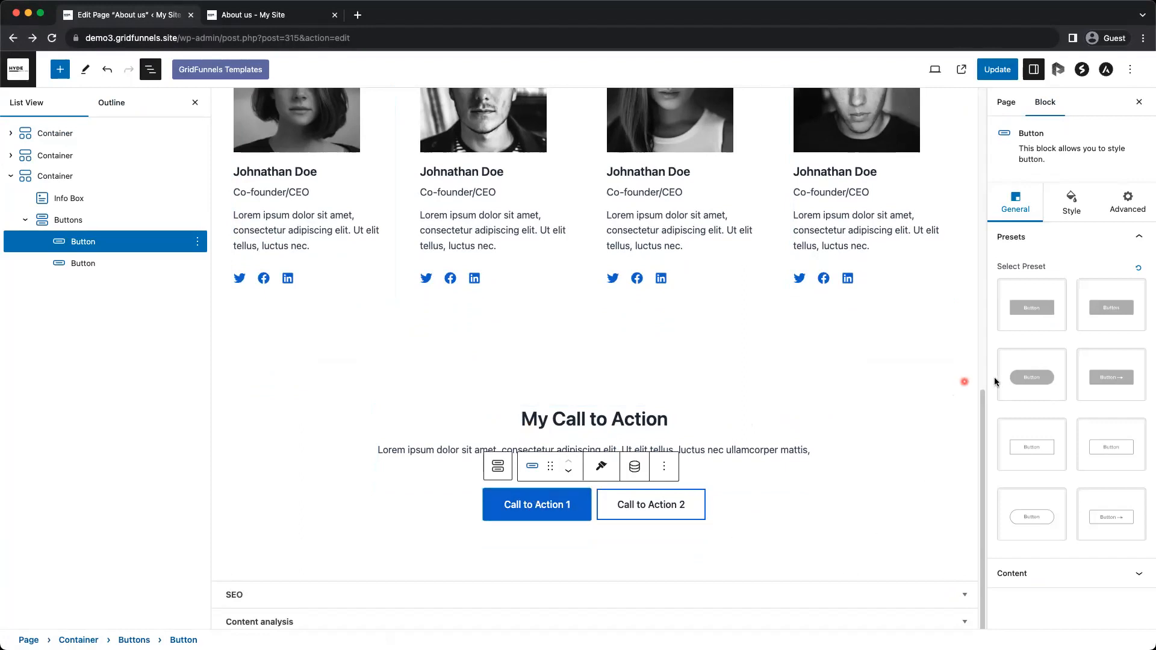
{"action": "left_click", "coordinate": [1045, 386]}
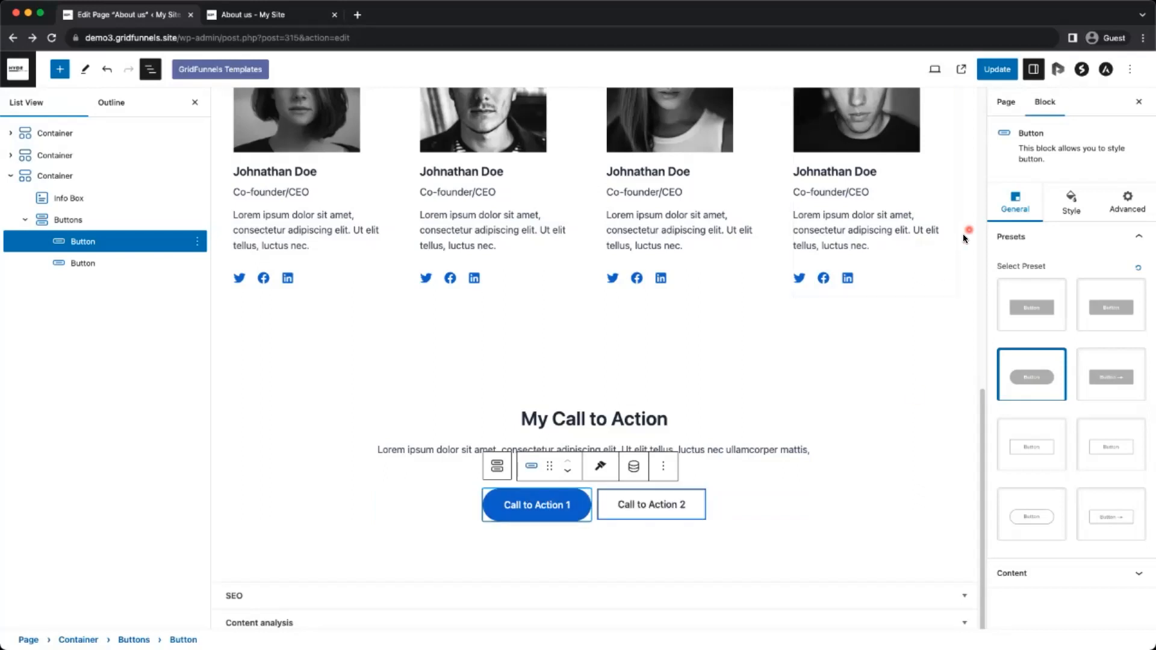
{"action": "left_click", "coordinate": [1071, 198]}
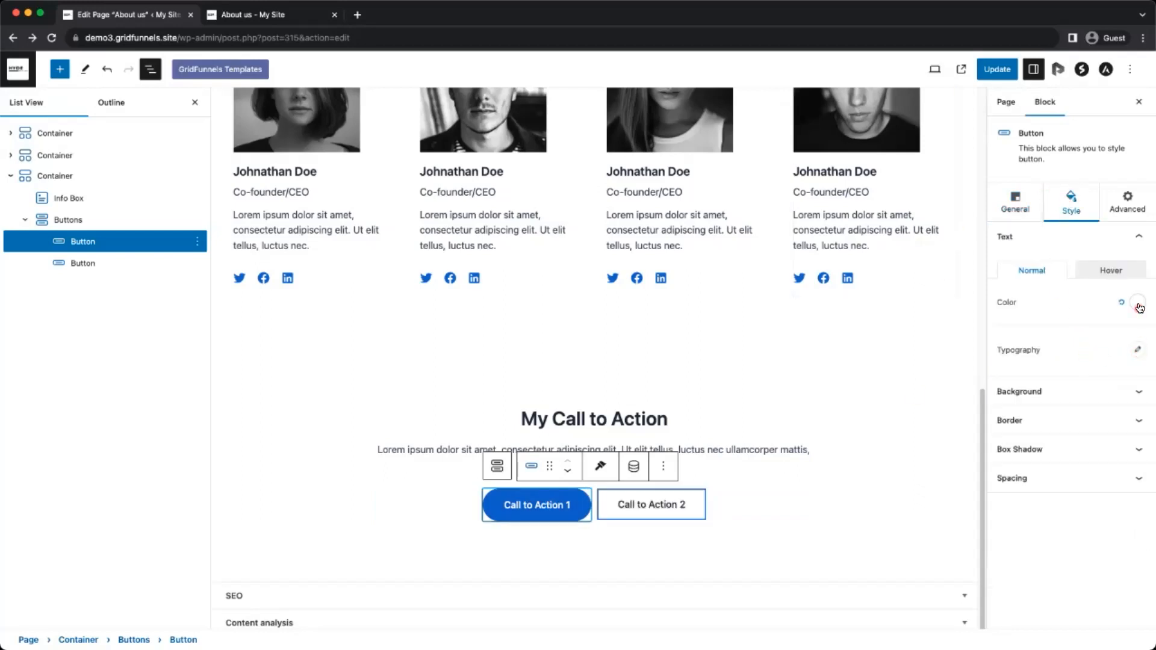
{"action": "left_click", "coordinate": [1117, 390]}
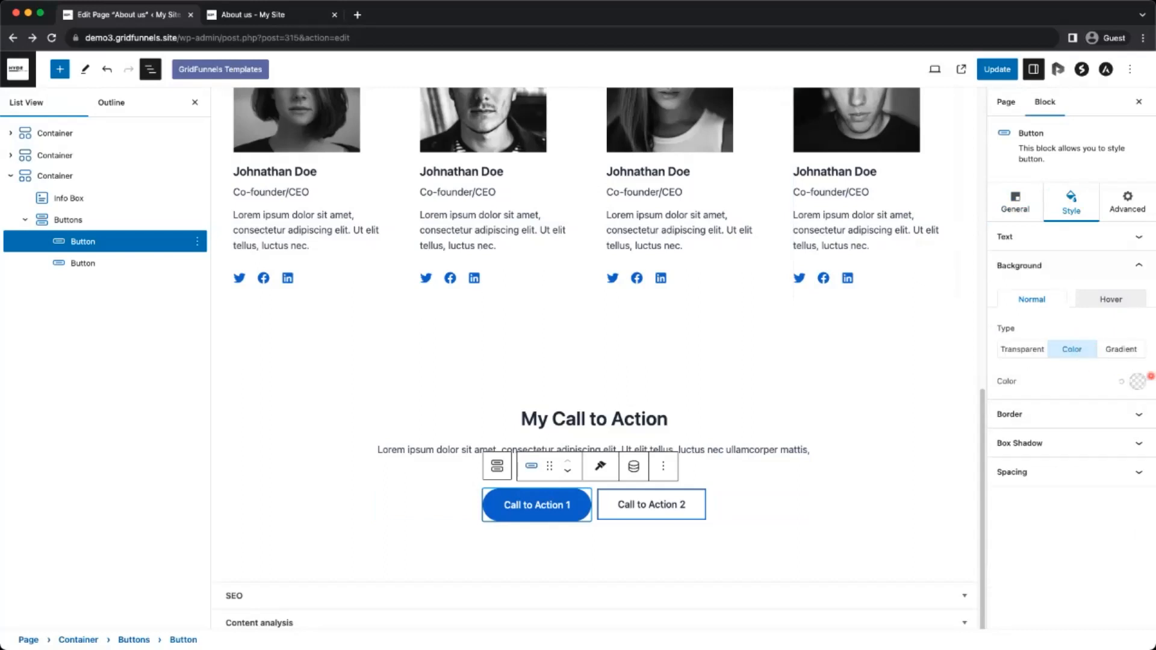
{"action": "left_click", "coordinate": [1121, 350]}
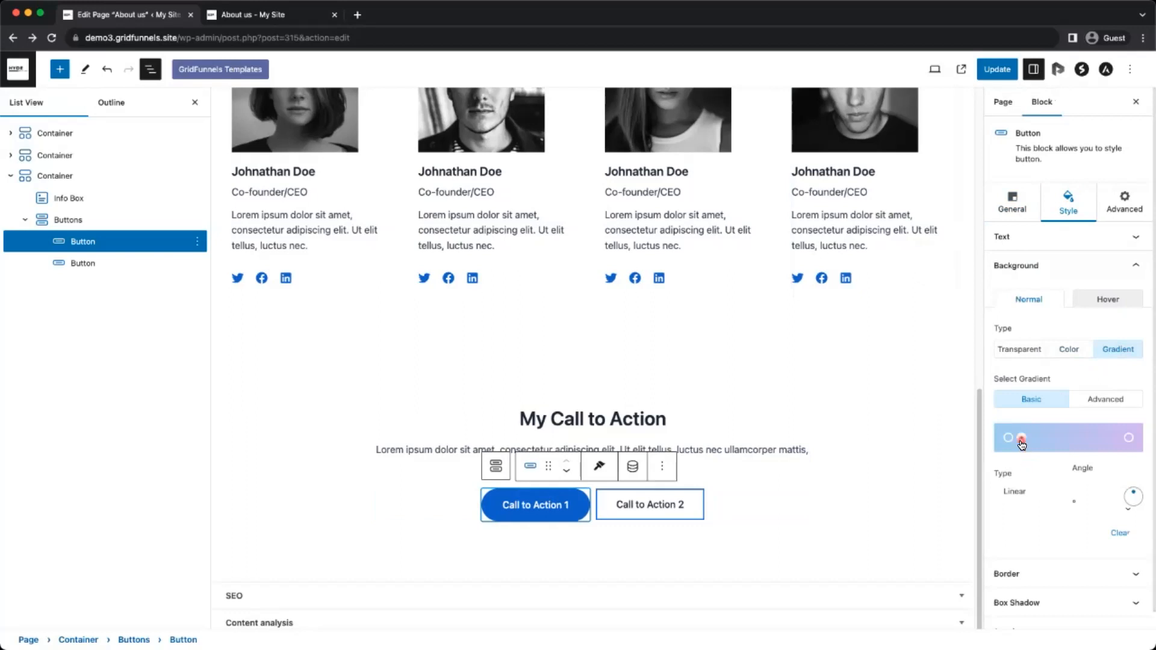
{"action": "scroll", "coordinate": [1022, 439], "scroll_direction": "down", "scroll_amount": 1}
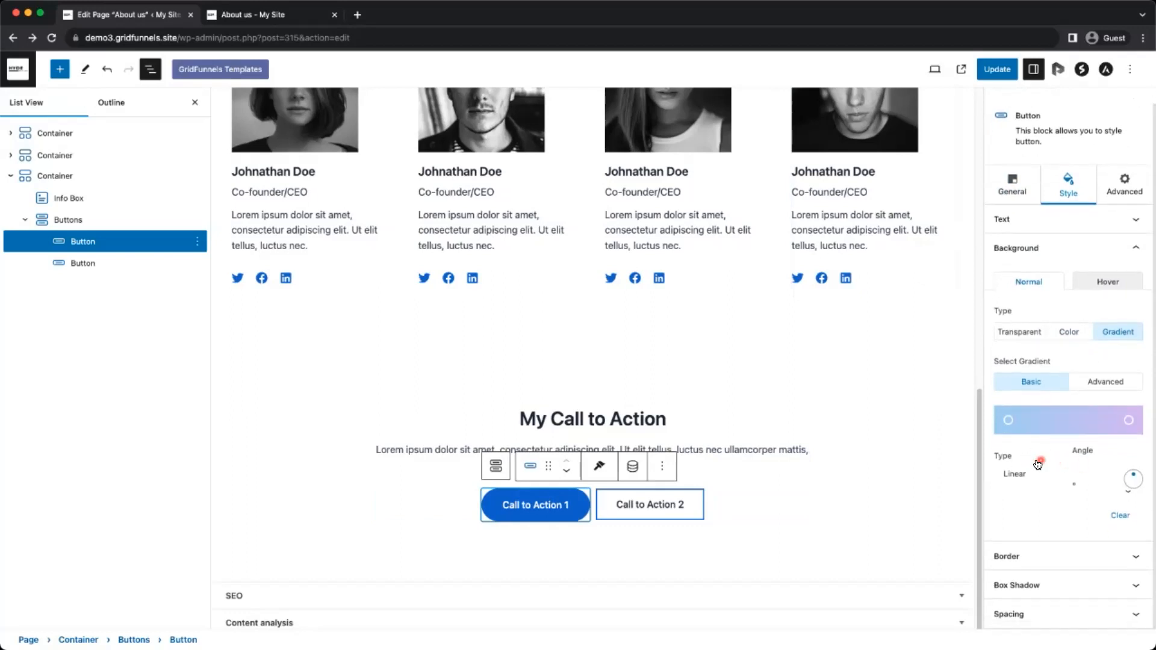
{"action": "left_click", "coordinate": [1010, 423]}
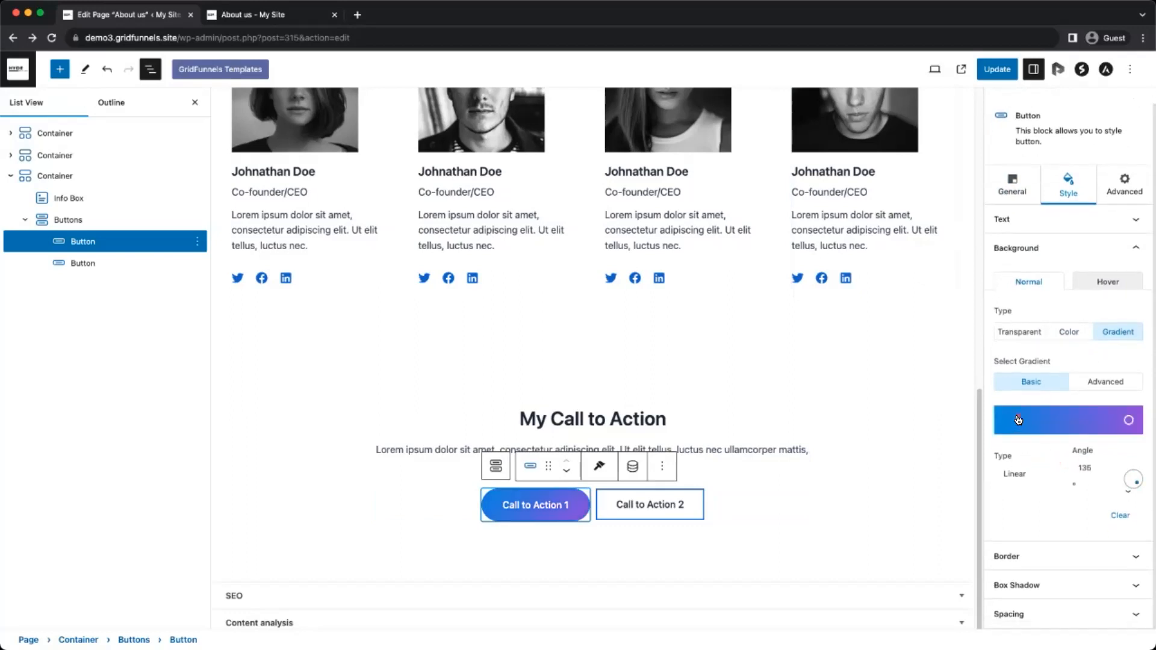
{"action": "left_click", "coordinate": [1129, 421]}
{"action": "mouse_move", "coordinate": [1106, 233]}
{"action": "left_mouse_down"}
{"action": "mouse_move", "coordinate": [1109, 221]}
{"action": "mouse_move", "coordinate": [1115, 254]}
{"action": "left_mouse_up"}
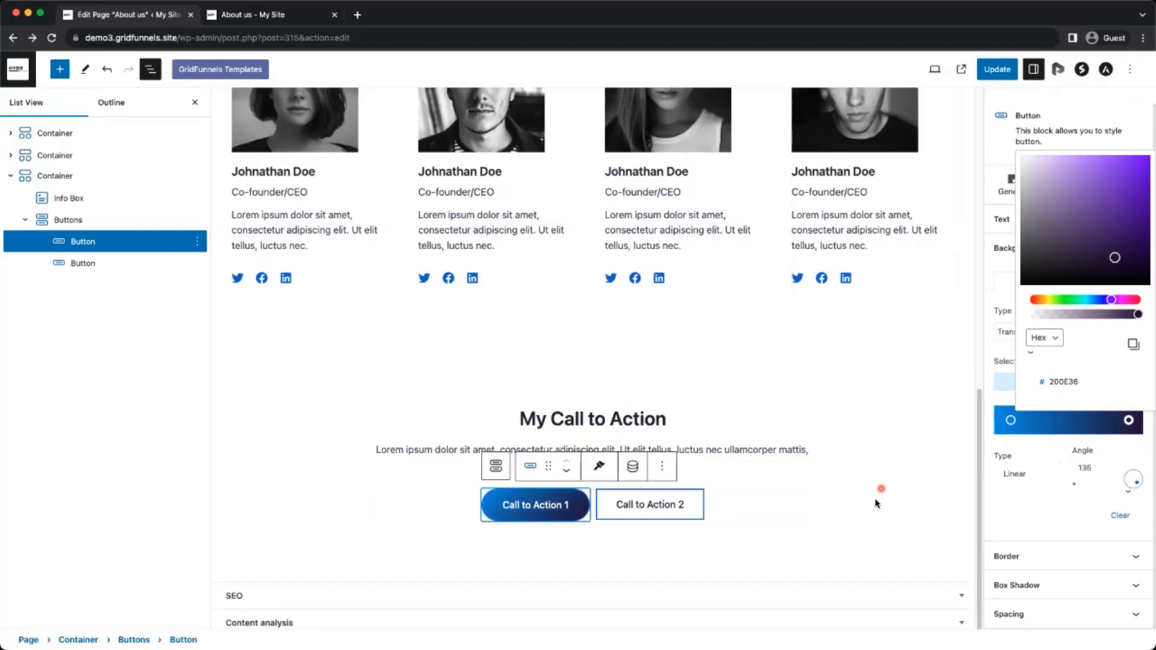
{"action": "left_click", "coordinate": [864, 514]}
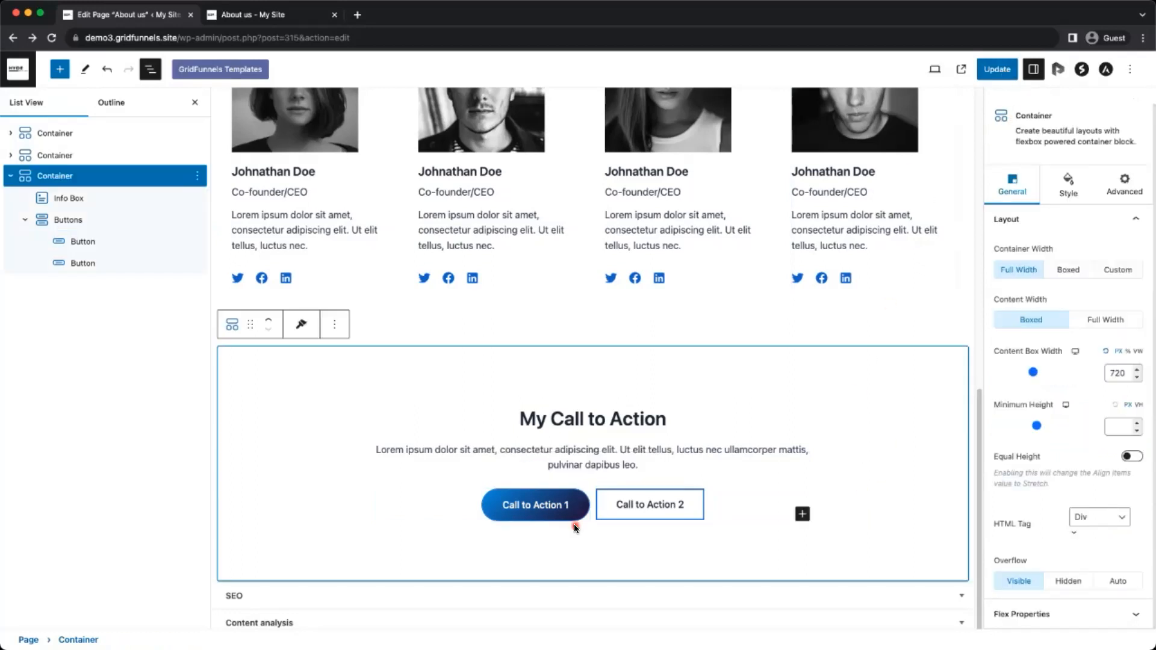
Change the first button's label to "Tis is my call to action" and update the page
{"action": "left_click", "coordinate": [560, 508]}
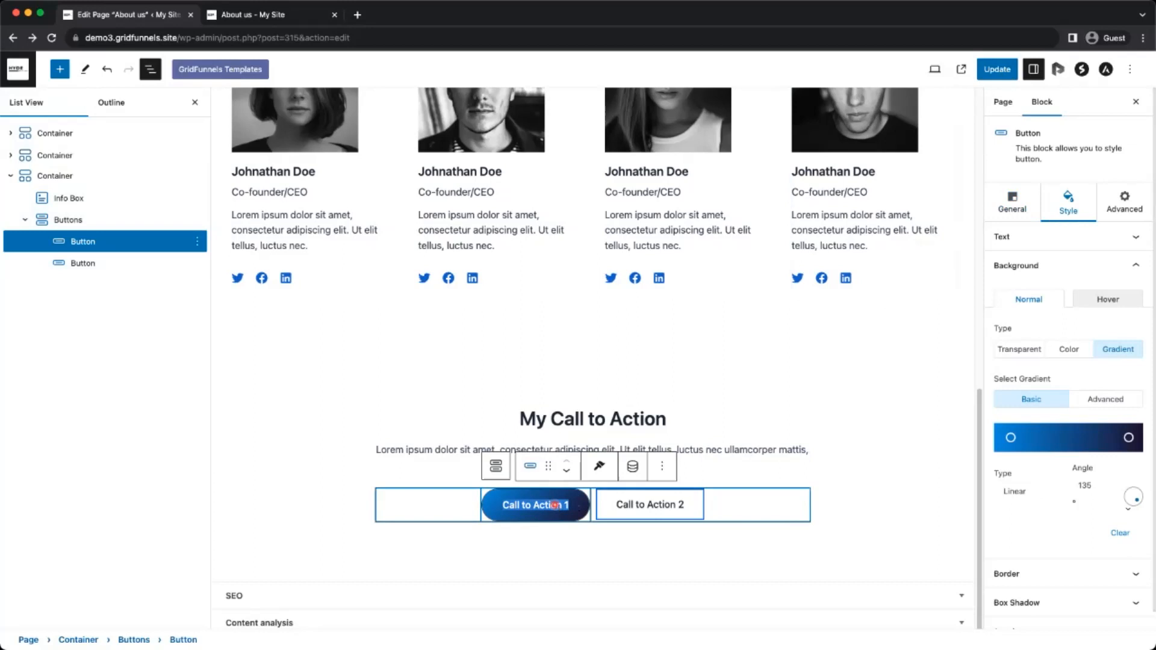
{"action": "type", "text": "Tis is my call to actio"}
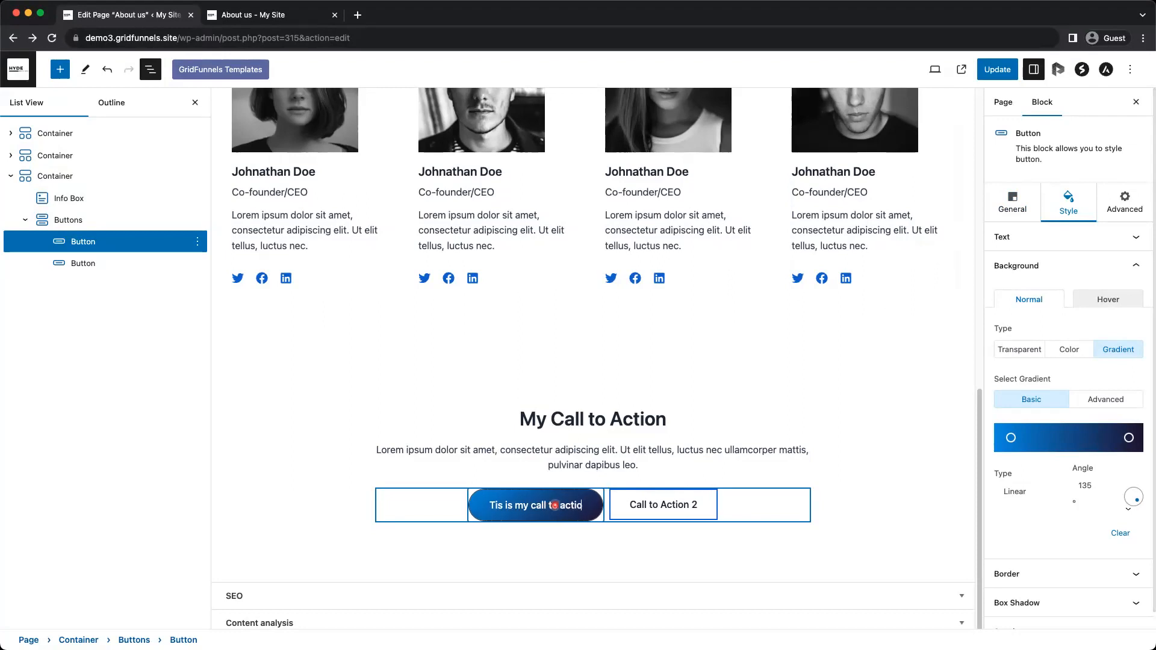
{"action": "type", "text": "n"}
{"action": "left_click", "coordinate": [648, 377]}
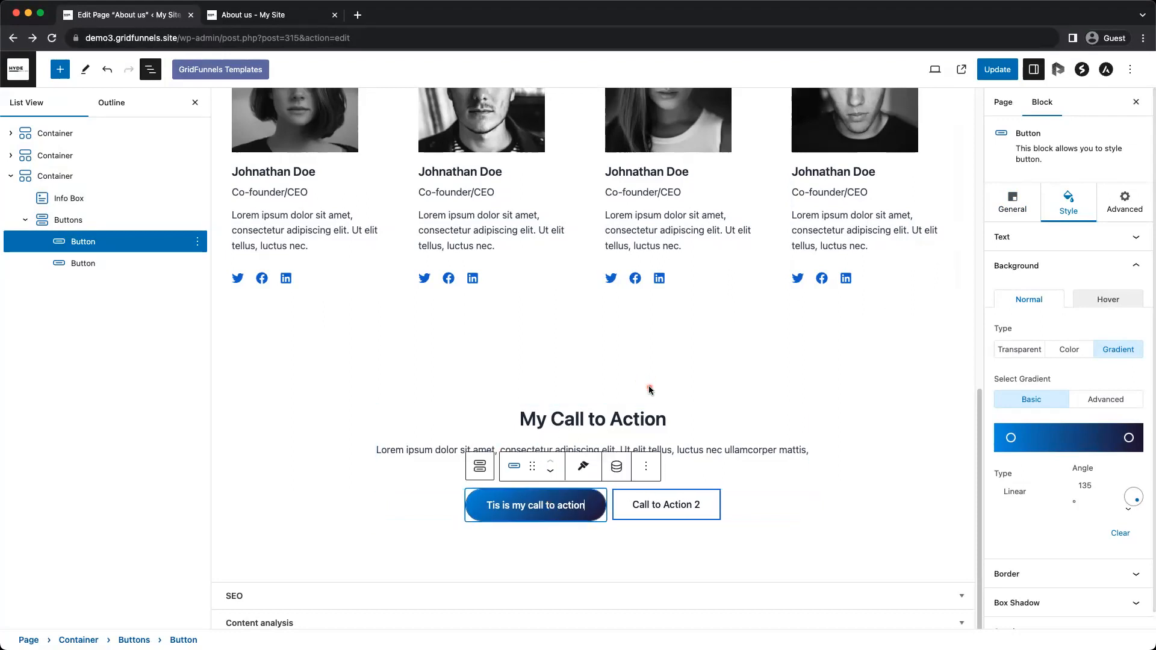
{"action": "left_click", "coordinate": [988, 66]}
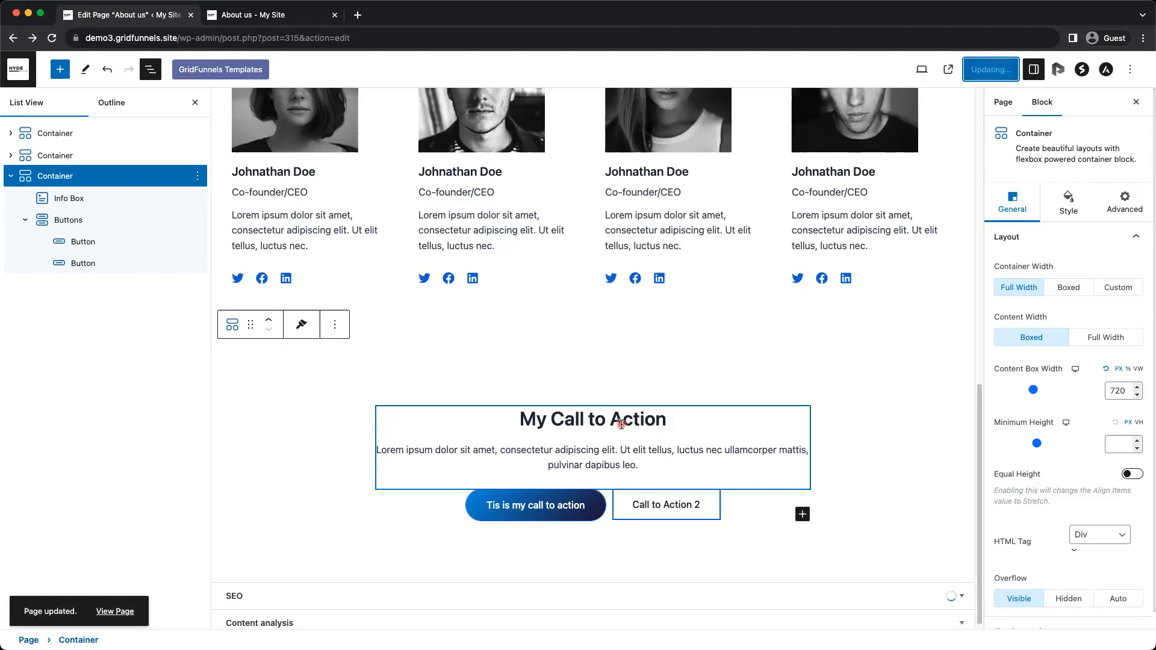
Review the published About us page from the statistics section down to the call to action, and return to the editor
{"action": "left_click", "coordinate": [289, 16]}
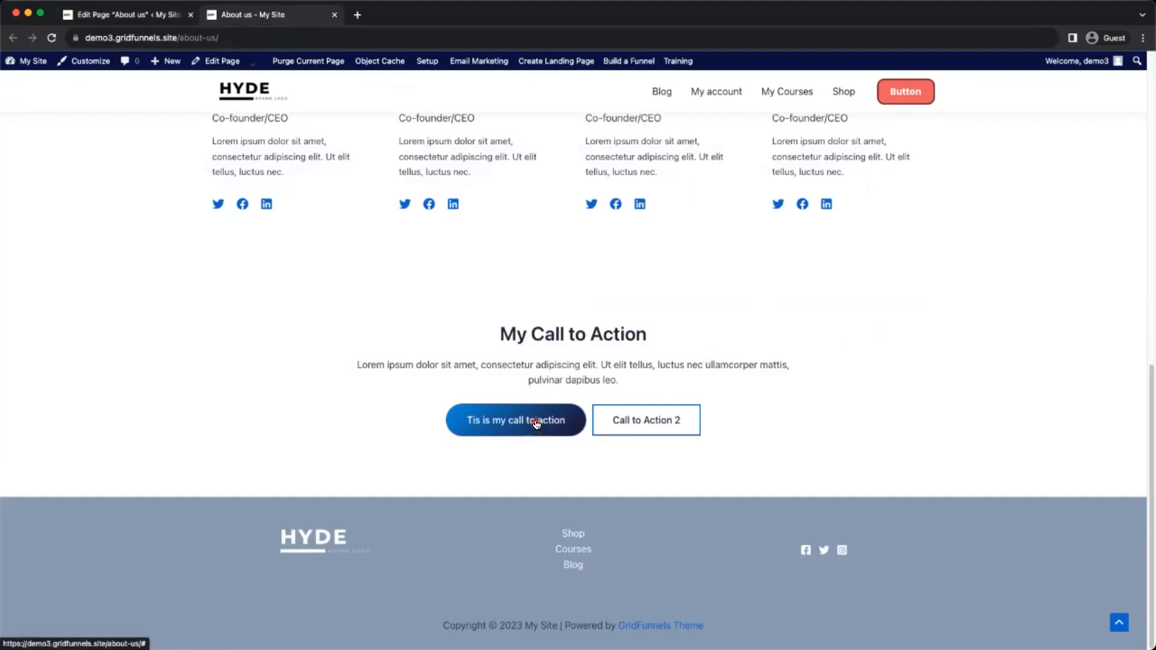
{"action": "scroll", "coordinate": [536, 424], "scroll_direction": "up", "scroll_amount": 10}
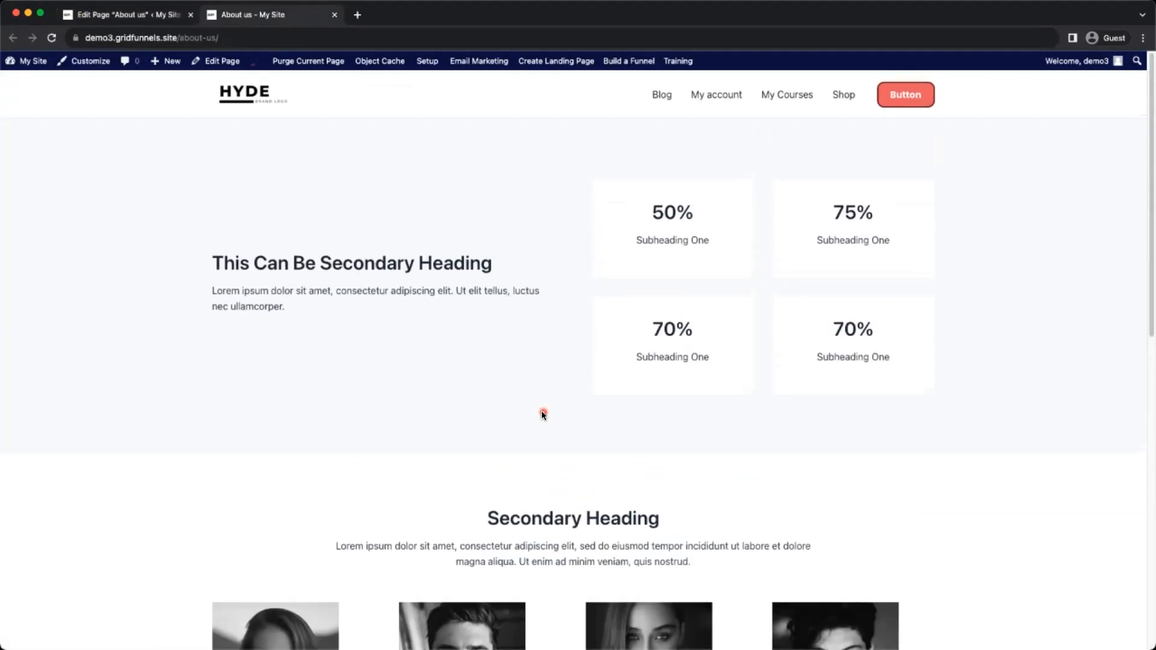
{"action": "scroll", "coordinate": [541, 414], "scroll_direction": "down", "scroll_amount": 10}
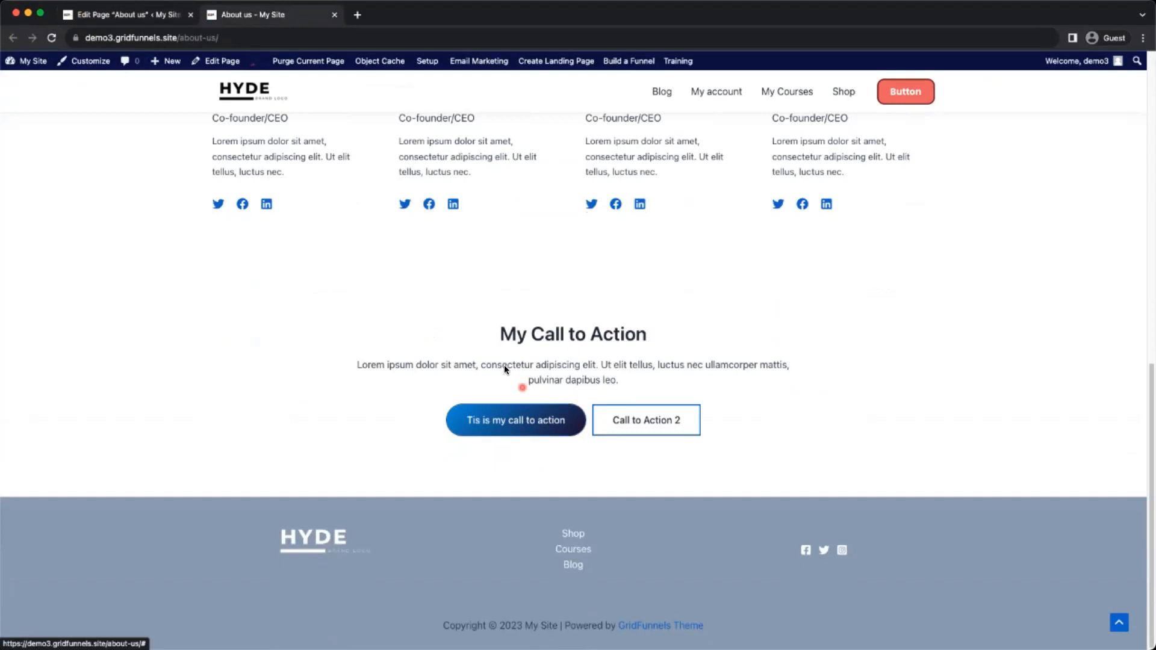
{"action": "scroll", "coordinate": [503, 365], "scroll_direction": "up", "scroll_amount": 10}
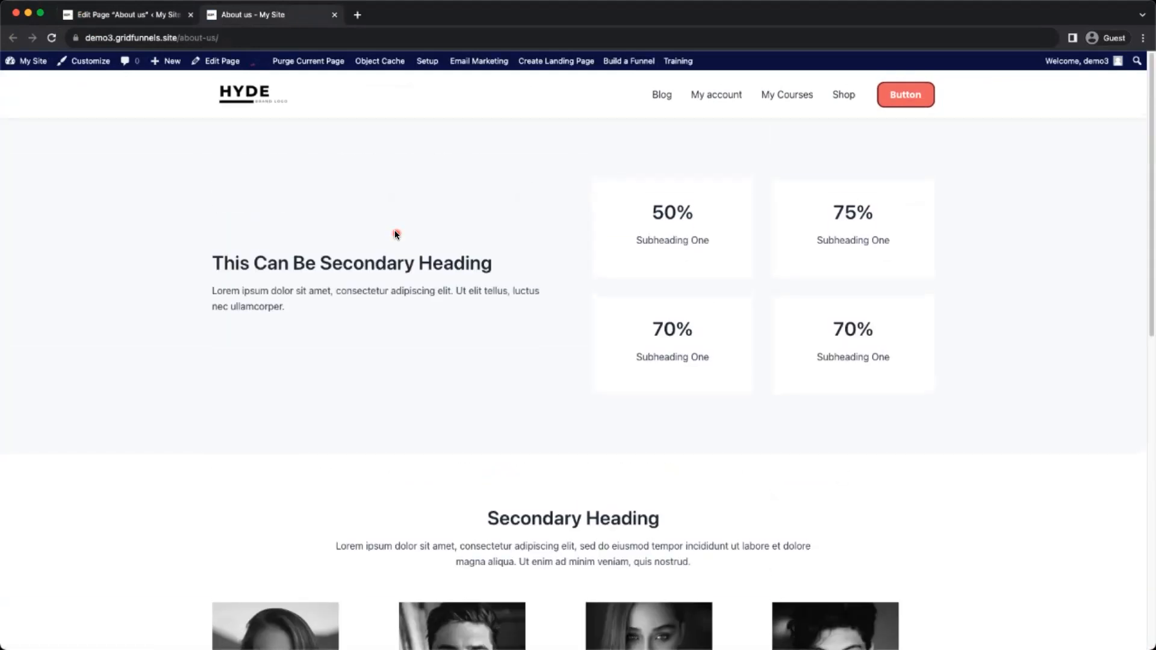
{"action": "left_click", "coordinate": [142, 12]}
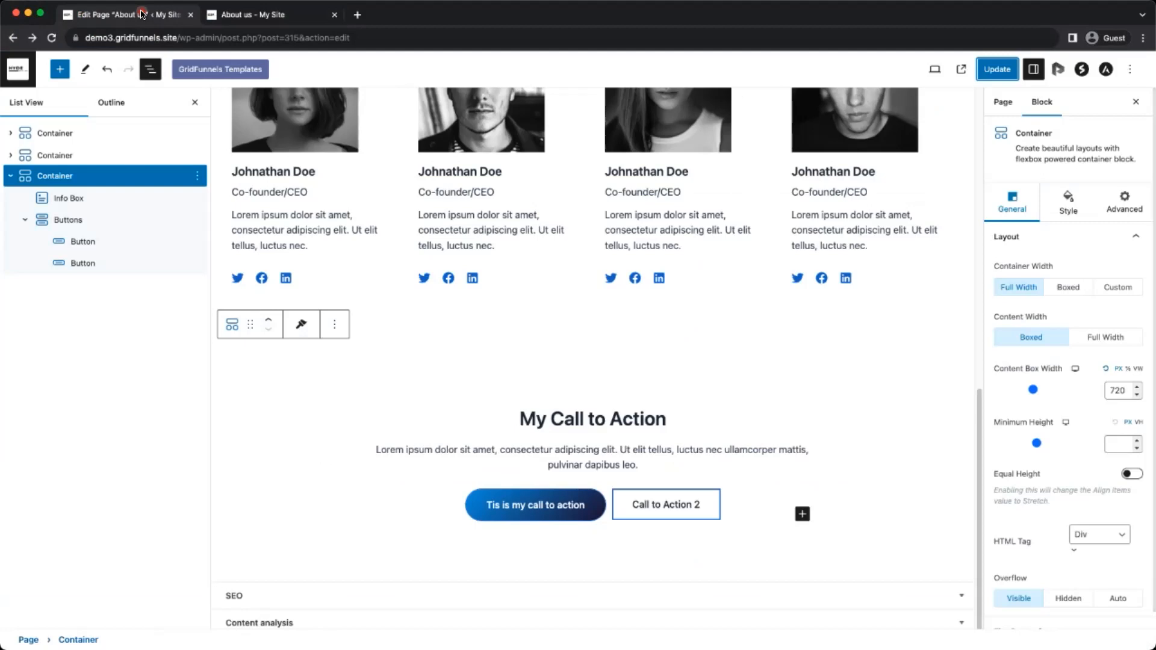
{"action": "left_click", "coordinate": [275, 17]}
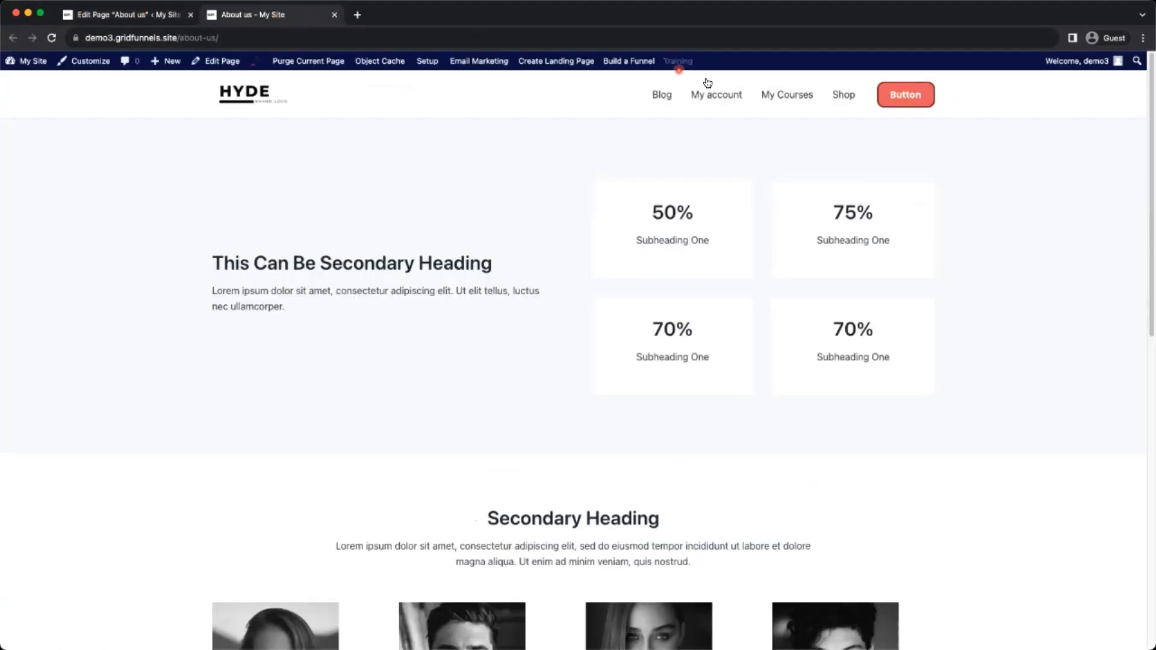
{"action": "left_click", "coordinate": [155, 14]}
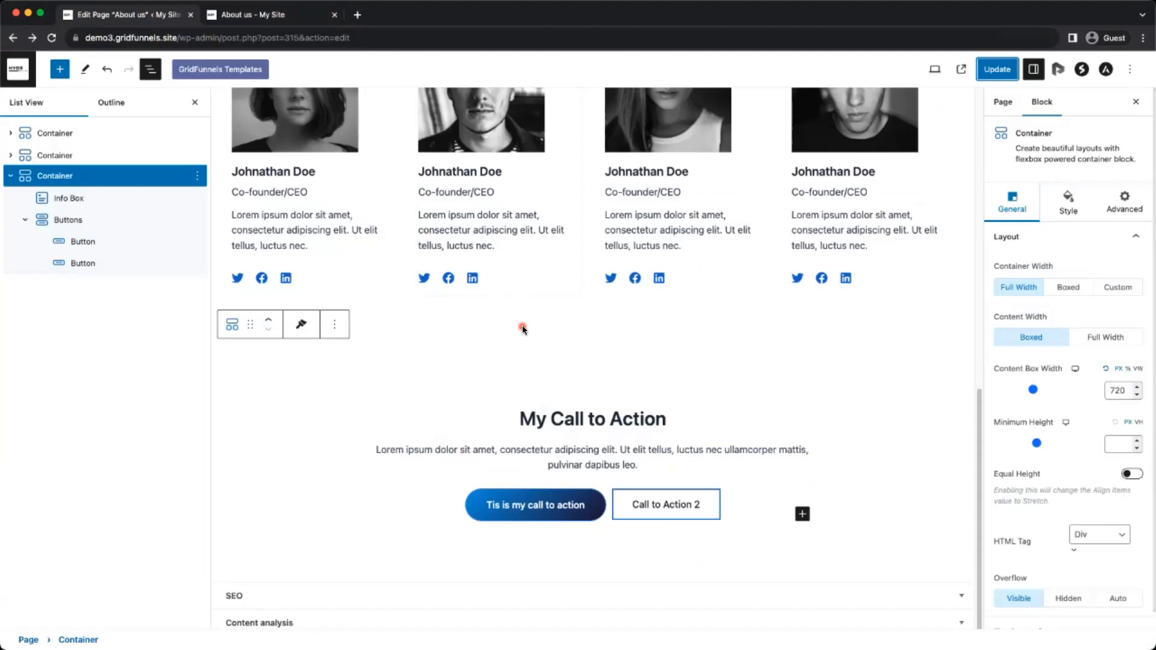
Shorten the page's permalink to "about" in the page settings and update the page
{"action": "scroll", "coordinate": [568, 296], "scroll_direction": "up", "scroll_amount": 10}
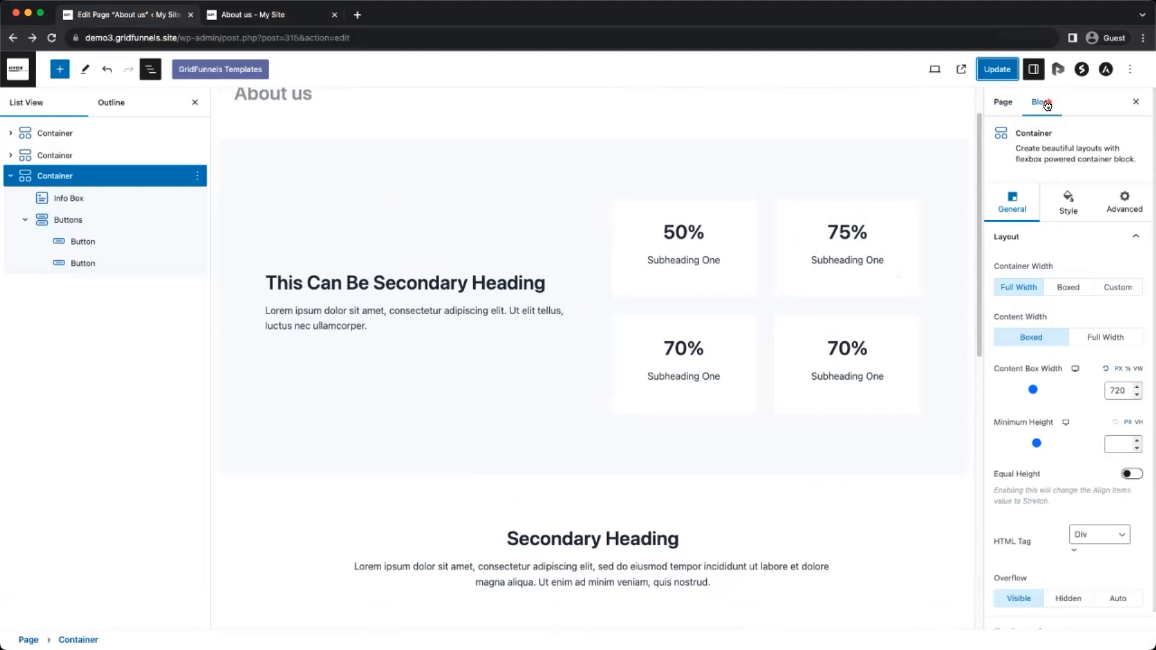
{"action": "left_click", "coordinate": [1008, 105]}
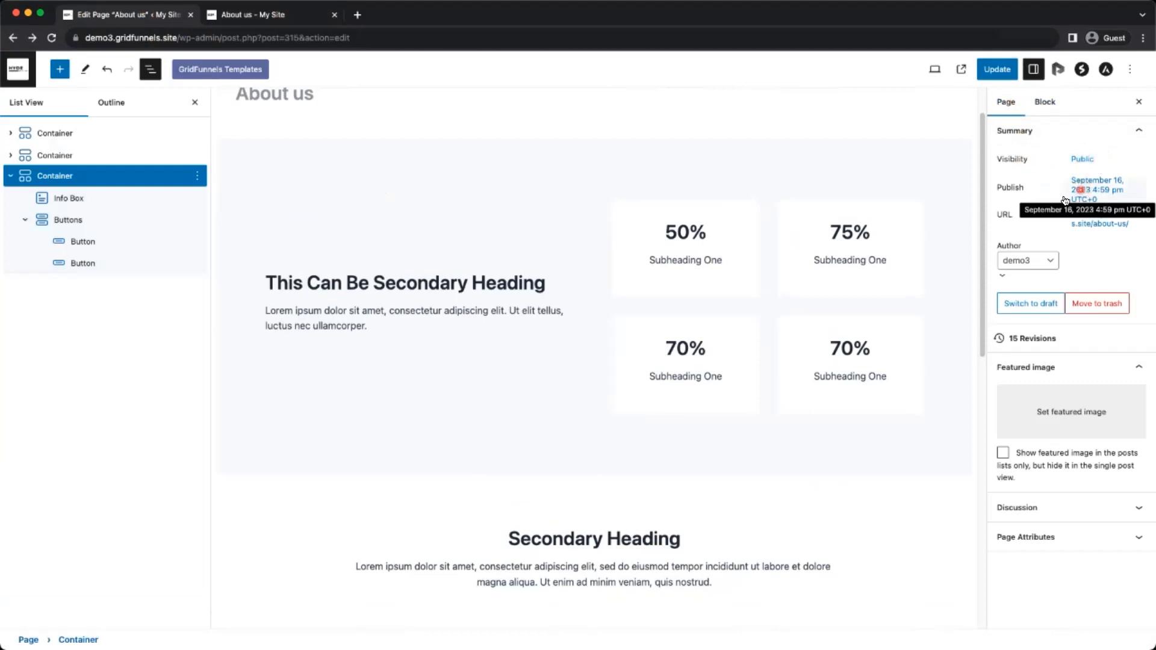
{"action": "left_click", "coordinate": [1099, 222]}
{"action": "double_click", "coordinate": [1050, 295]}
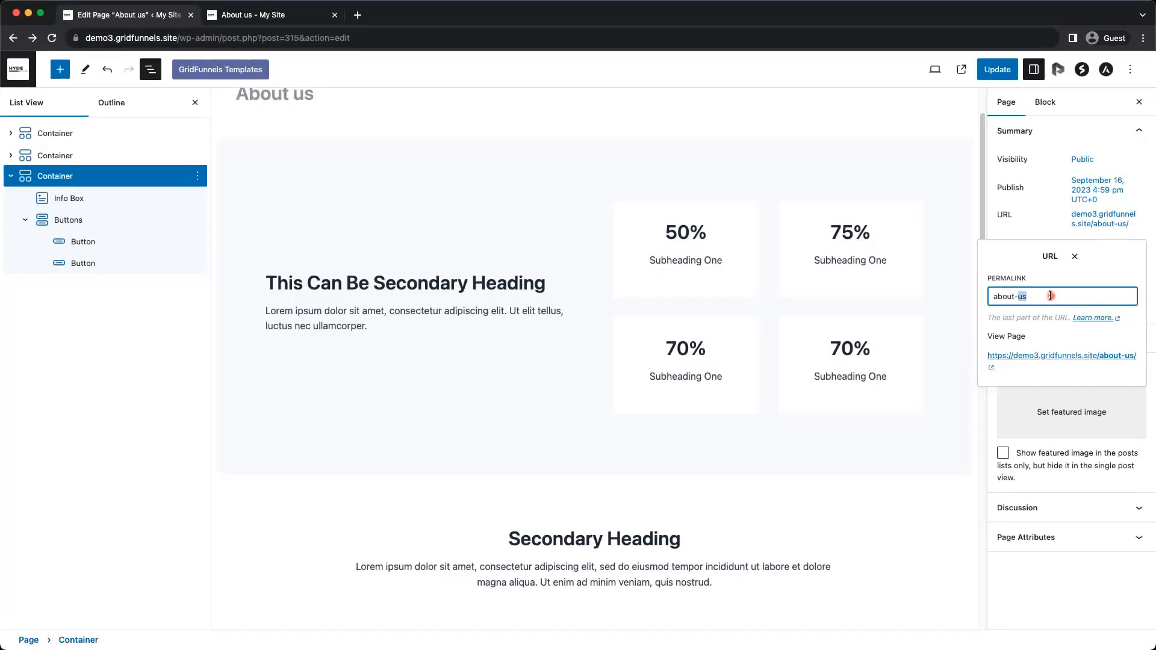
{"action": "key", "text": "BackSpace"}
{"action": "key", "text": "BackSpace"}
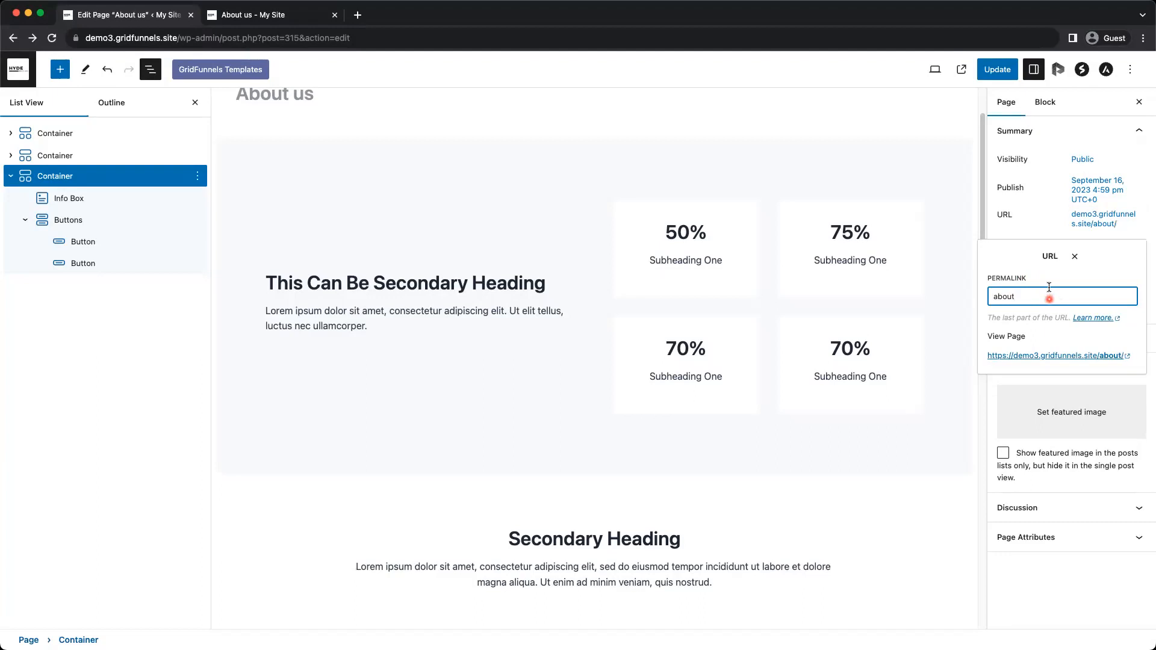
{"action": "left_click", "coordinate": [1009, 230]}
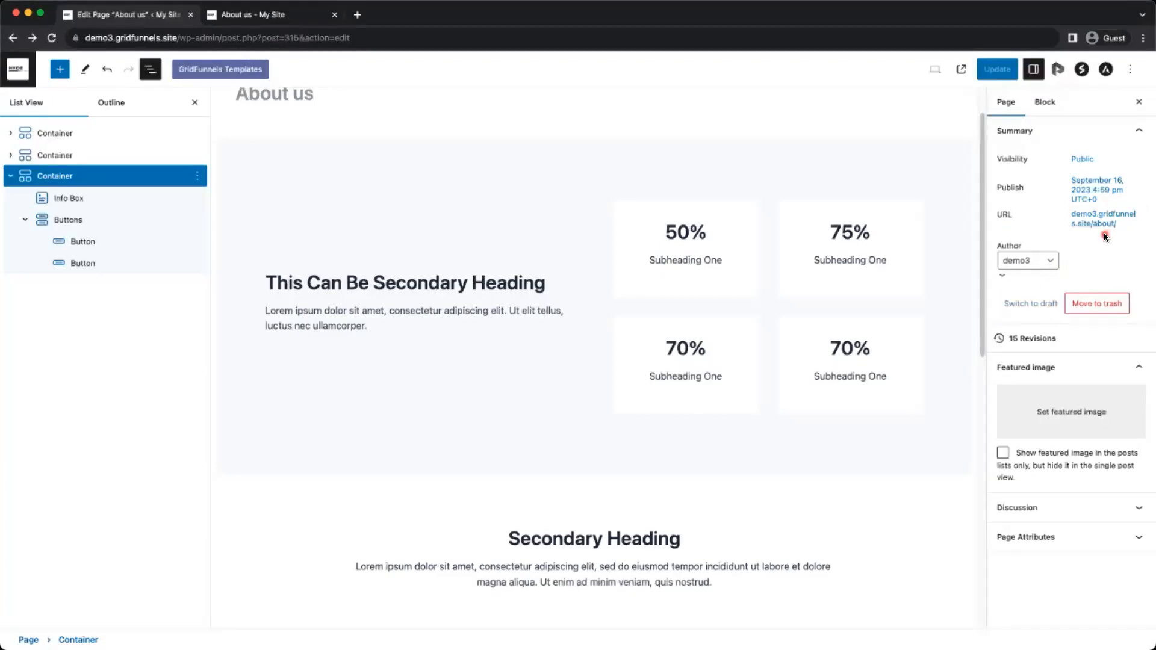
{"action": "left_click", "coordinate": [998, 69]}
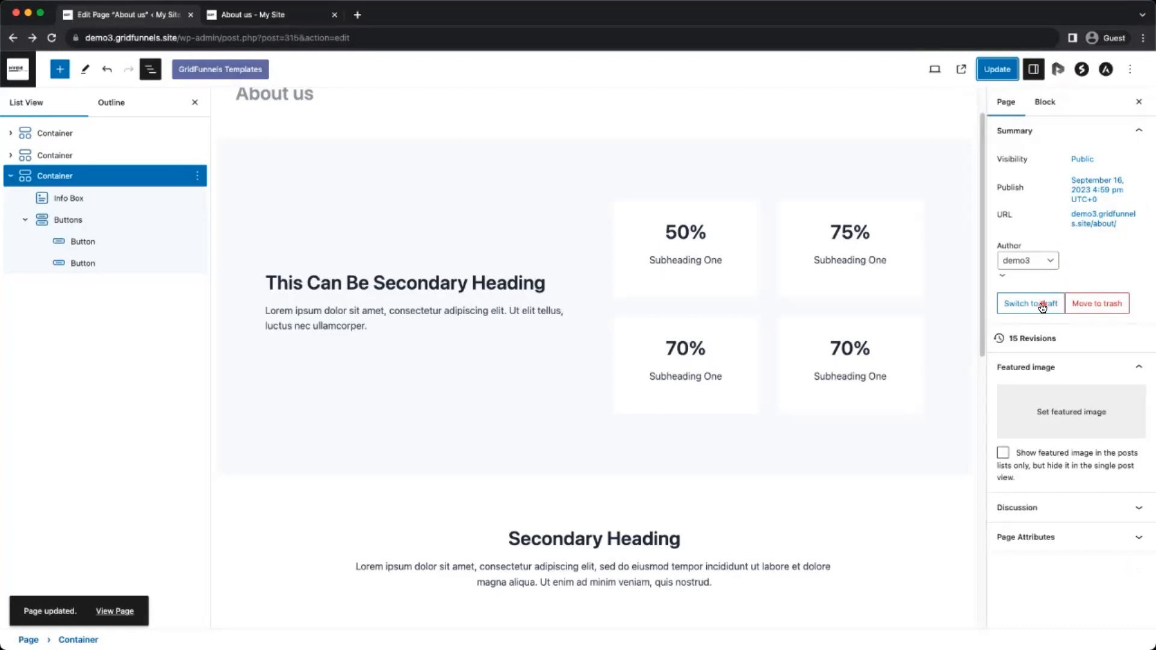
{"action": "left_click", "coordinate": [1068, 350]}
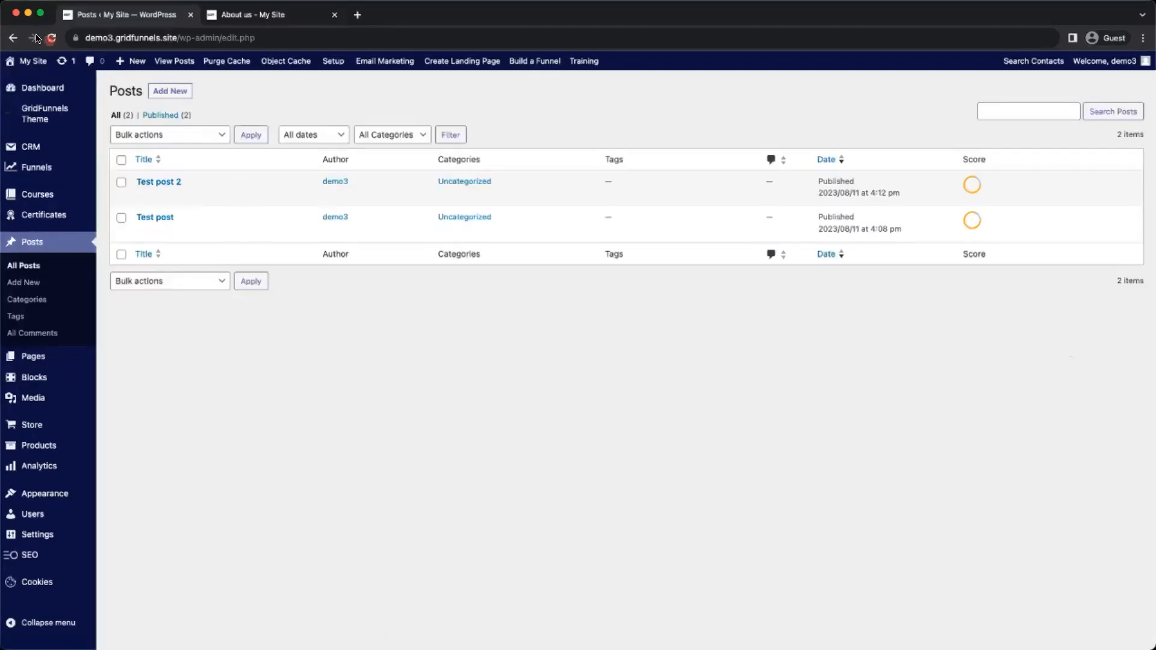
{"action": "left_click", "coordinate": [8, 39]}
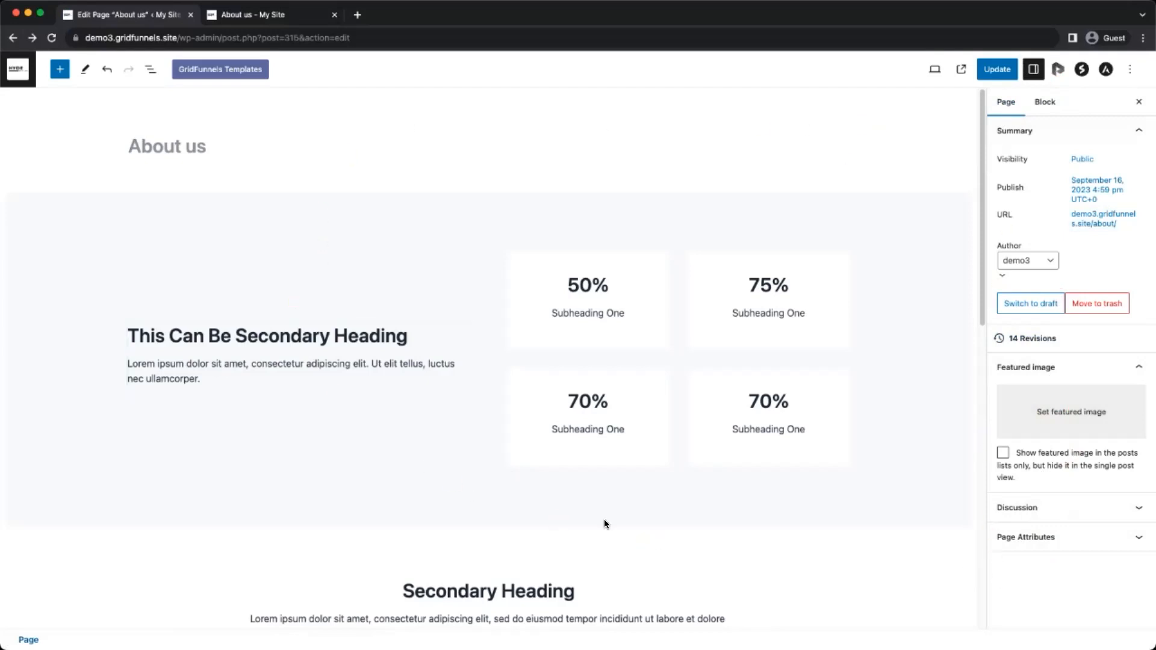
{"action": "left_click", "coordinate": [297, 218]}
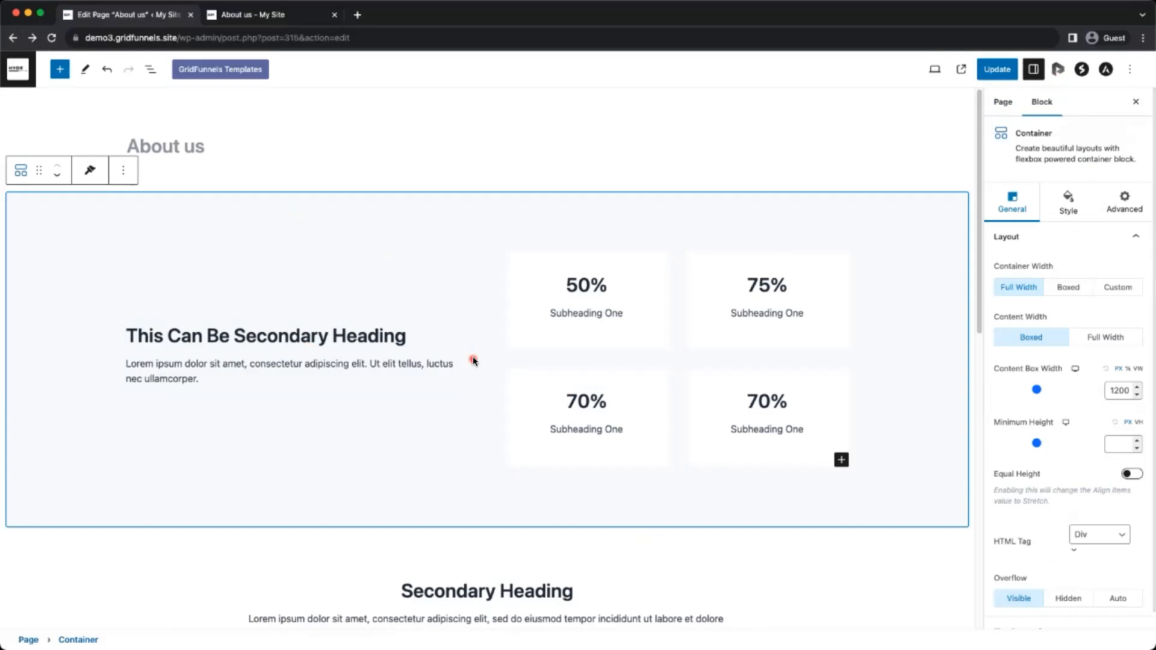
{"action": "scroll", "coordinate": [472, 361], "scroll_direction": "down", "scroll_amount": 1}
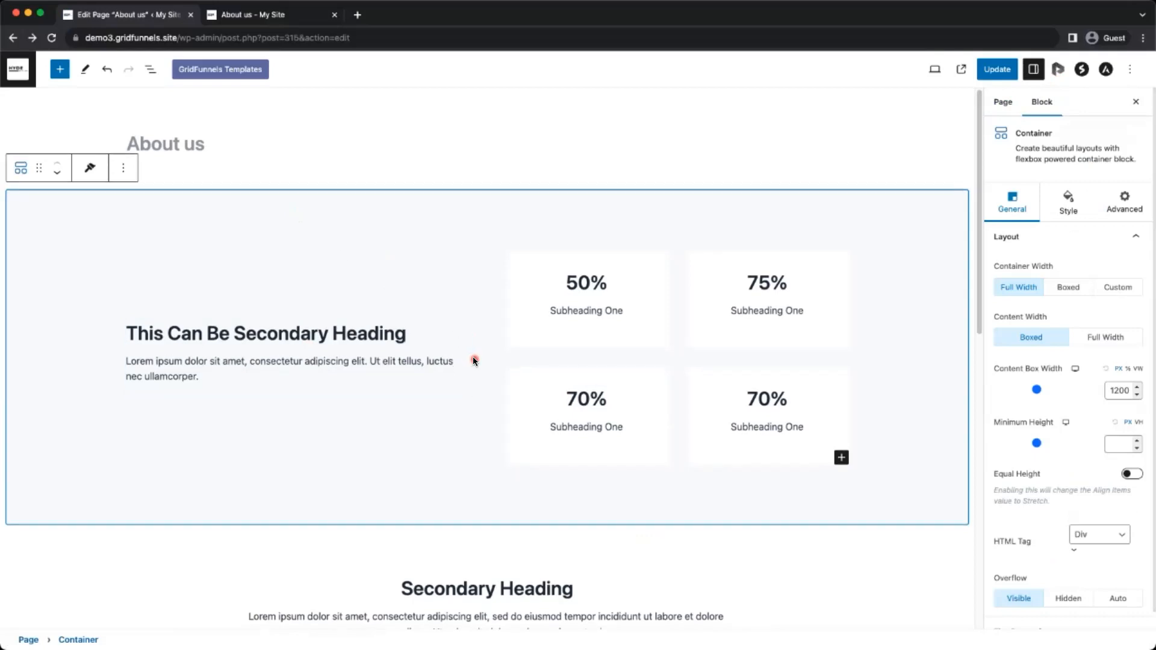
{"action": "scroll", "coordinate": [472, 360], "scroll_direction": "down", "scroll_amount": 1}
{"action": "scroll", "coordinate": [473, 360], "scroll_direction": "down", "scroll_amount": 2}
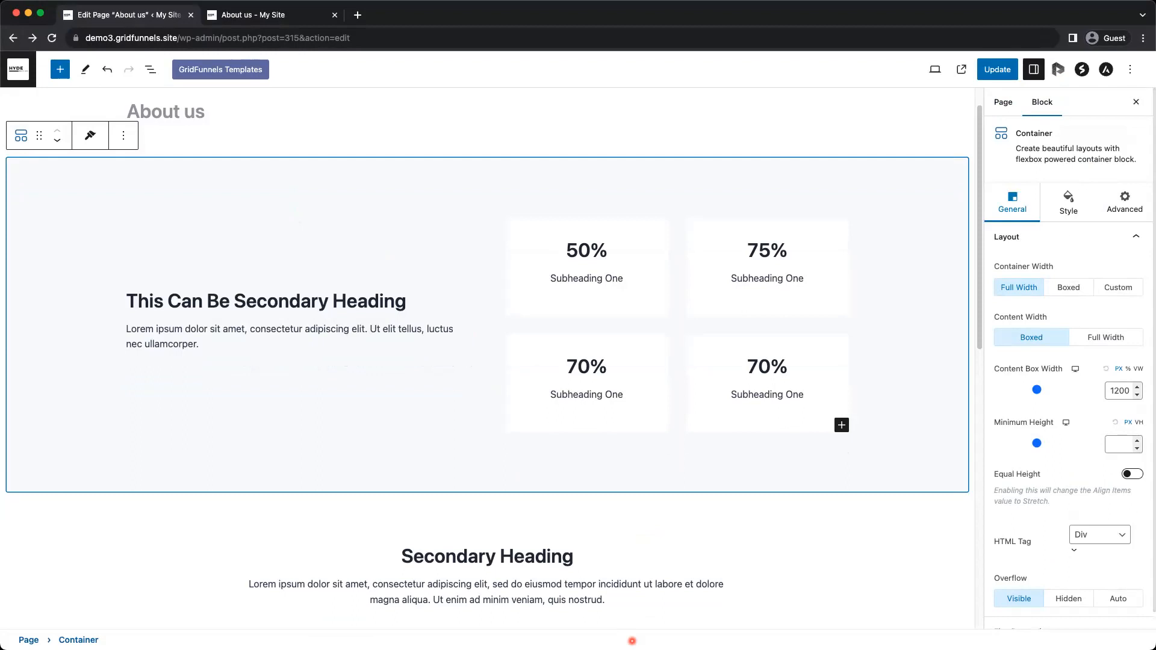